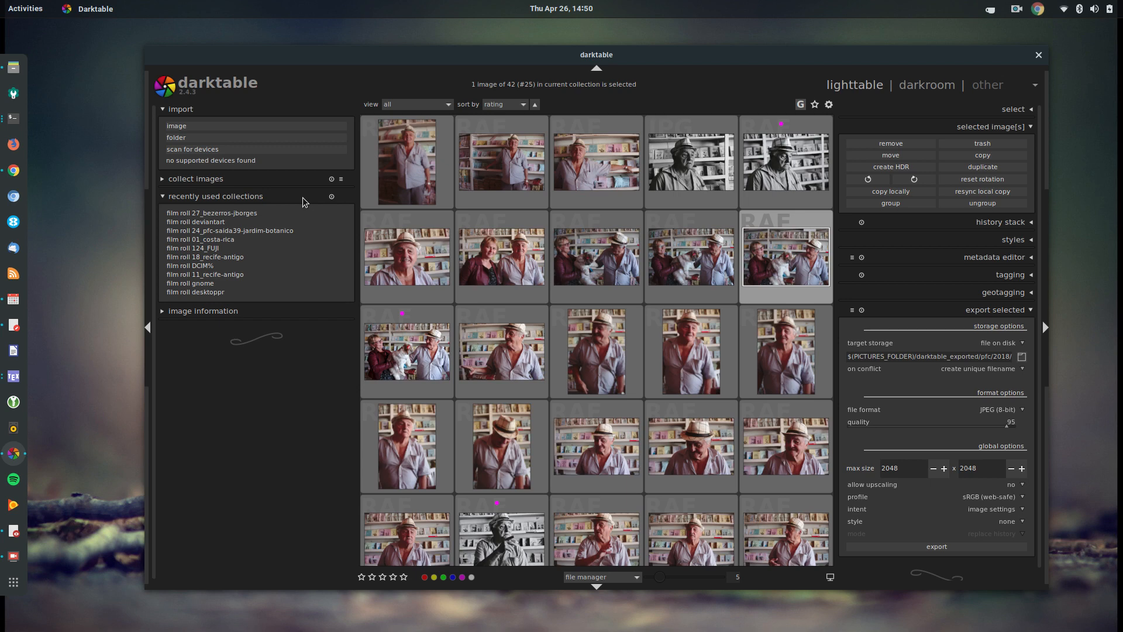
Open the photo of the couple holding the dog in the darkroom and expand its image information
double_click(775, 264)
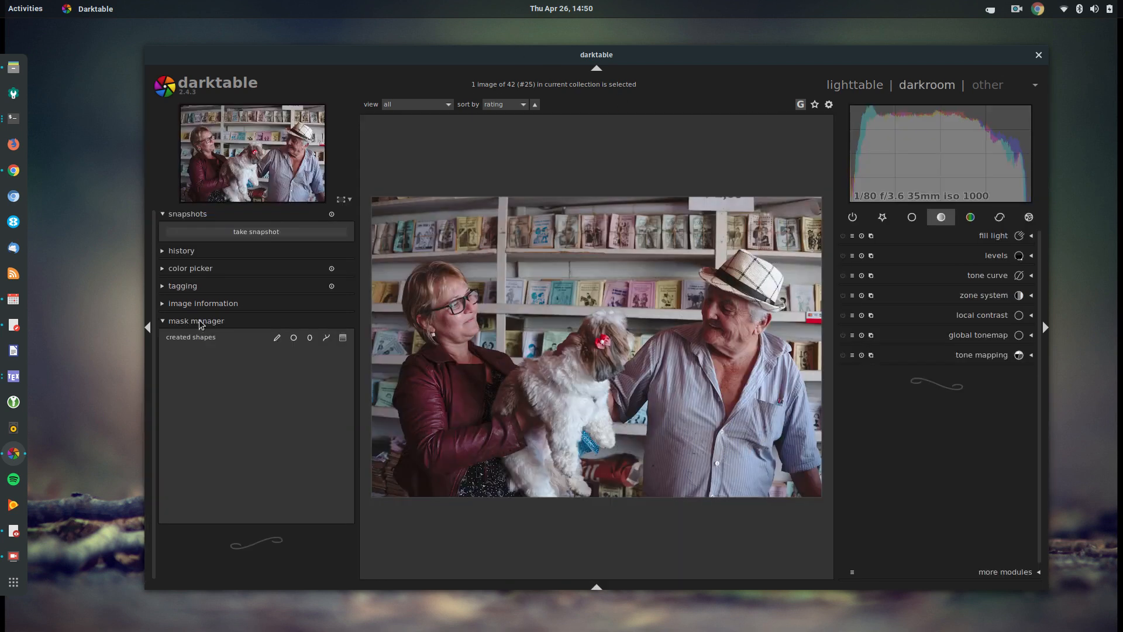
click(203, 305)
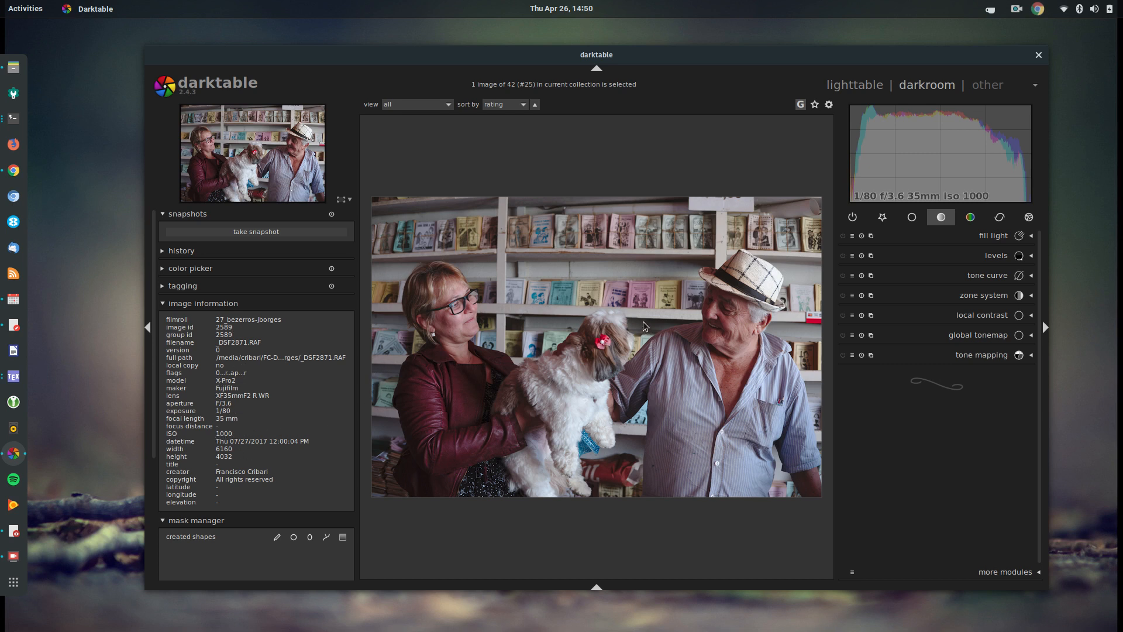
Show the correction module group and maximize the darkroom window
click(1000, 217)
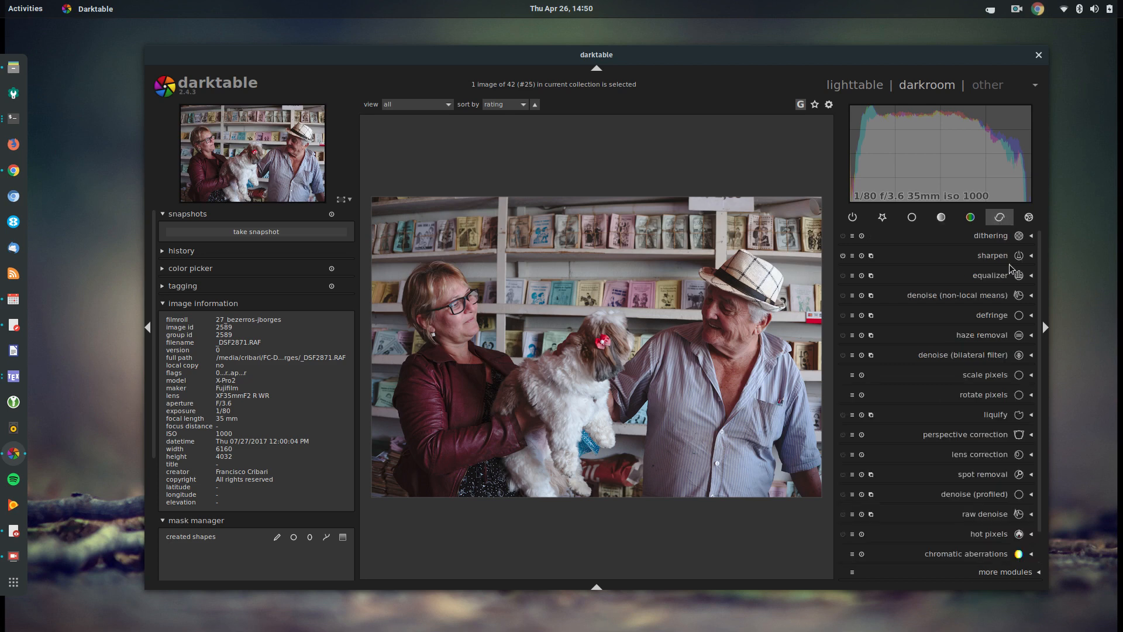
click(1044, 332)
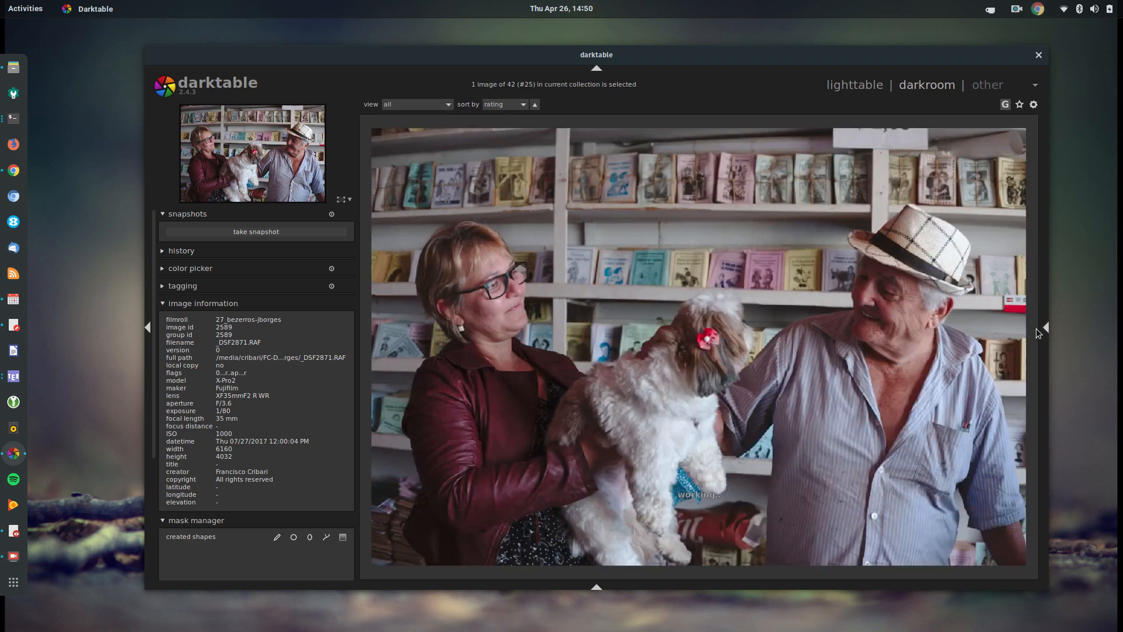
click(1045, 326)
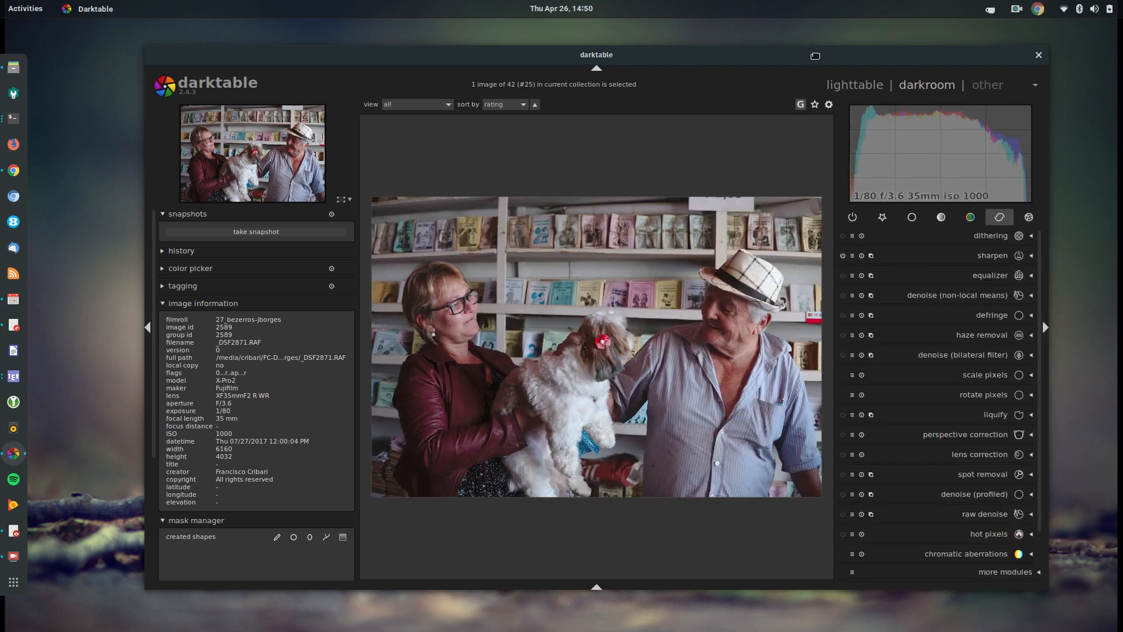
key(super+Up)
Expand and enable the lens correction module, then collapse it
click(1033, 430)
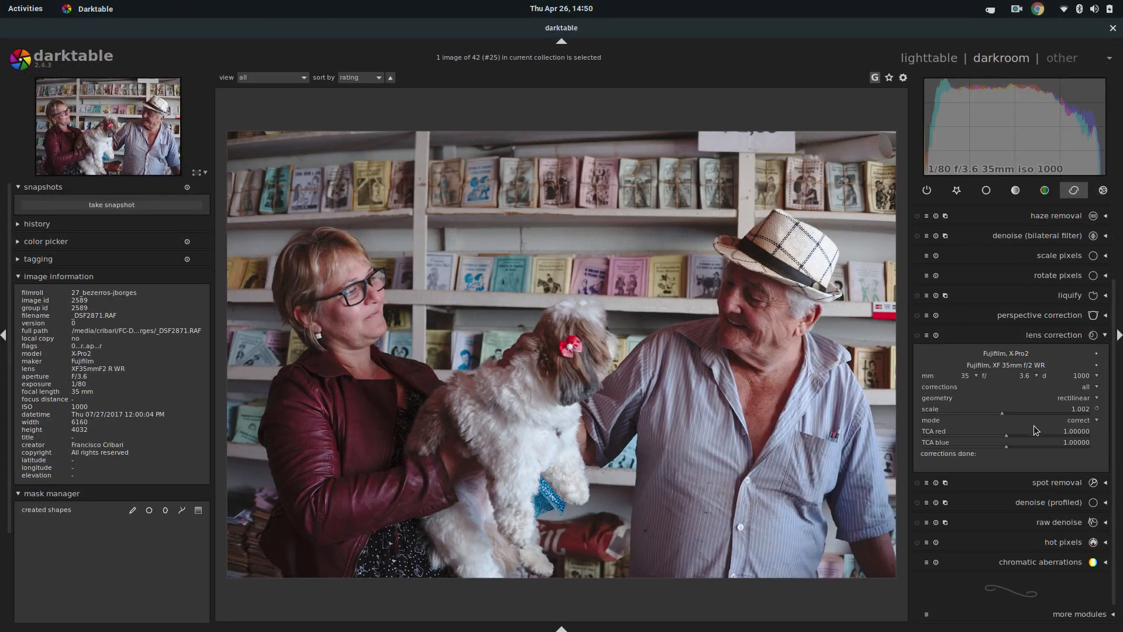
click(917, 336)
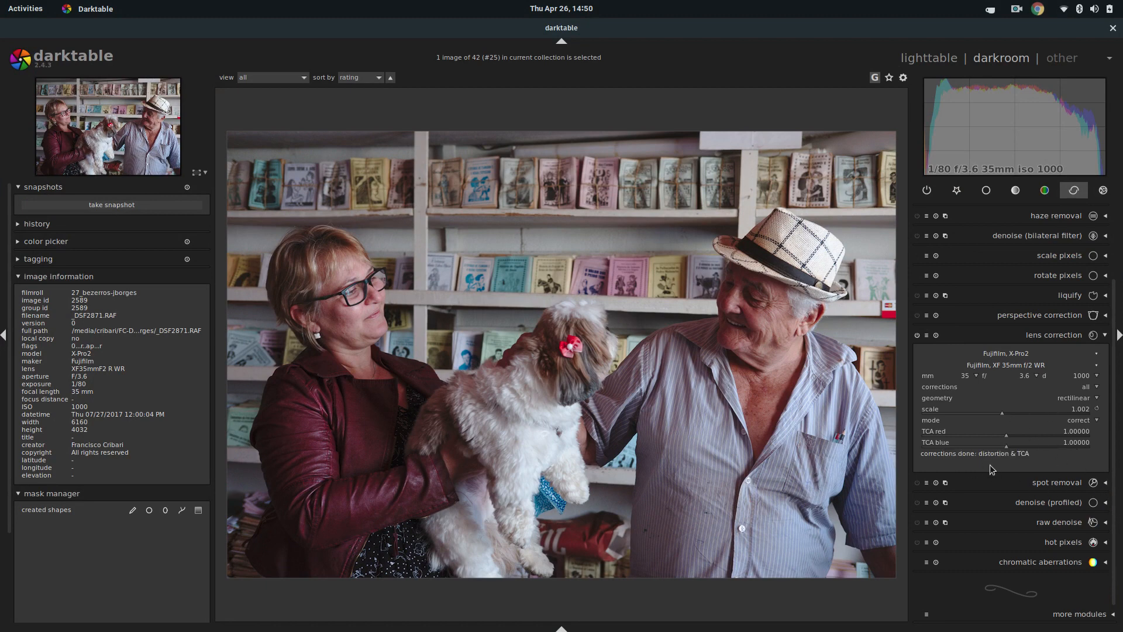
click(1060, 335)
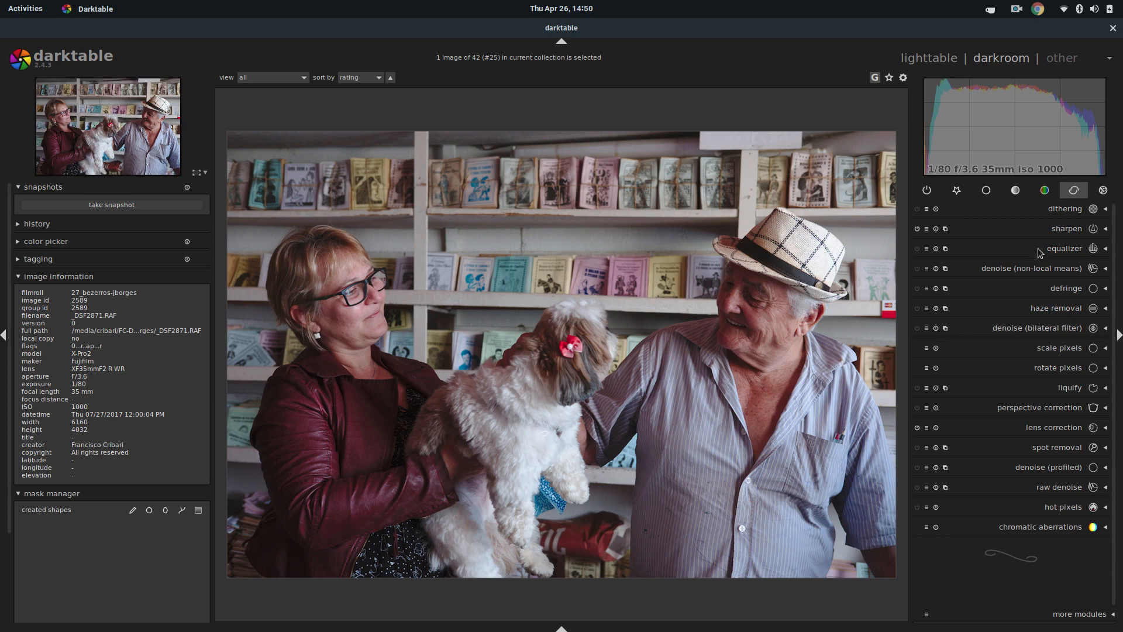
Open the shadows and highlights module in the basic group and switch it on
click(985, 191)
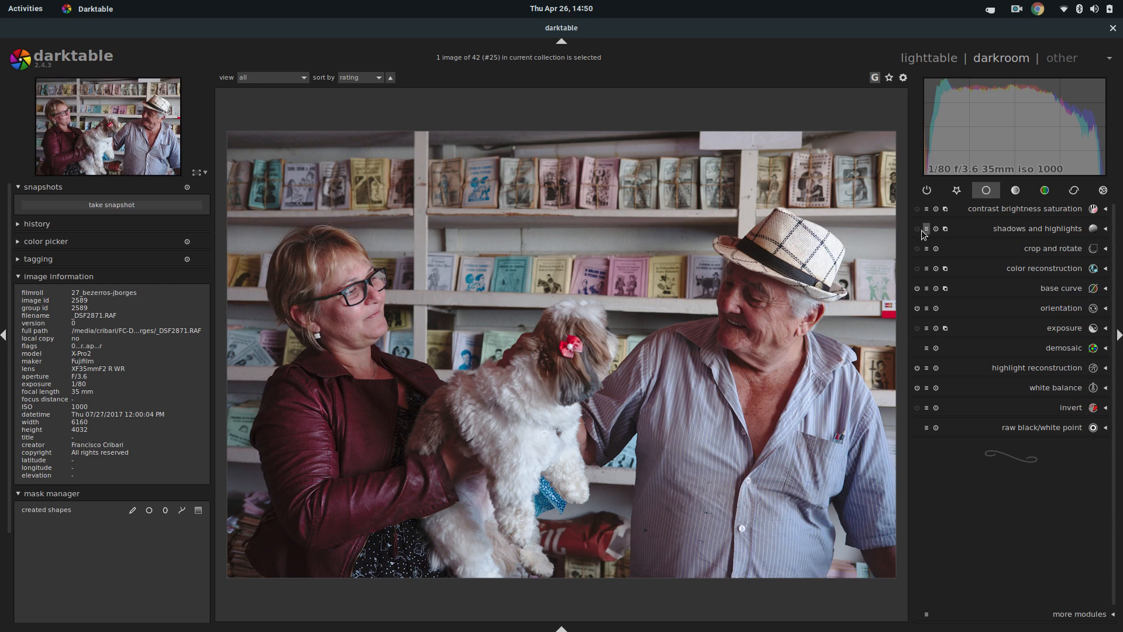
click(1010, 231)
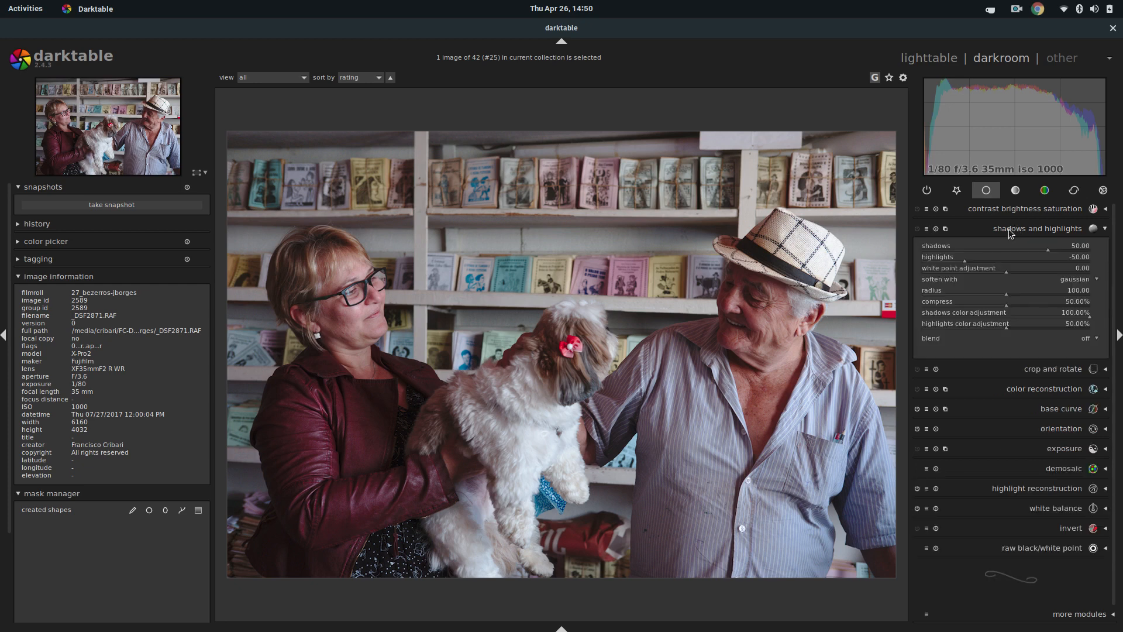
click(927, 231)
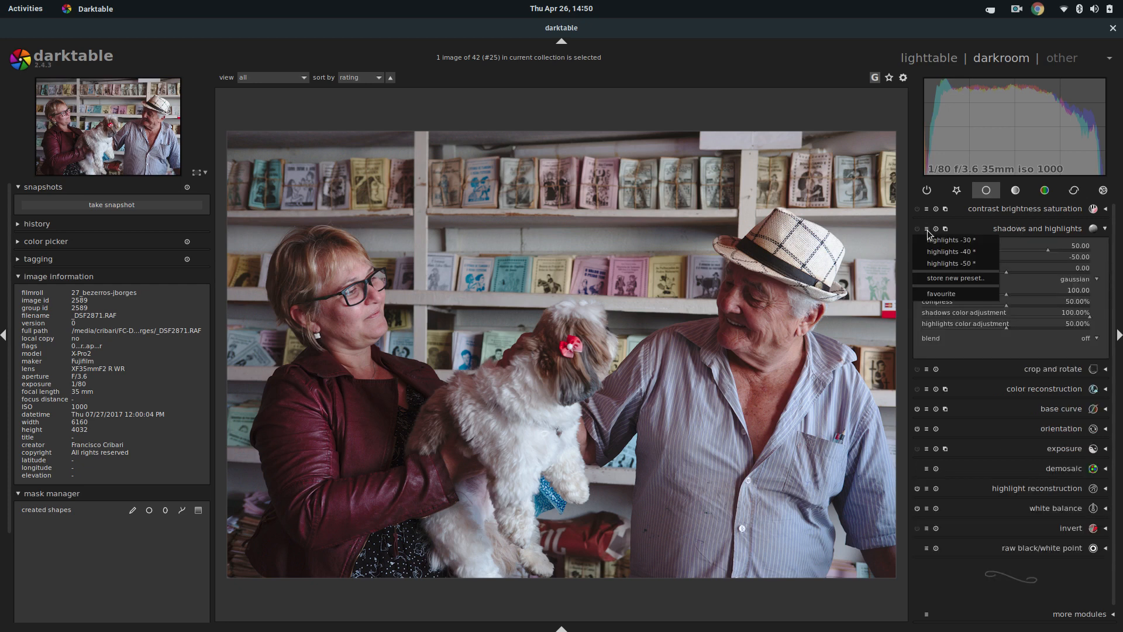
click(1027, 250)
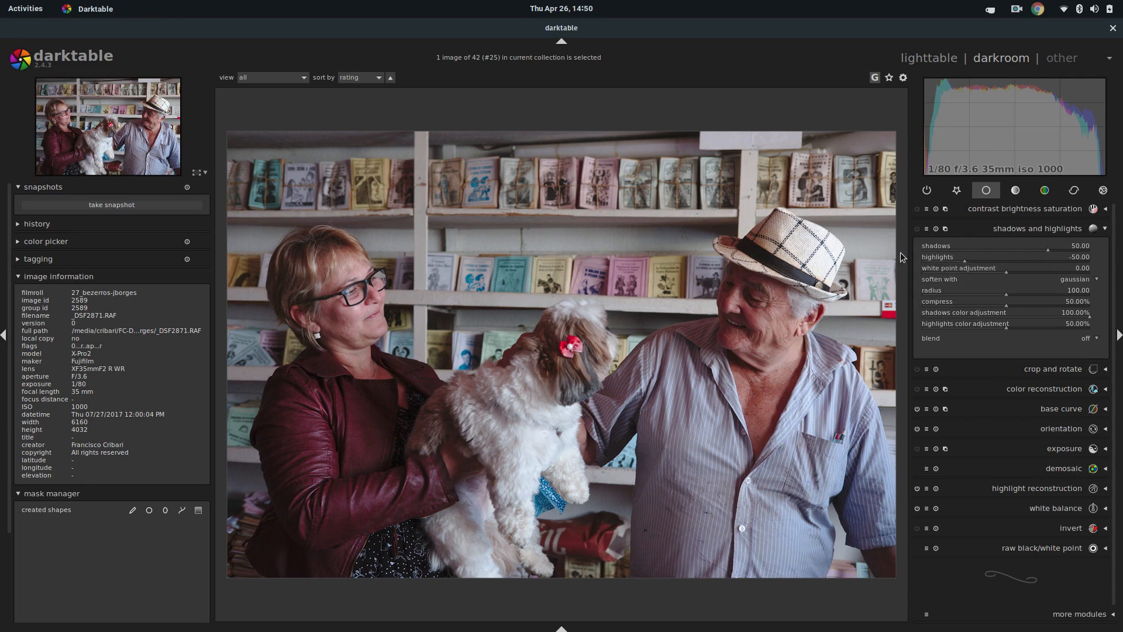
click(918, 229)
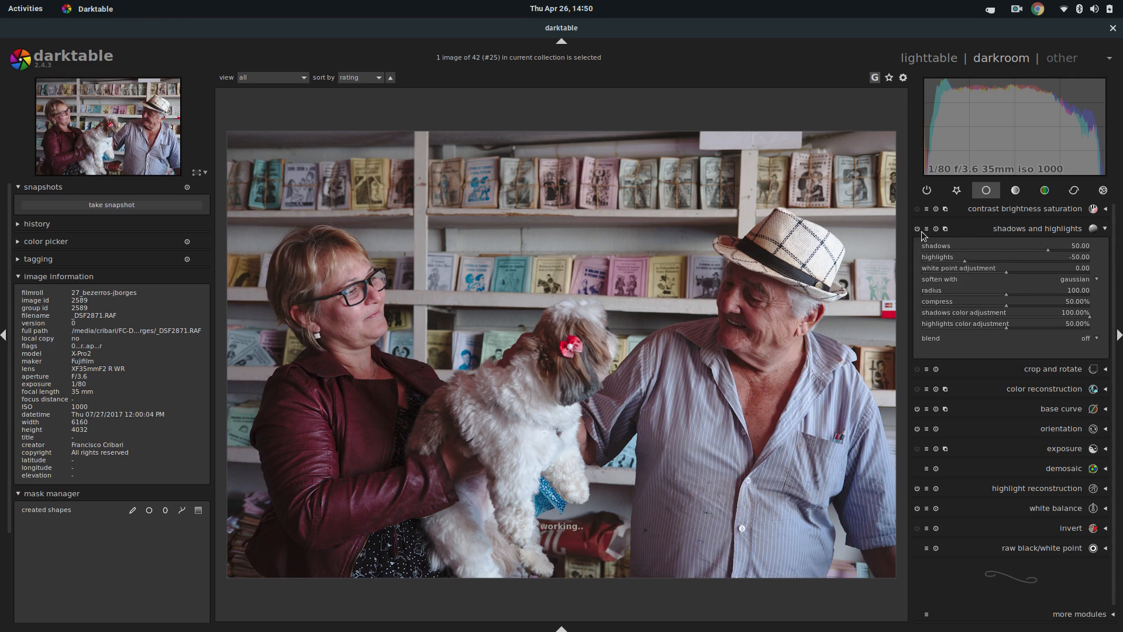
Set the shadows value to 30 and collapse the shadows and highlights module
right_click(1079, 246)
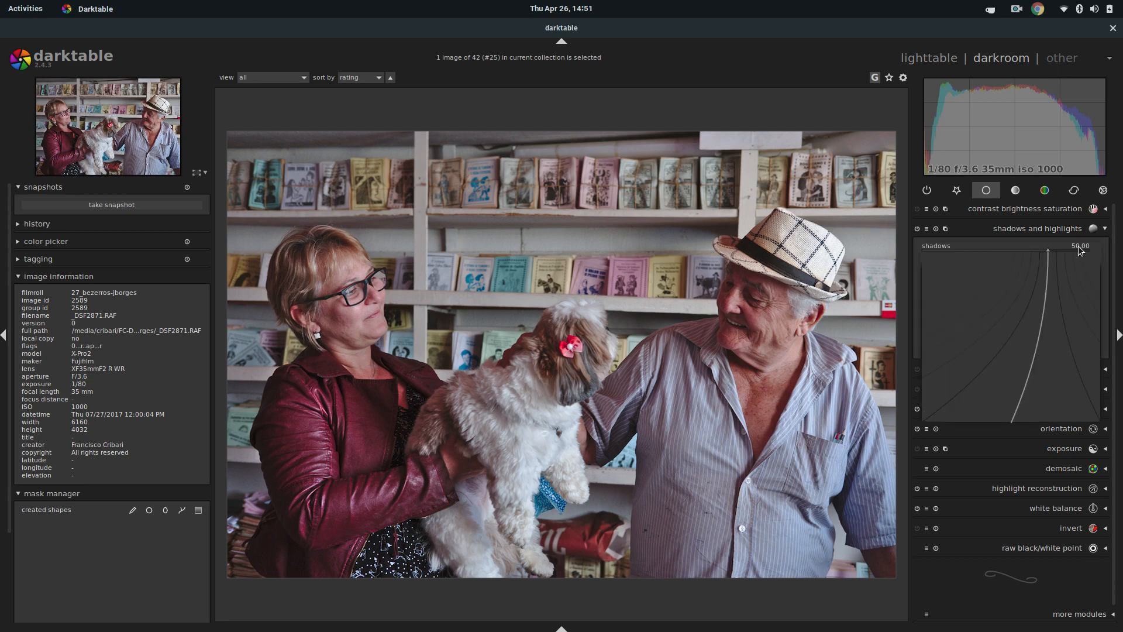
text(30)
key(Return)
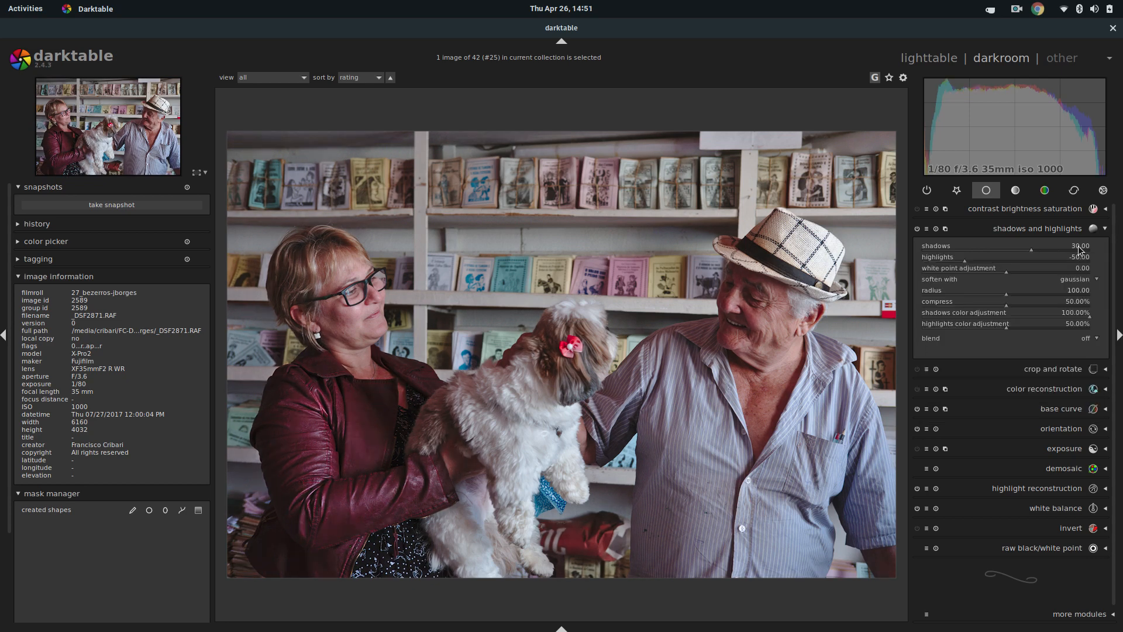
click(1080, 280)
click(1078, 290)
click(1050, 228)
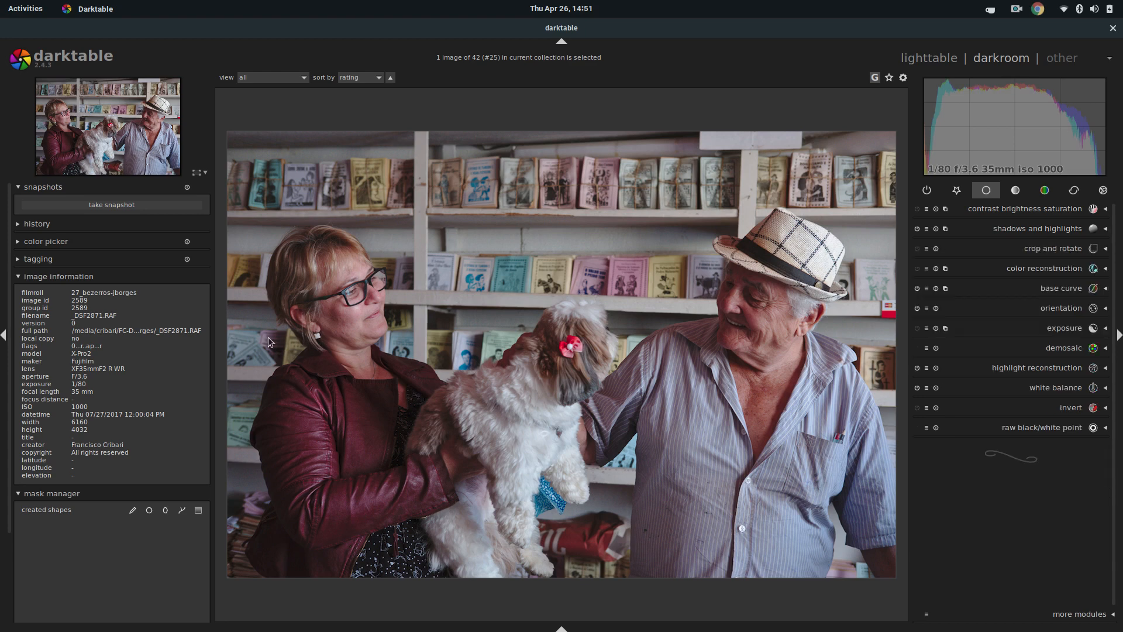
Collapse the image information section and expand the history list
click(59, 275)
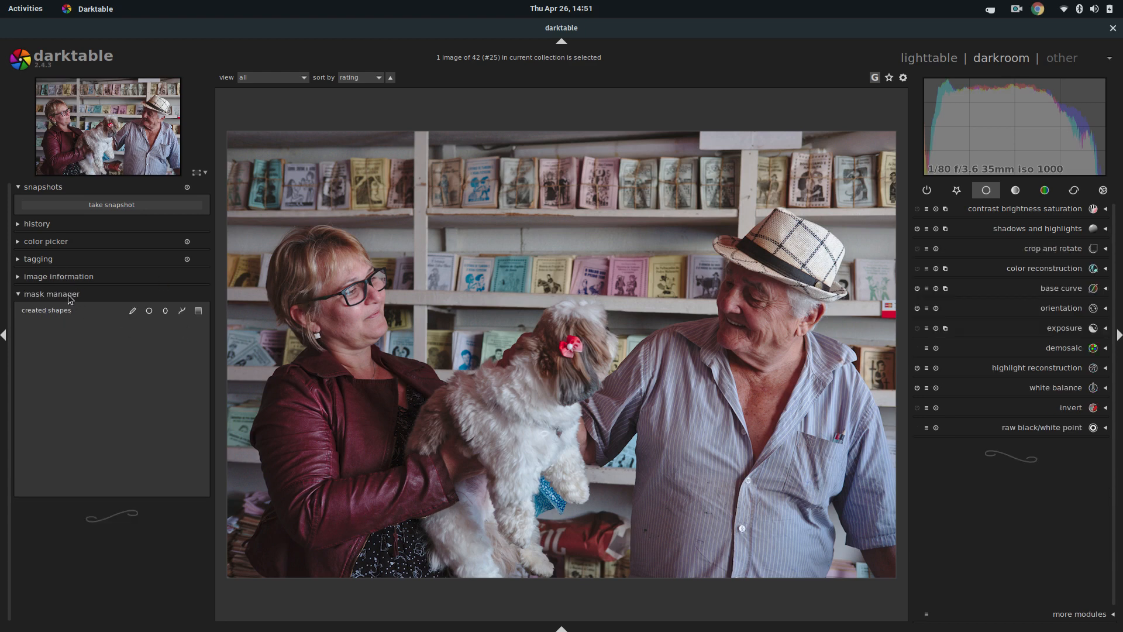
click(39, 225)
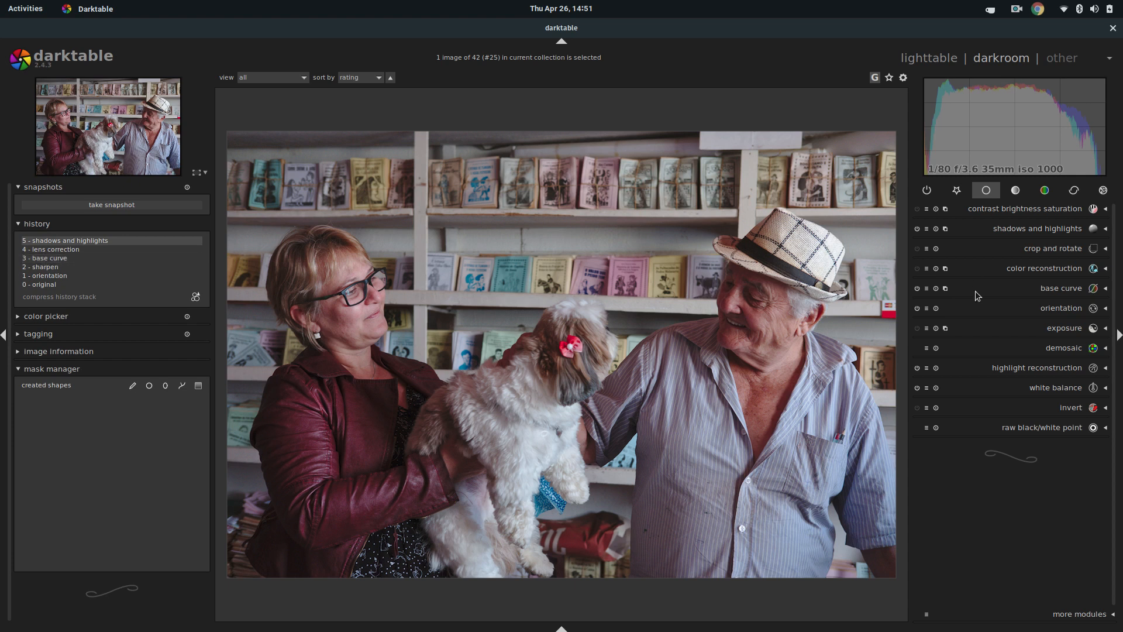
Inspect the base curve module and its preset list without changing it
click(1060, 290)
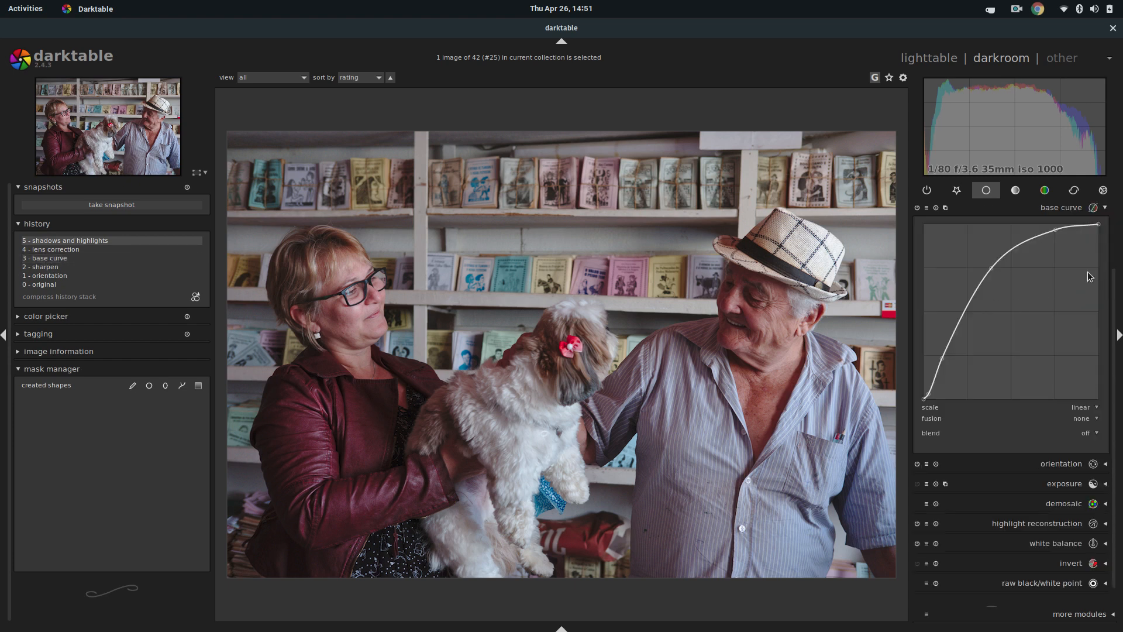
drag(1111, 302, 1104, 265)
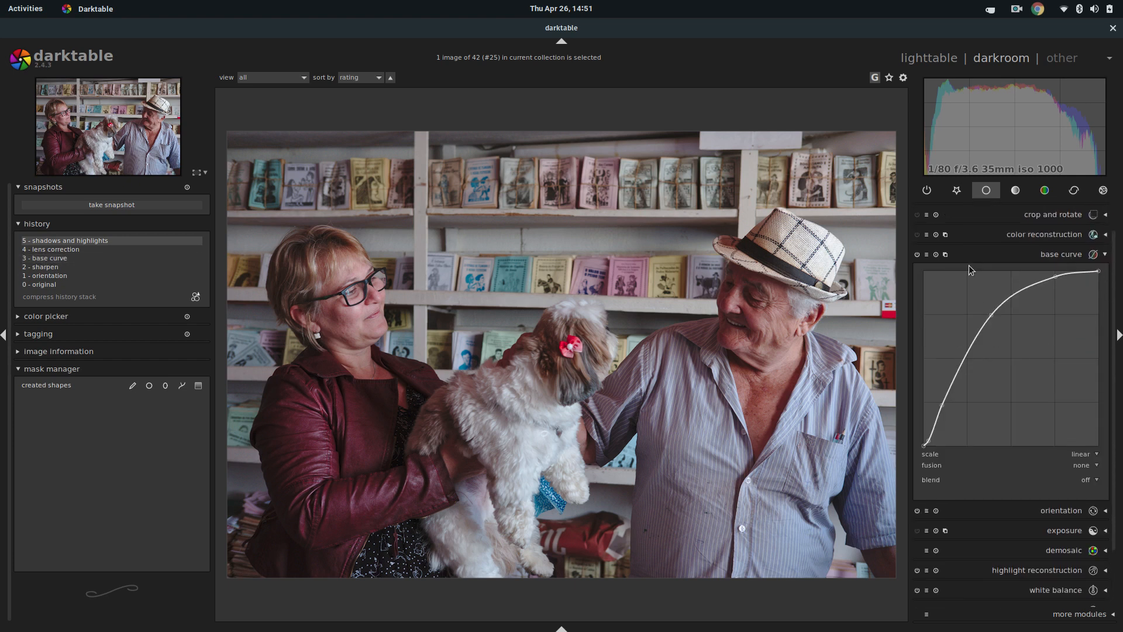
click(927, 255)
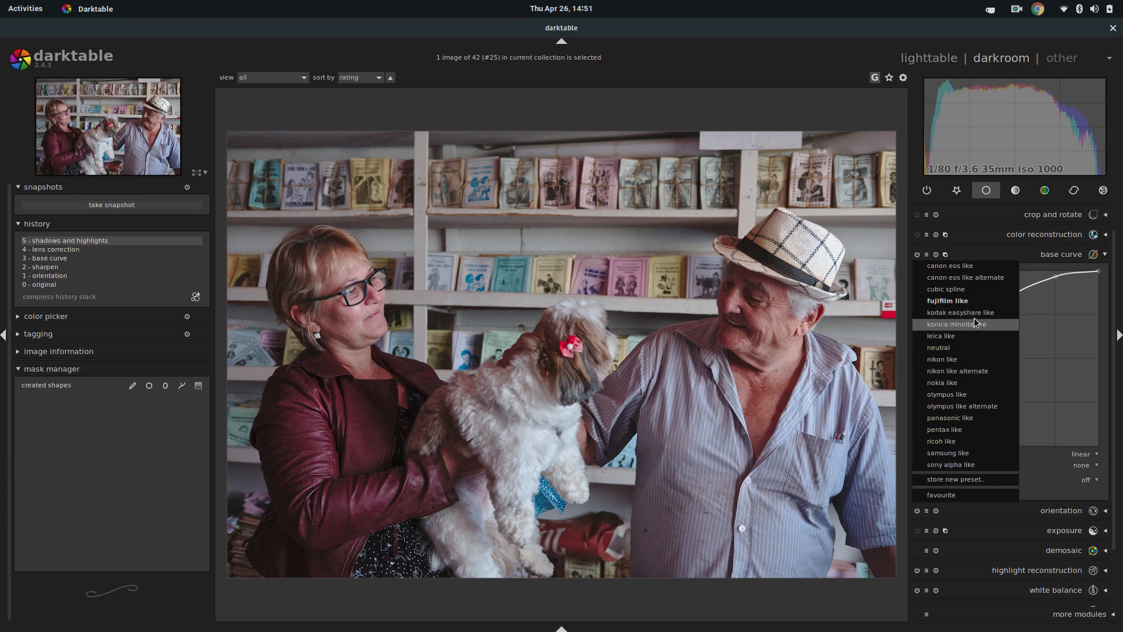
click(1018, 256)
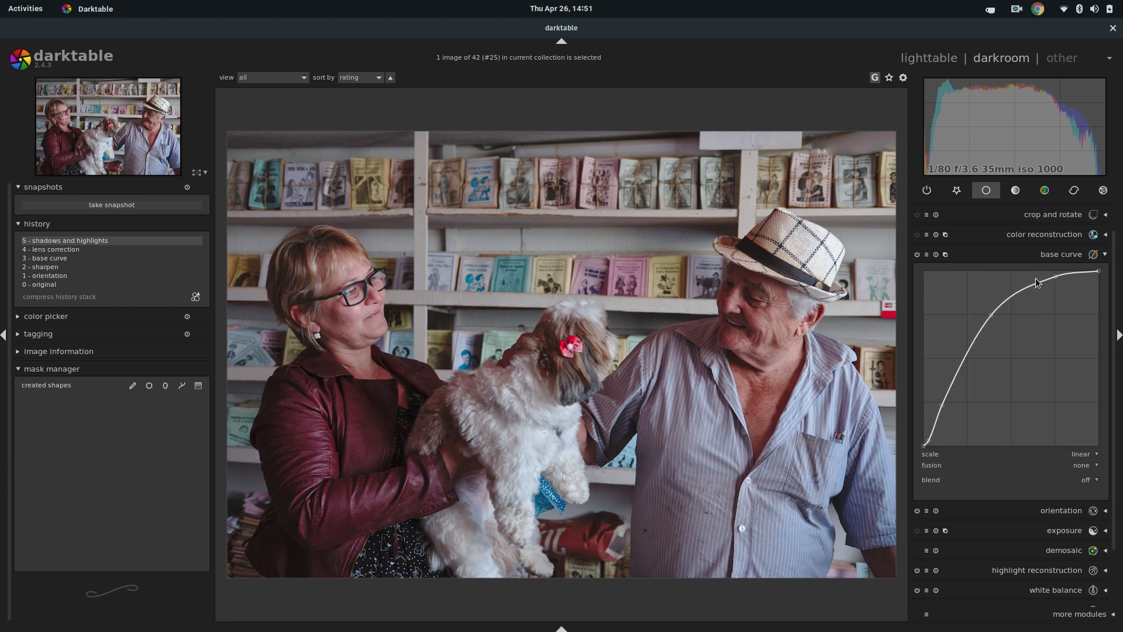
click(1051, 253)
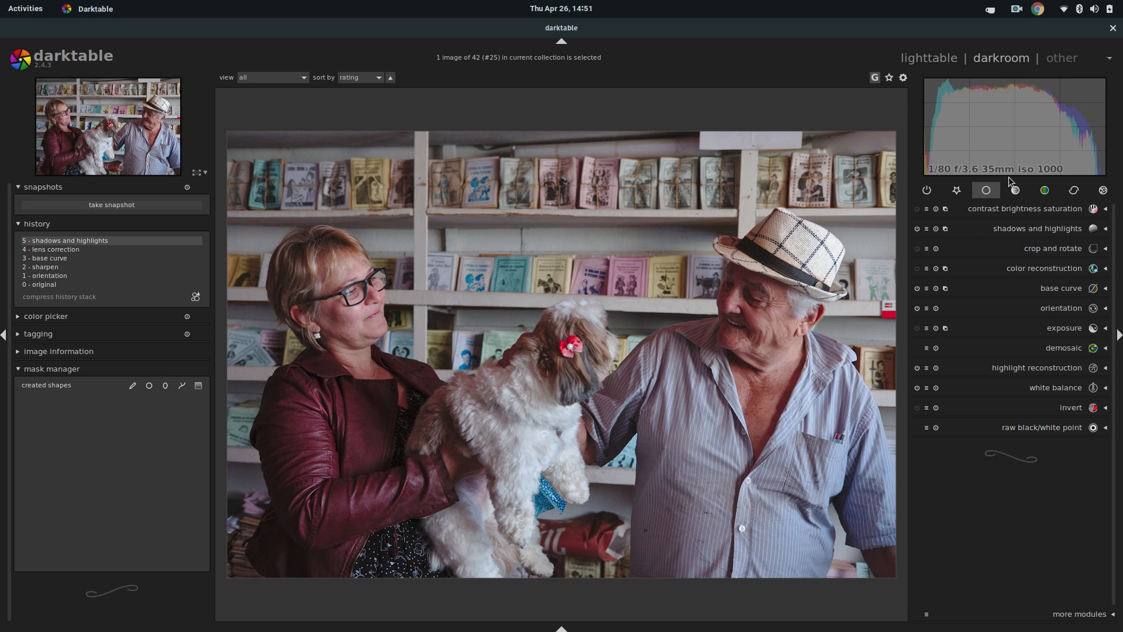
Enable the local contrast module in the tone group
click(1015, 190)
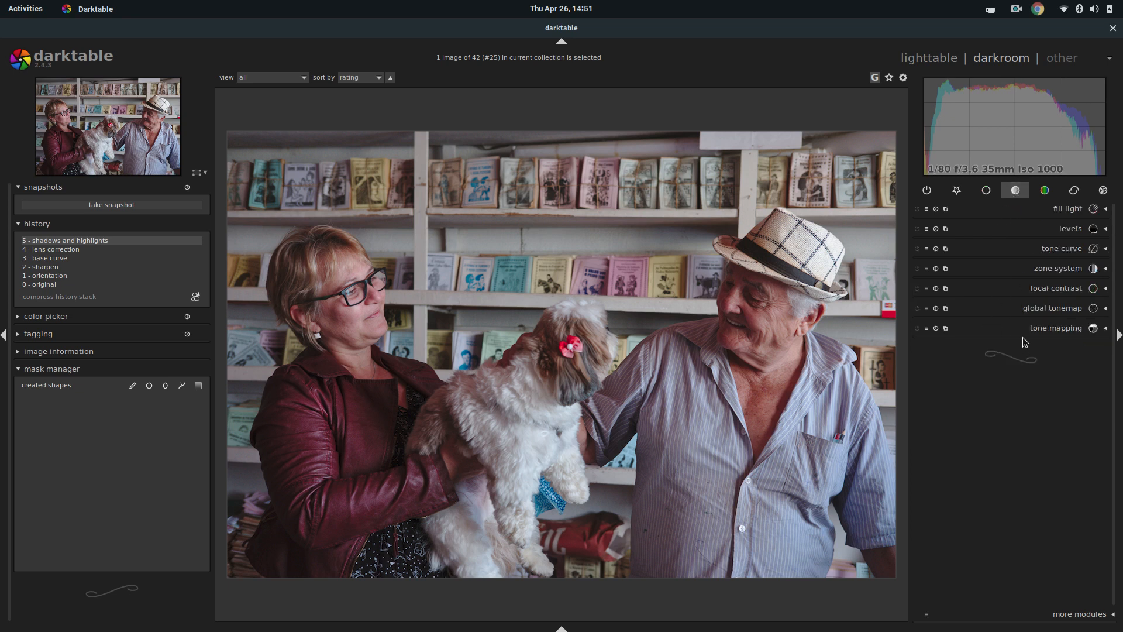
click(1061, 288)
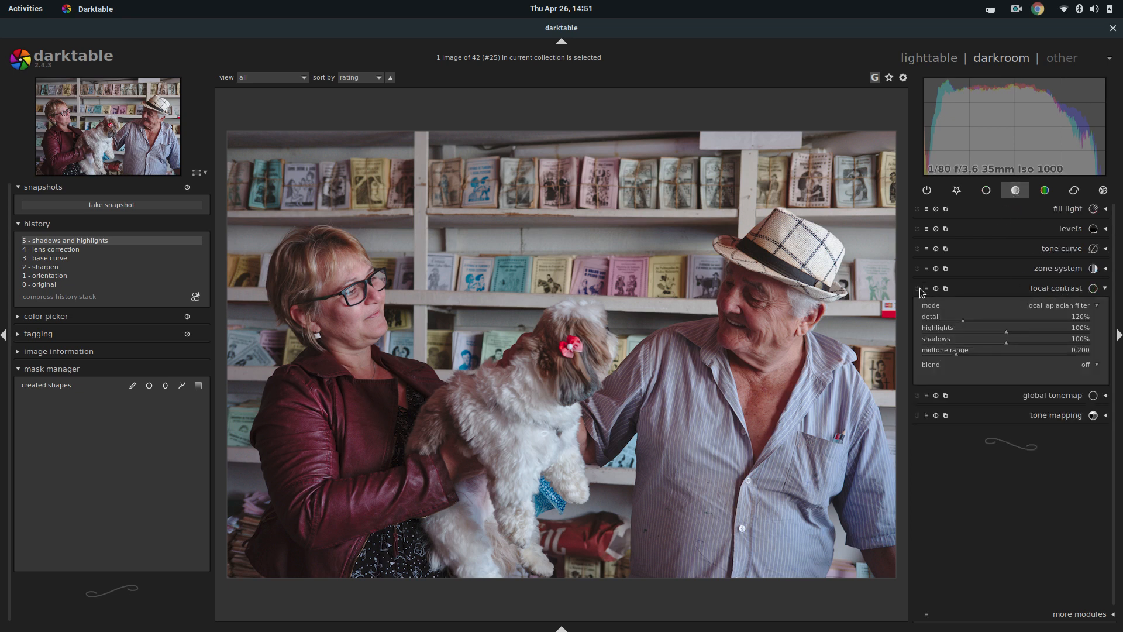
click(919, 288)
click(1035, 288)
click(917, 288)
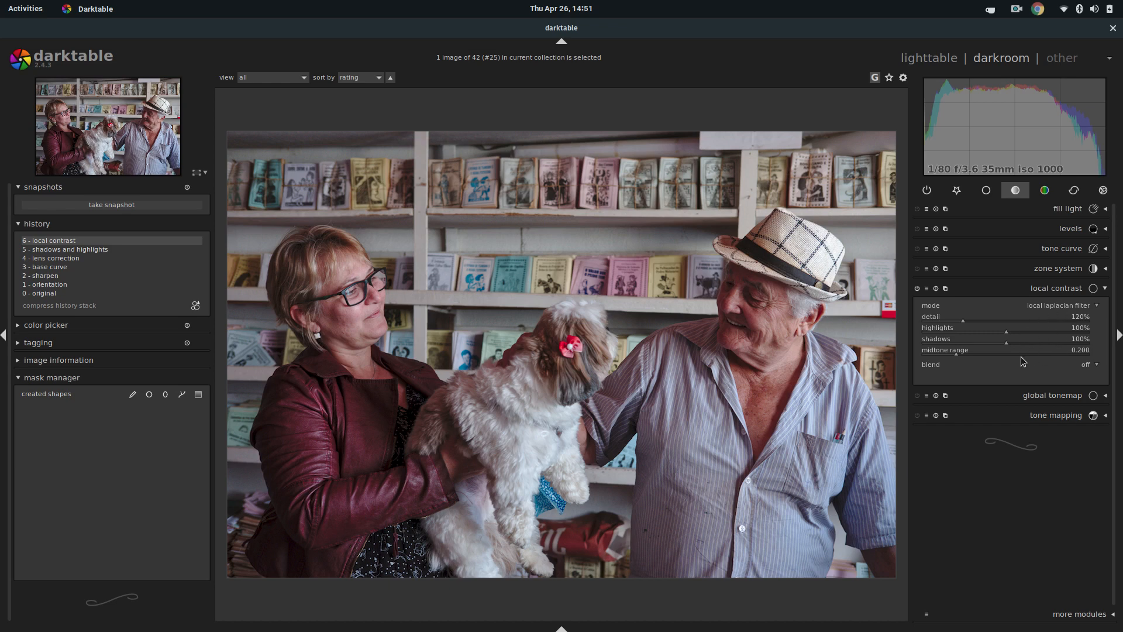
click(1044, 289)
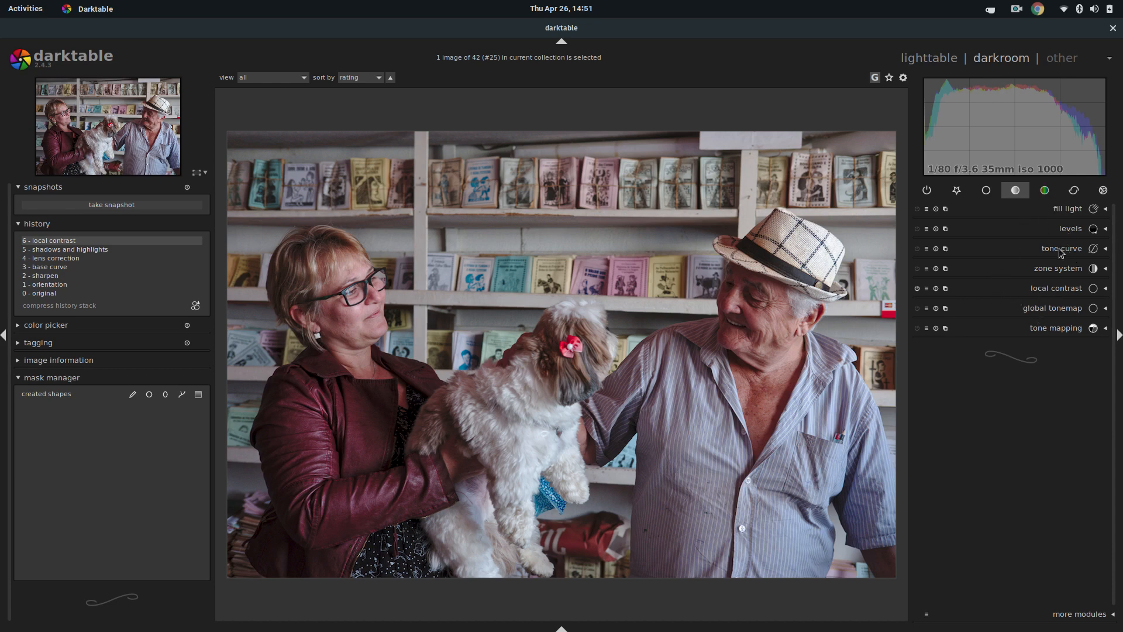
Open the tone curve and drag two points on the luminance curve, lifting the upper one
click(1045, 191)
click(1015, 190)
click(1068, 247)
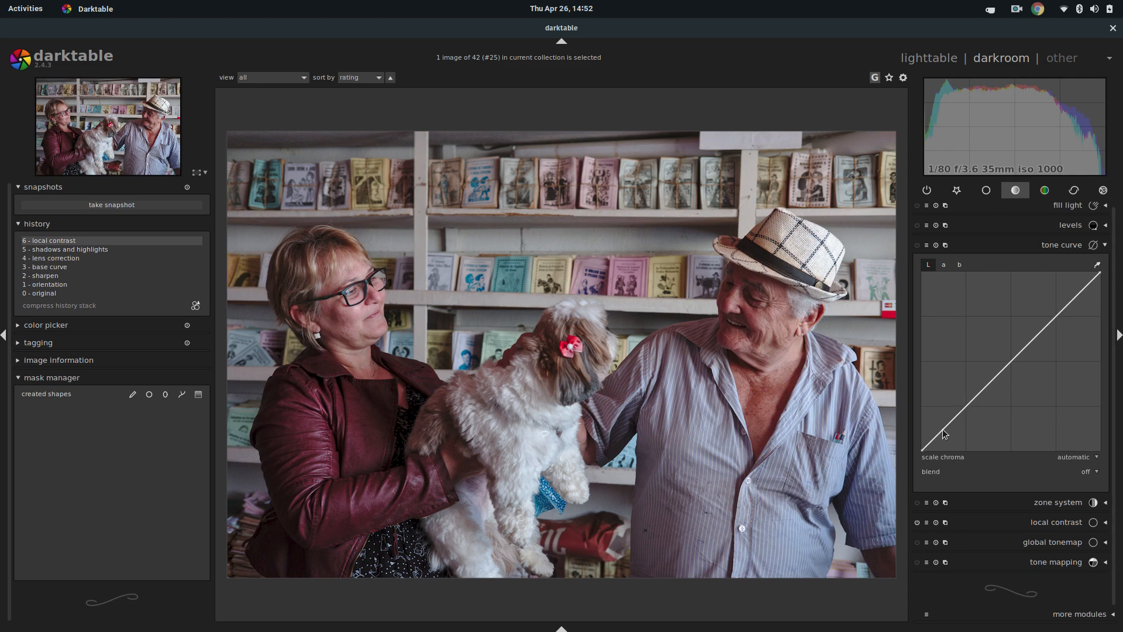
drag(942, 429, 982, 389)
drag(1032, 344, 1068, 290)
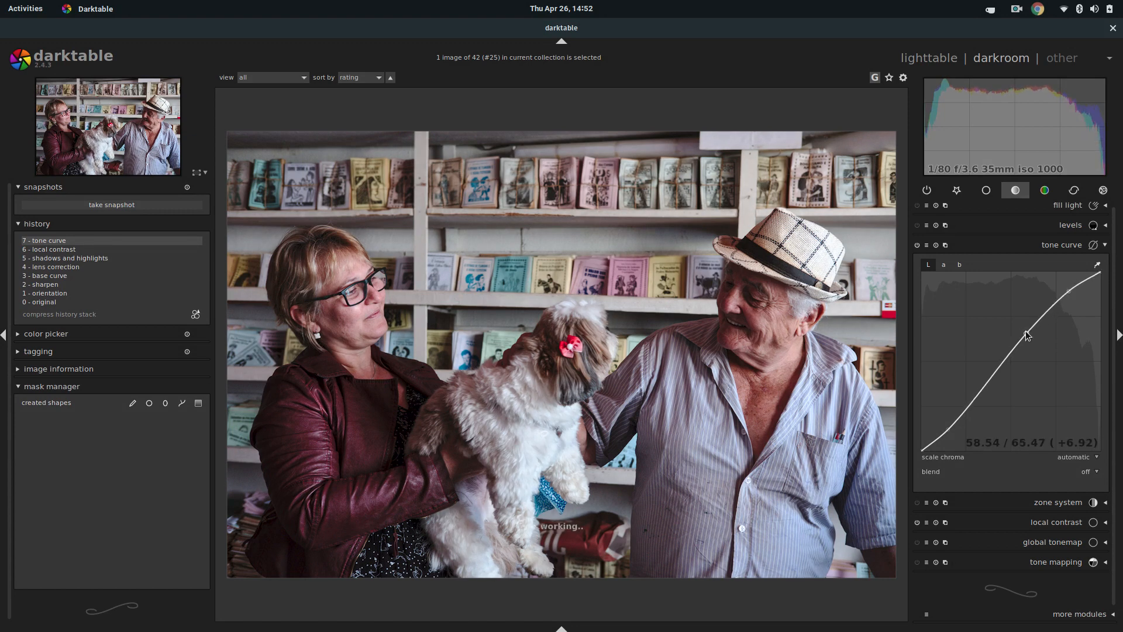
Apply the med contrast preset to the tone curve
click(927, 246)
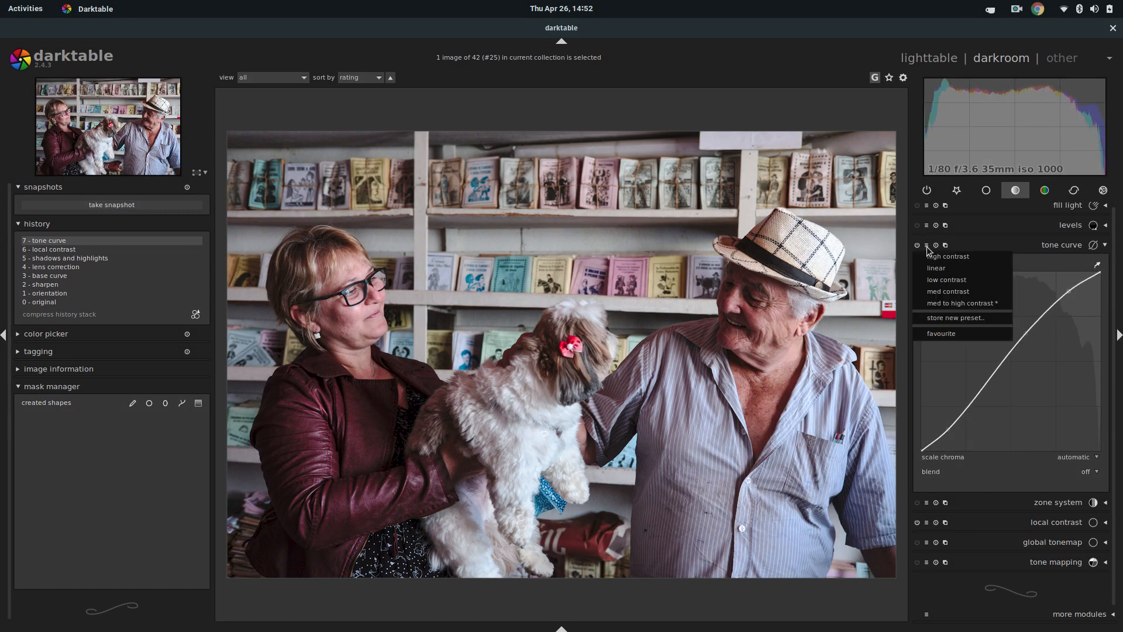
click(970, 292)
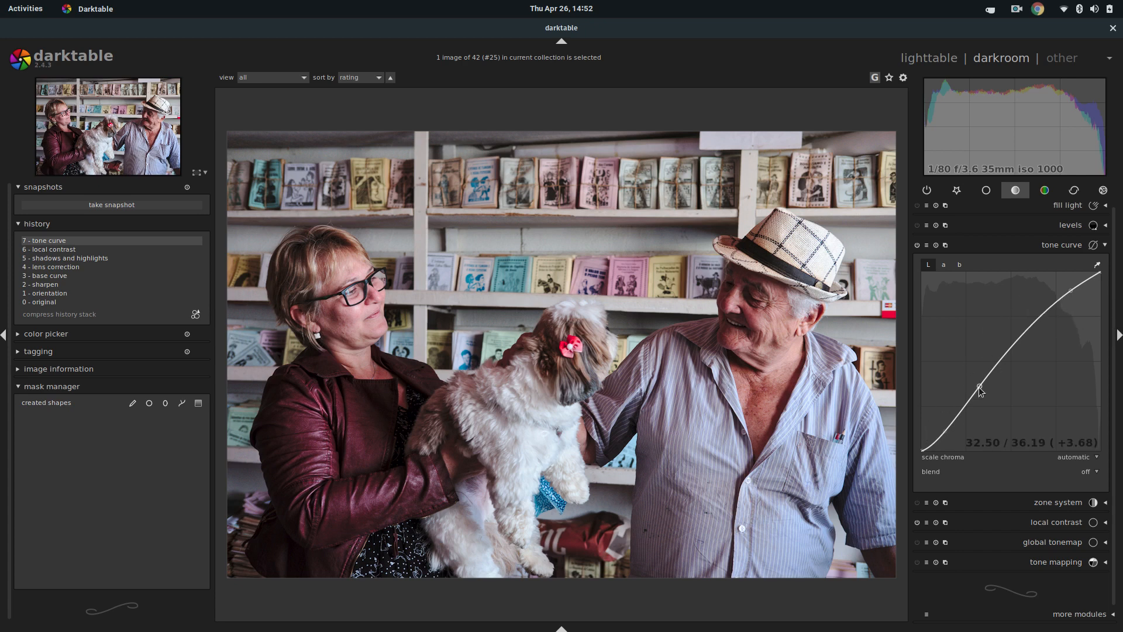
Switch the tone curve's scale chroma to manual, then back to automatic
click(1078, 458)
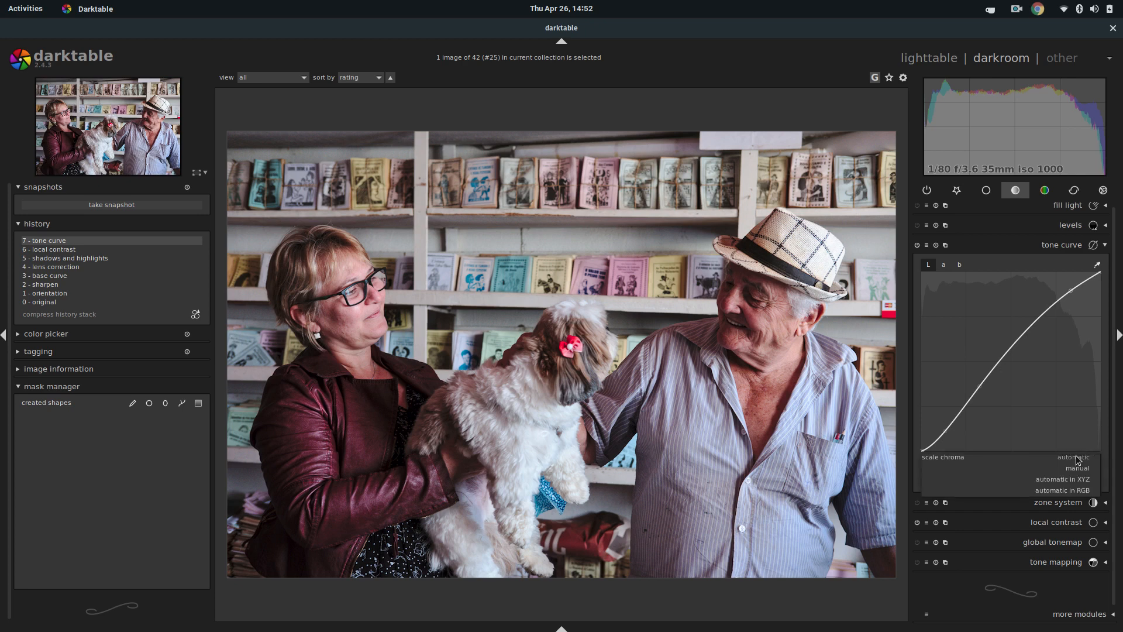
click(1086, 470)
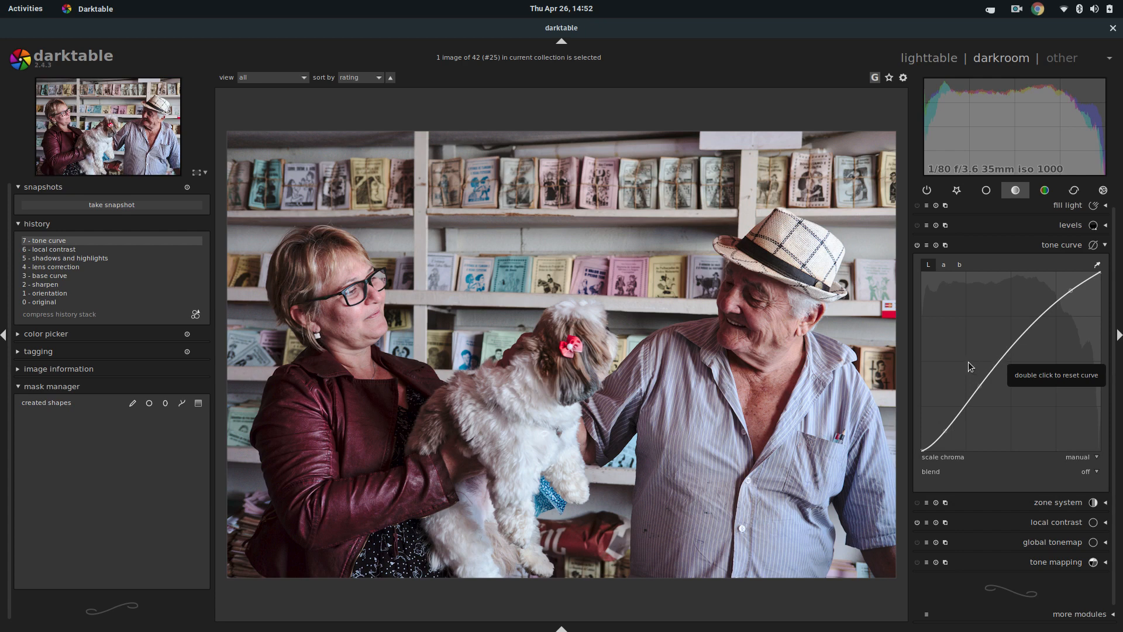
click(1079, 458)
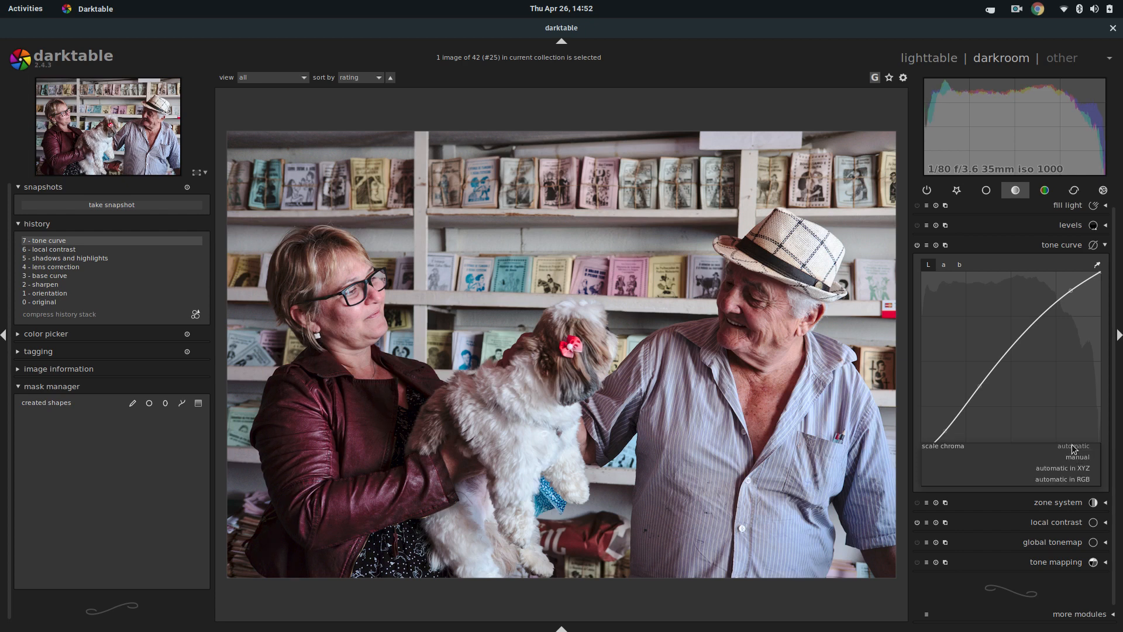
click(1073, 447)
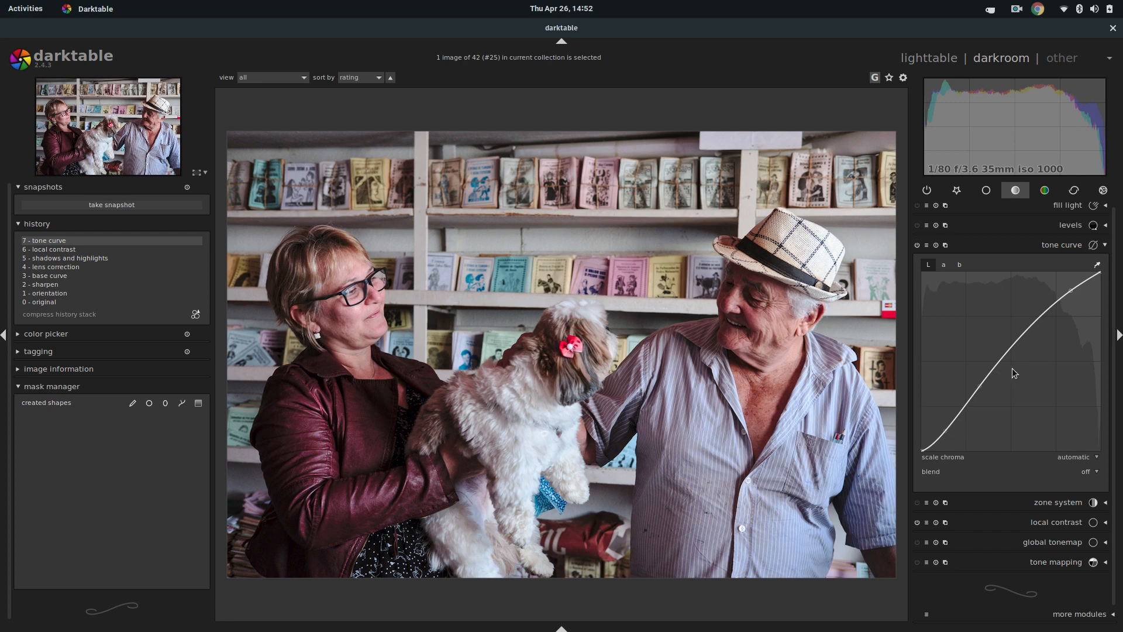
Open the color correction module in the color group and set its saturation to 1
click(1036, 196)
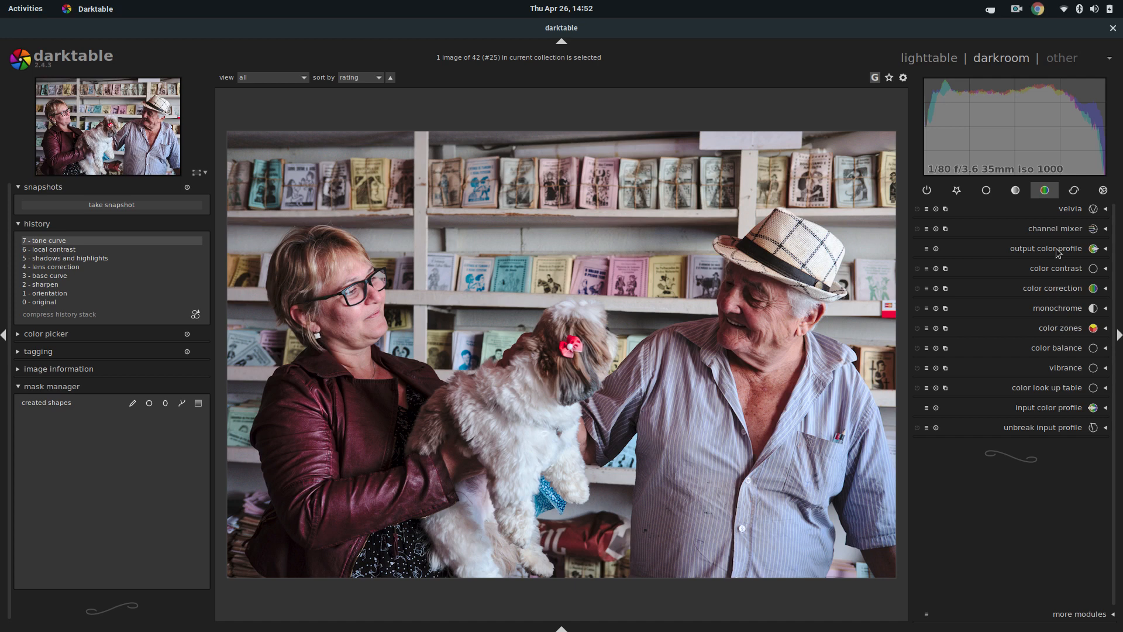
click(1065, 289)
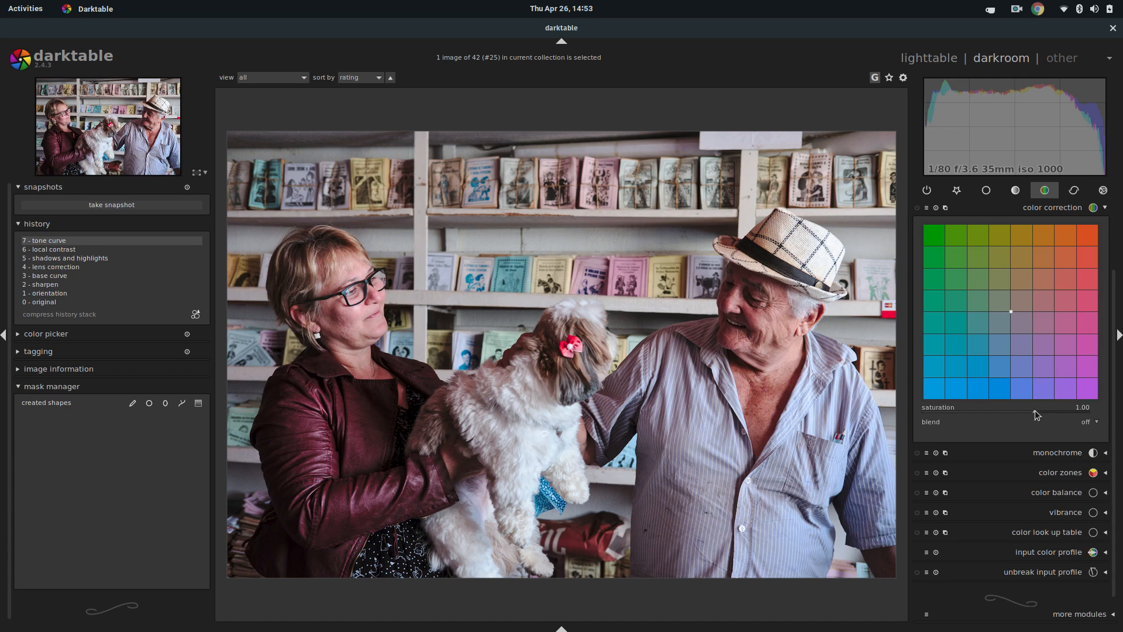
mouse_move(1034, 411)
mouse_down()
mouse_move(1044, 409)
mouse_move(975, 410)
mouse_move(1026, 411)
mouse_up()
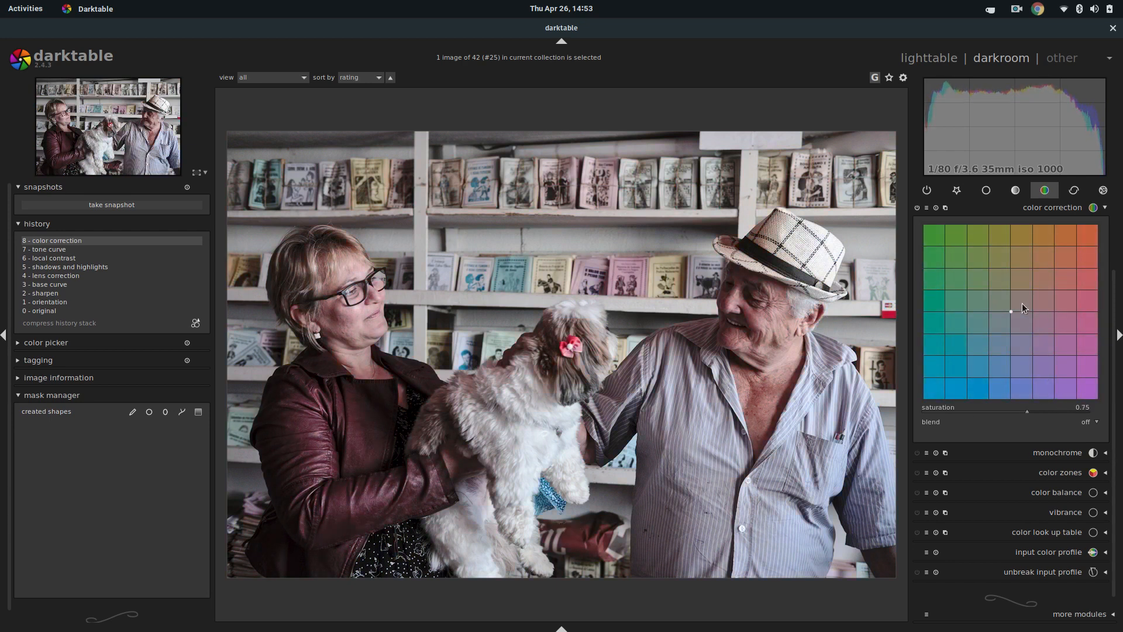
right_click(1085, 410)
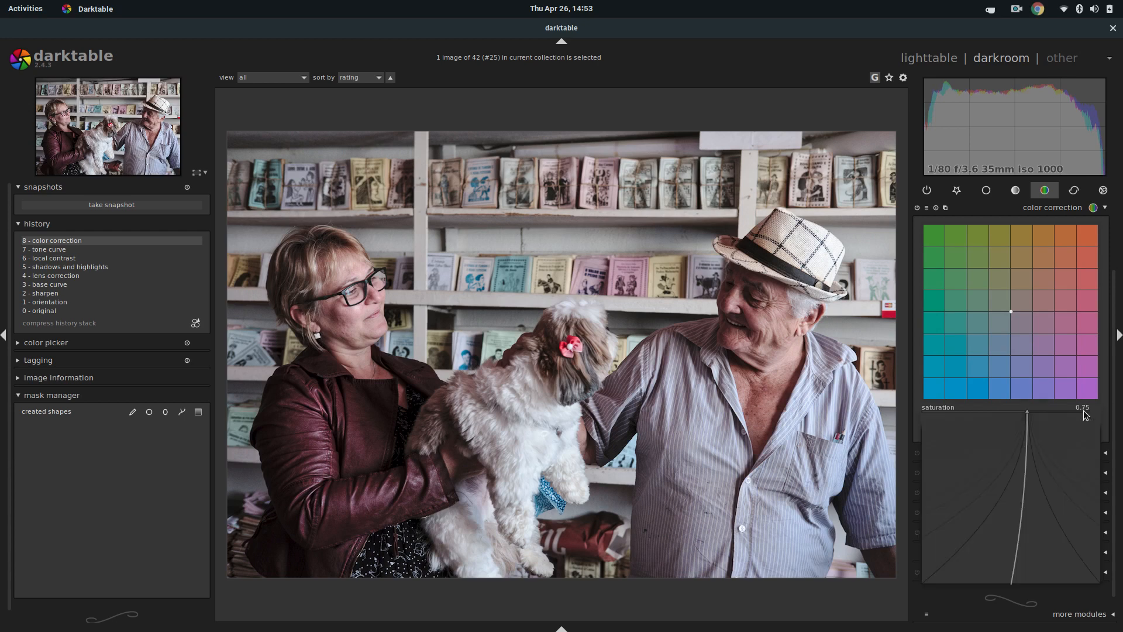
text(1)
key(Return)
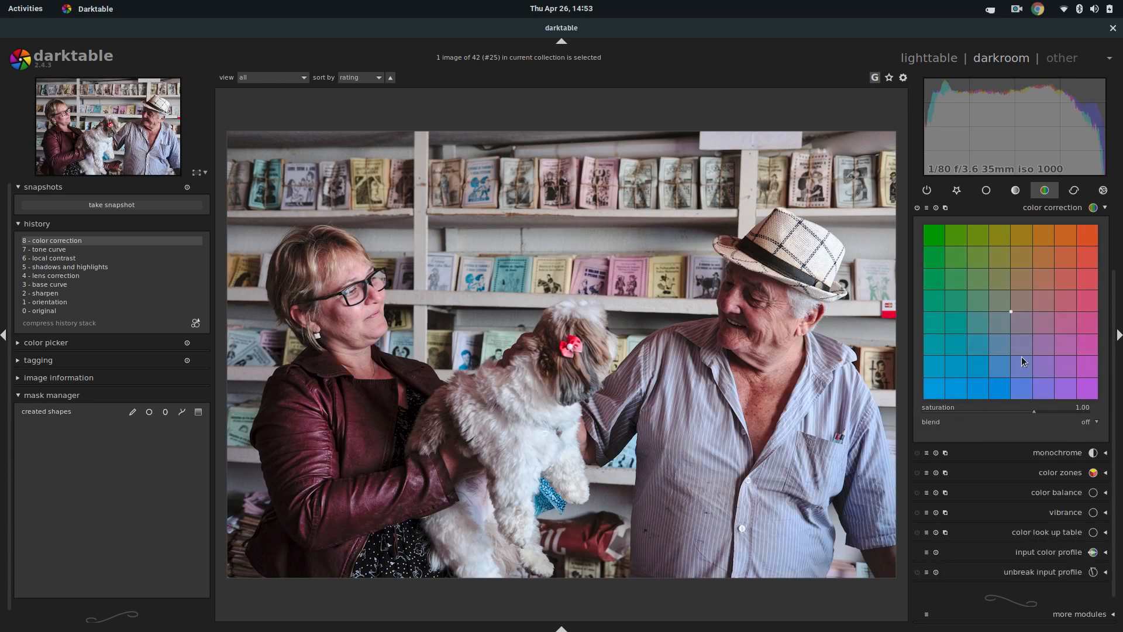
Shift the color correction grid point toward blue, then reset the module and collapse it
drag(1013, 307, 996, 338)
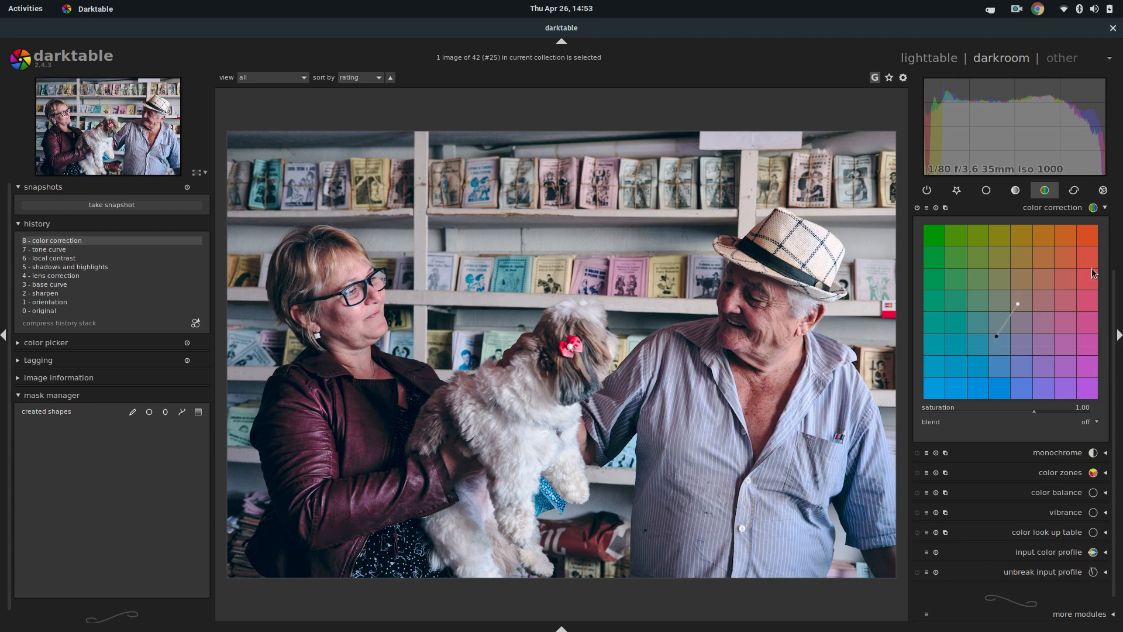
click(936, 208)
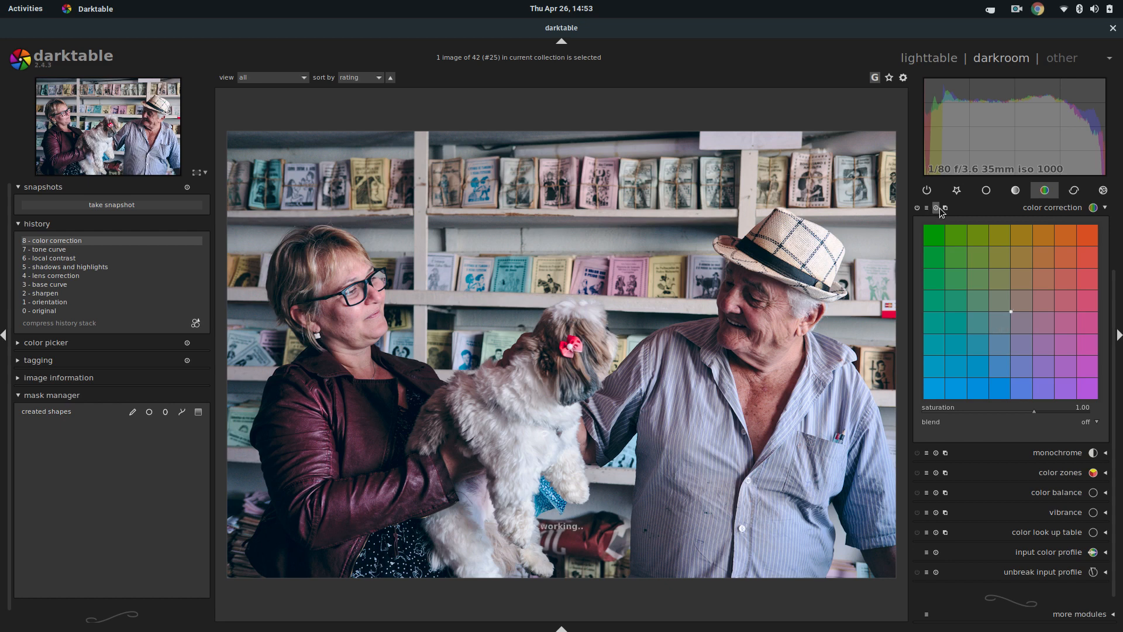
click(1047, 209)
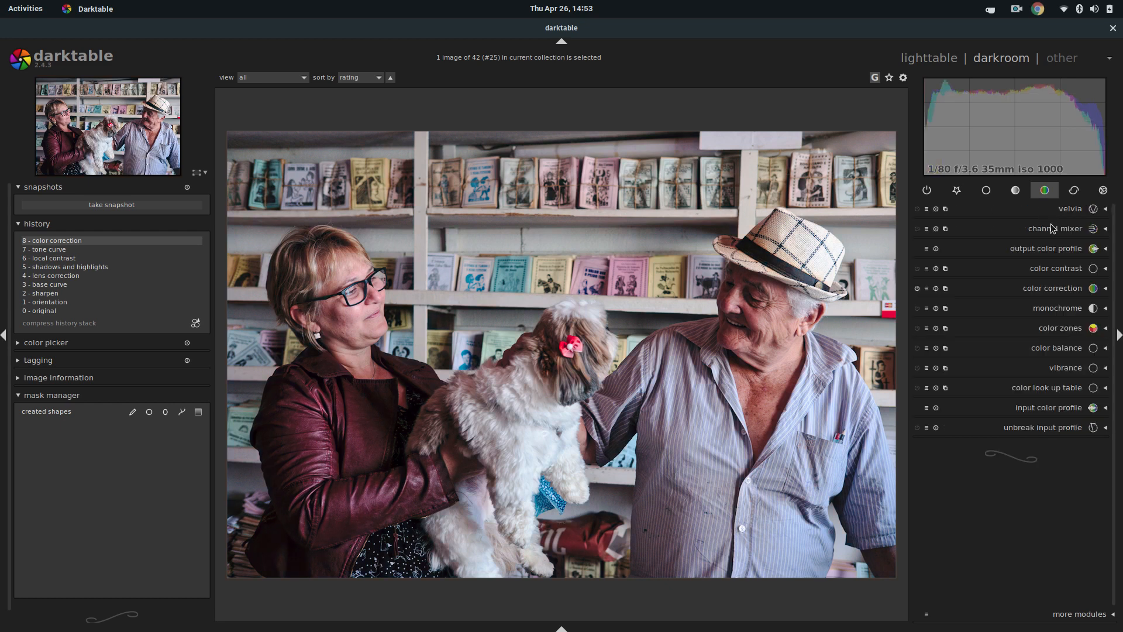
Open split toning in the effects group and choose a purple shadows color and a yellow highlights color
click(1104, 191)
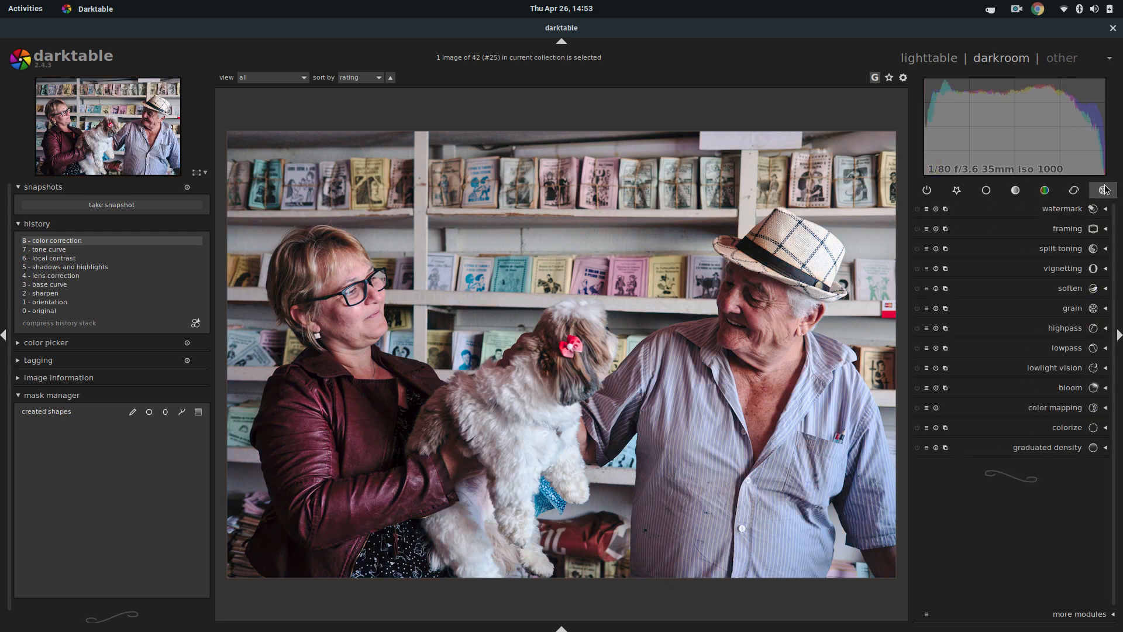
click(1061, 248)
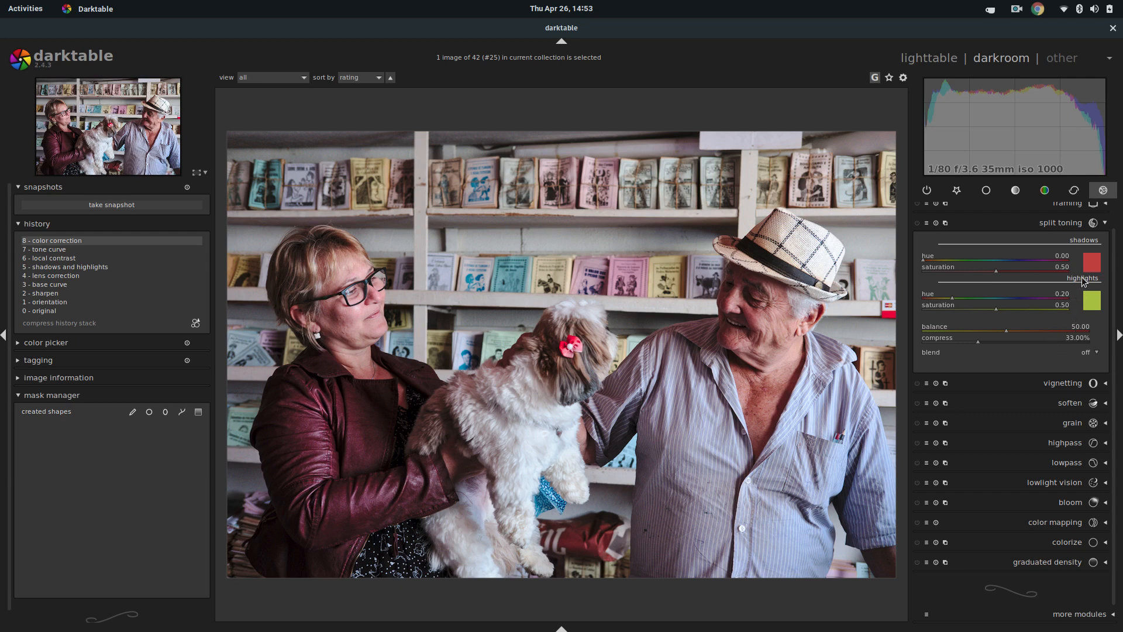
click(1095, 267)
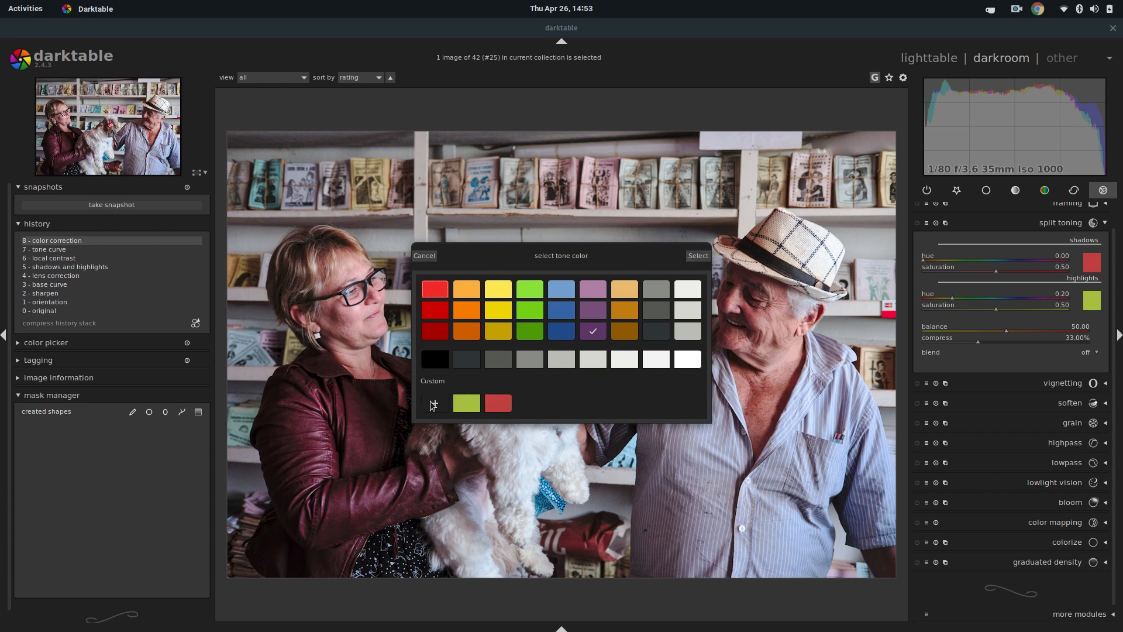
click(698, 261)
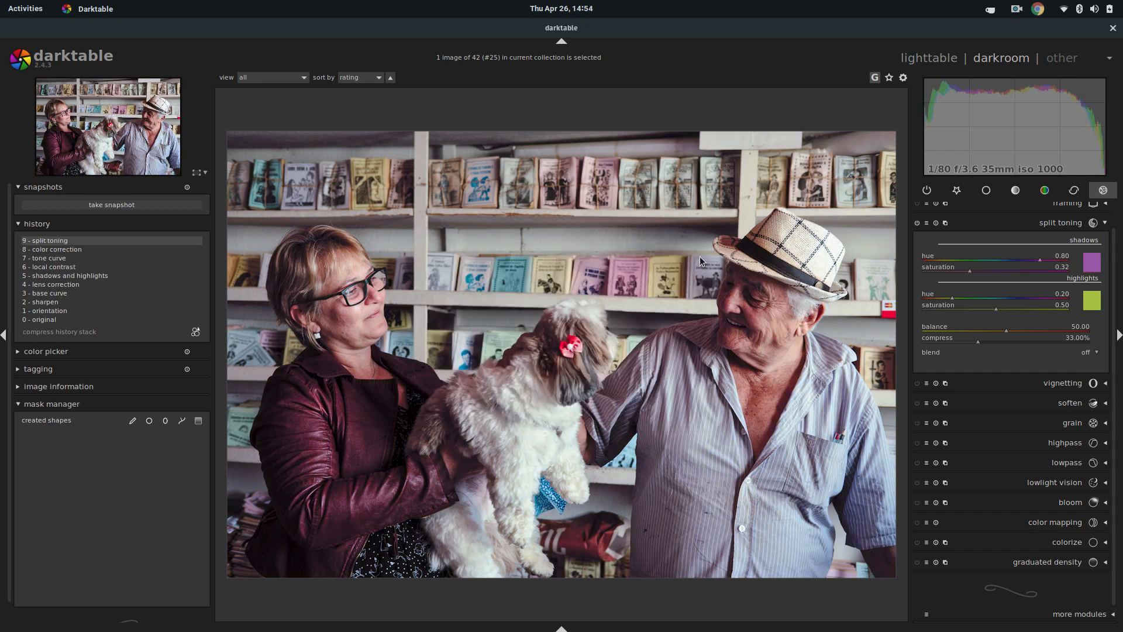
click(1087, 301)
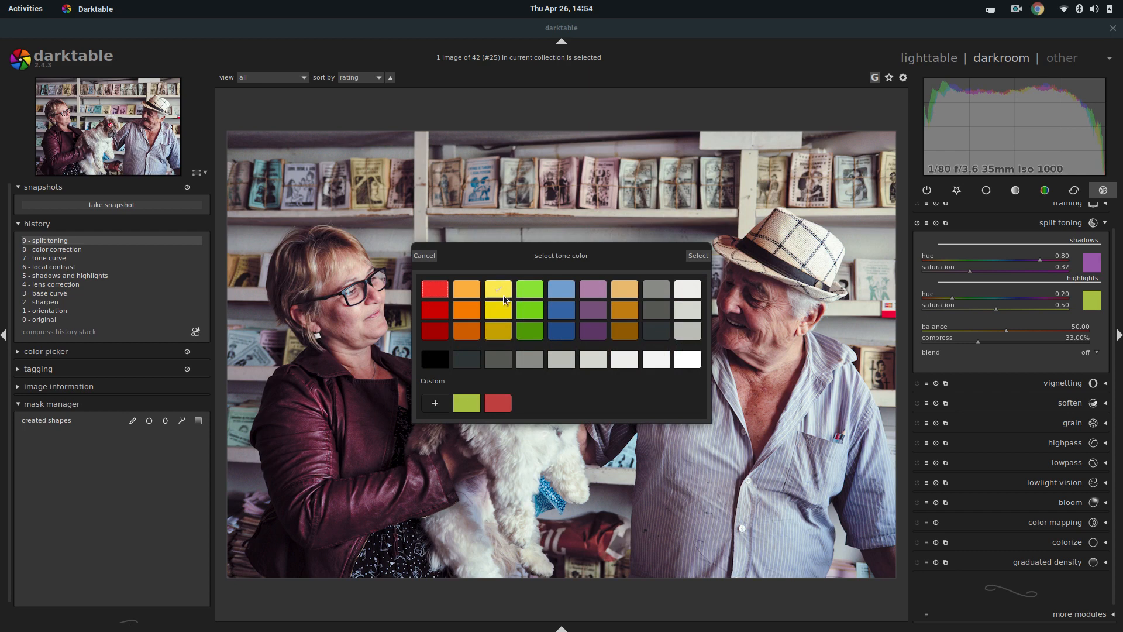
click(698, 257)
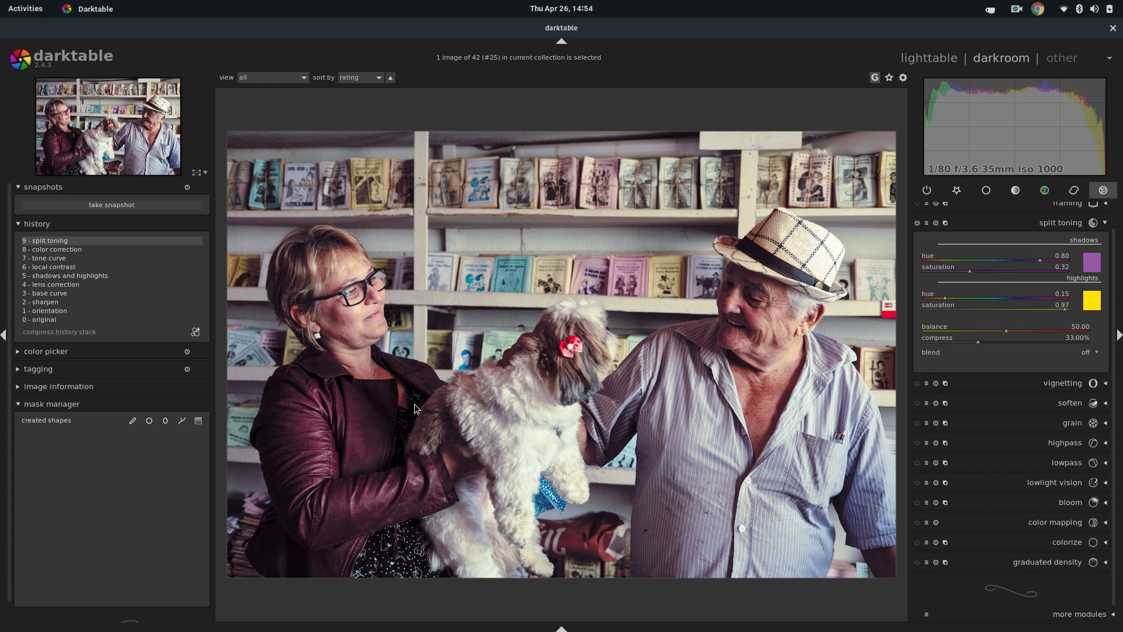
Compare the last two history steps, switch split toning off and compress the history stack
click(80, 250)
click(61, 241)
click(917, 223)
click(918, 223)
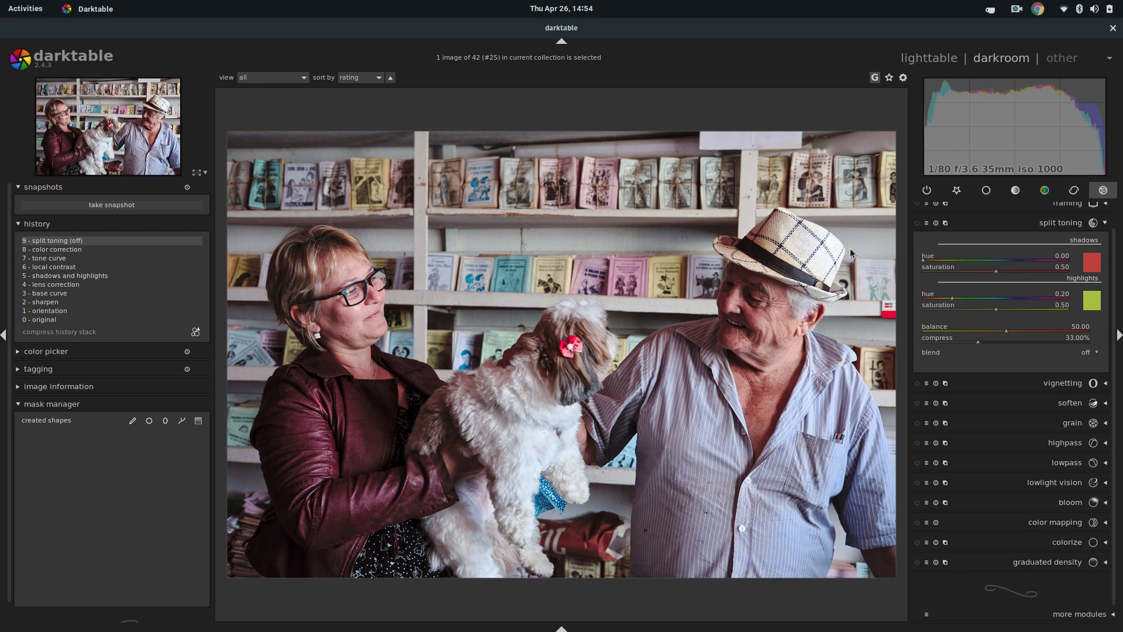
click(59, 332)
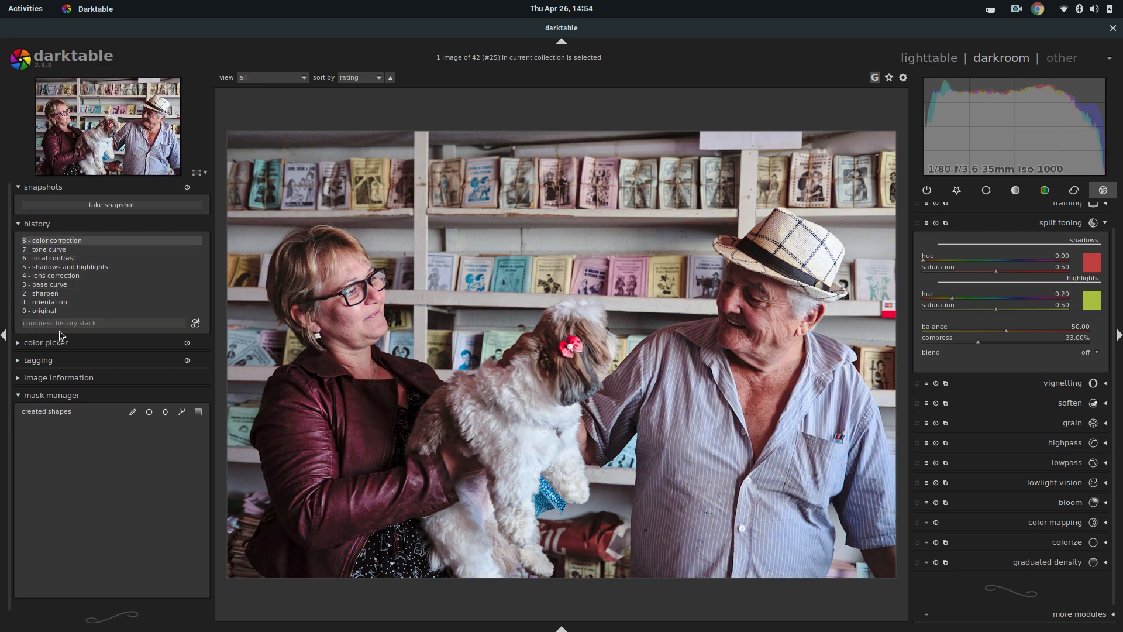
Open the color zones module in the color group and look through its lightness, saturation and hue tabs
click(1063, 227)
click(1045, 190)
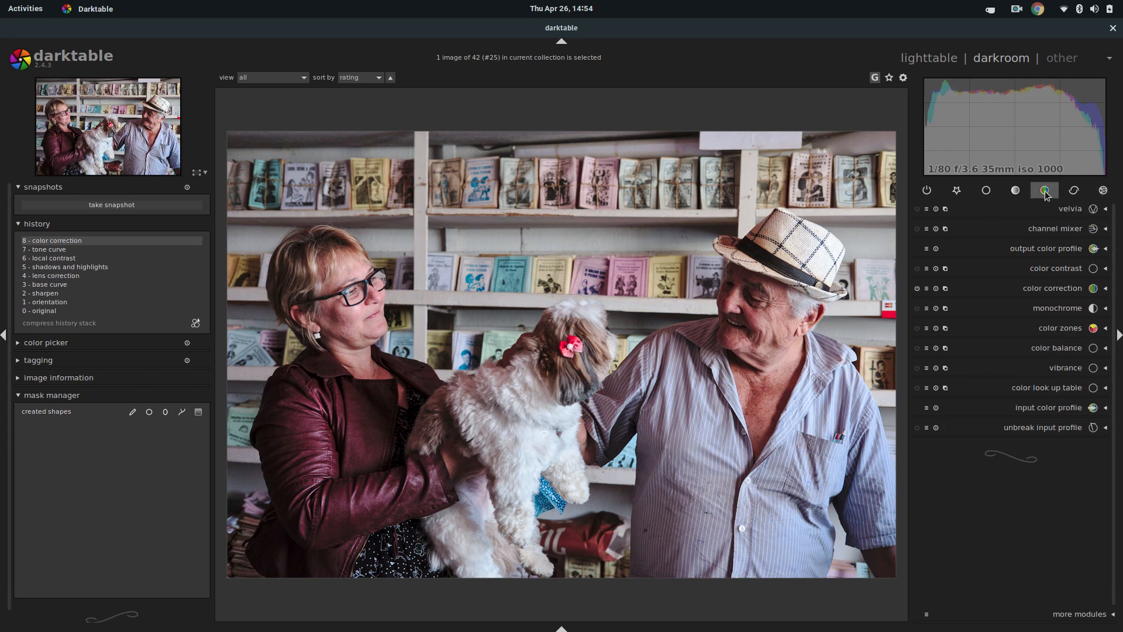
click(1061, 326)
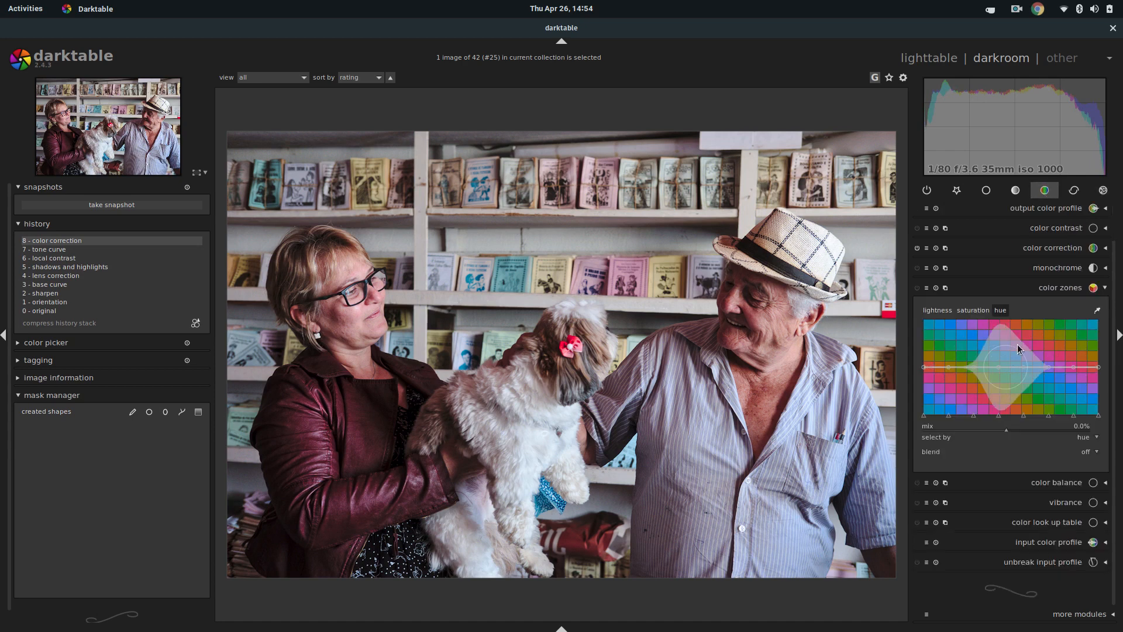
click(936, 311)
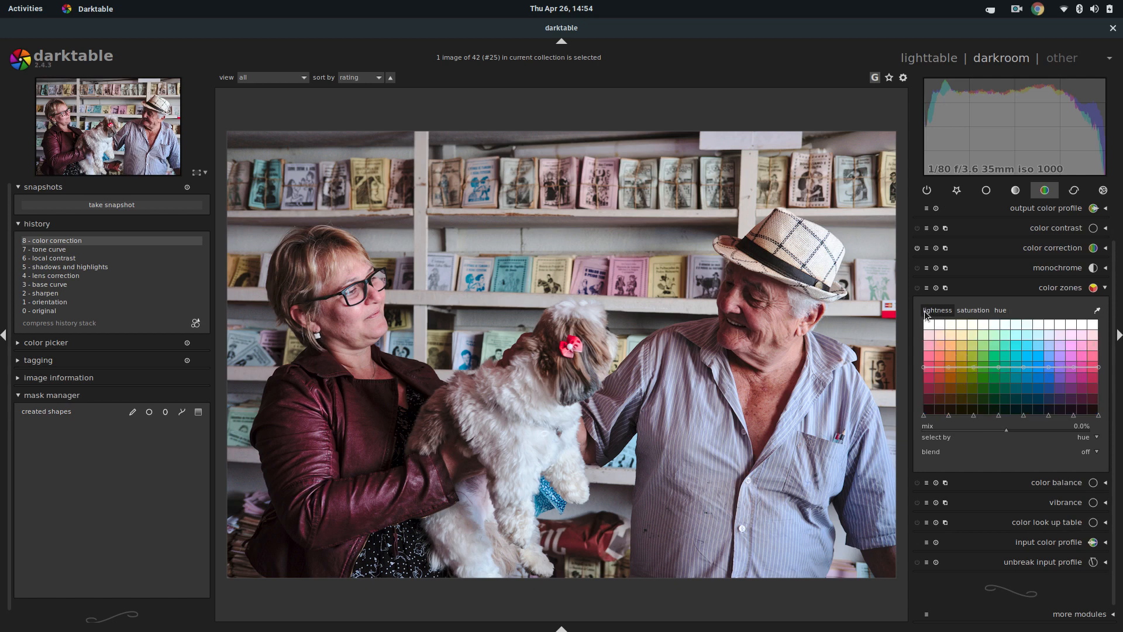
click(976, 310)
click(1001, 311)
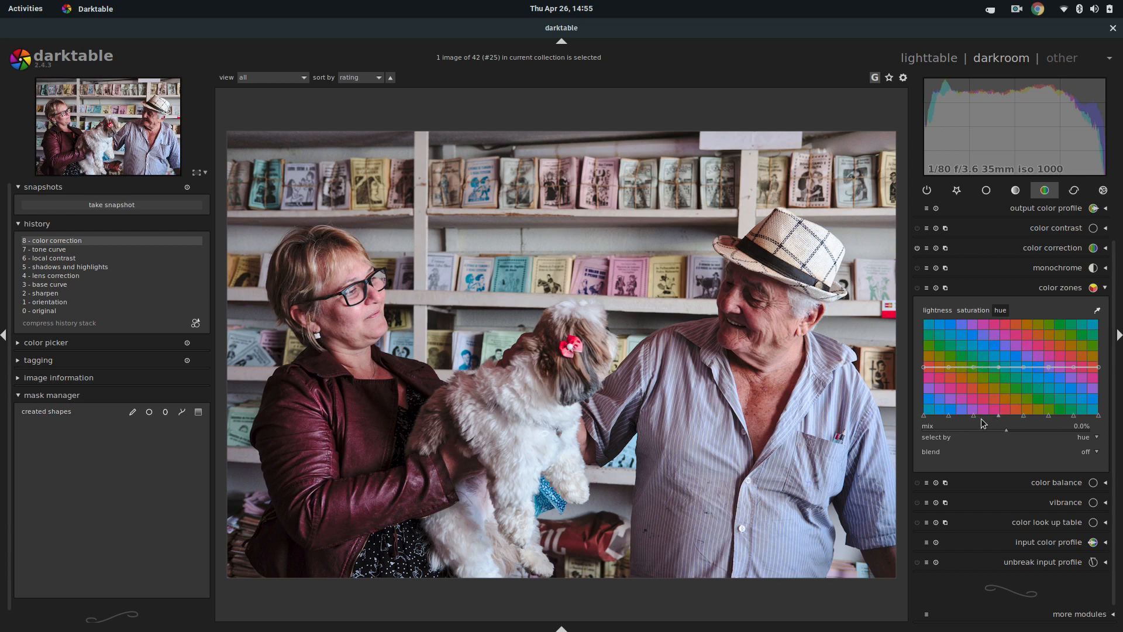
Add a node on the color zones hue curve and resize its area of effect
click(998, 413)
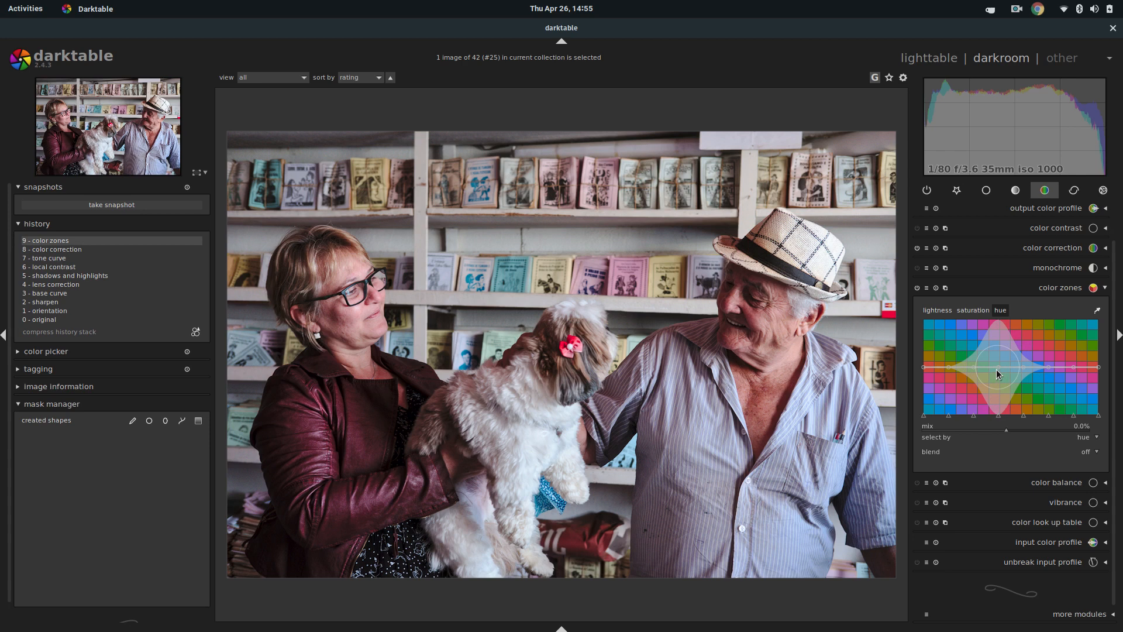
scroll(998, 374, down, 2)
scroll(998, 375, up, 4)
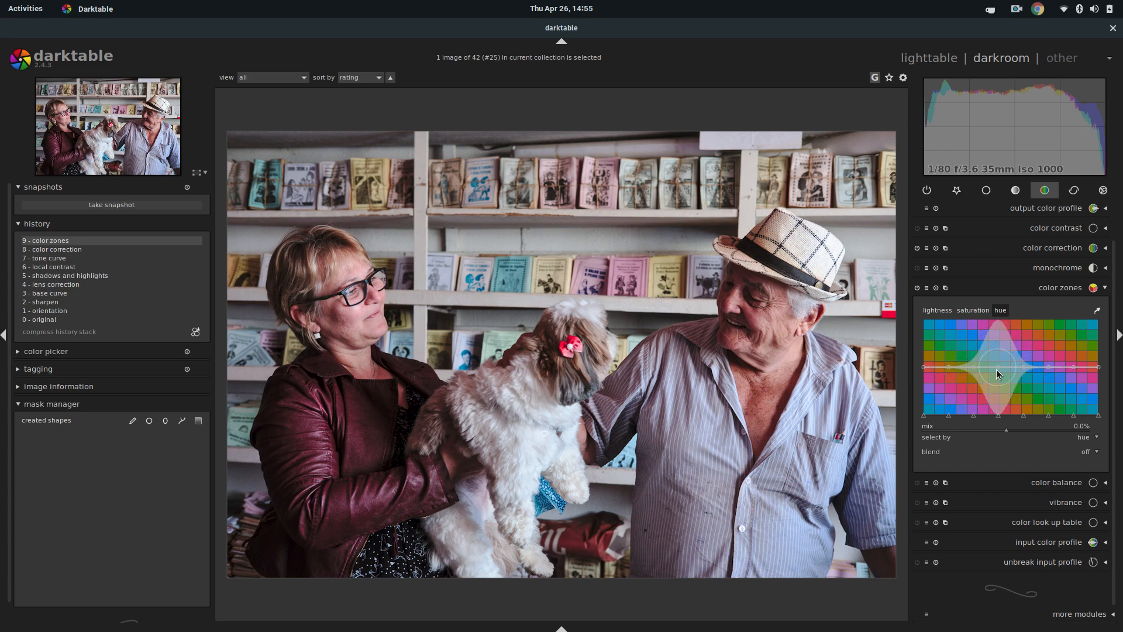
Pick the shirt's color from the photo and raise its lightness on the color zones lightness curve
click(937, 310)
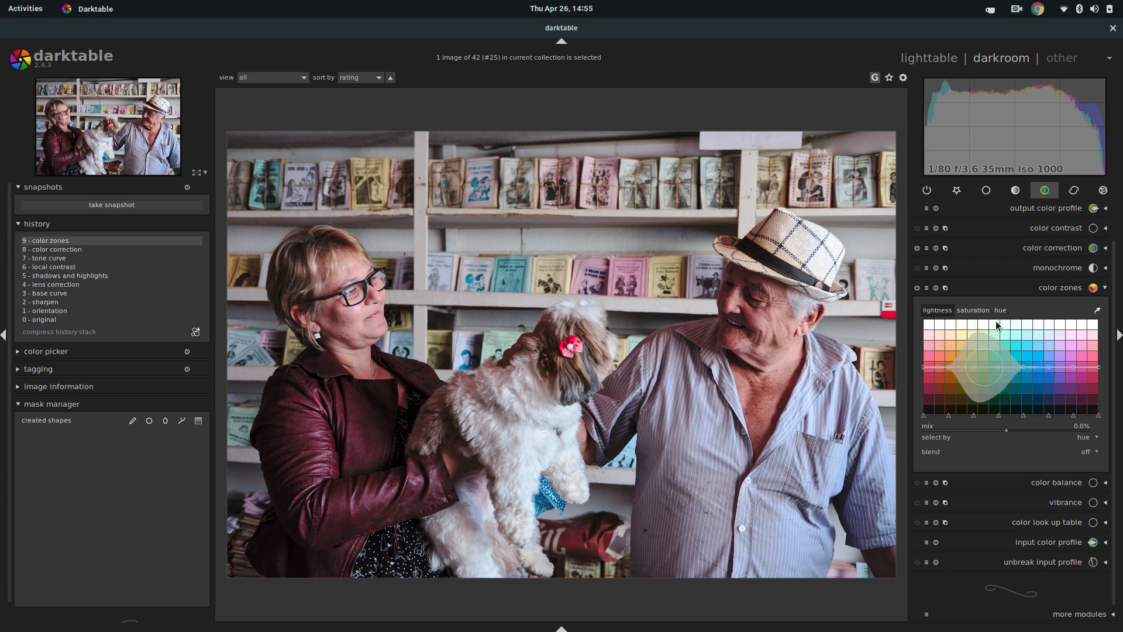
click(1097, 312)
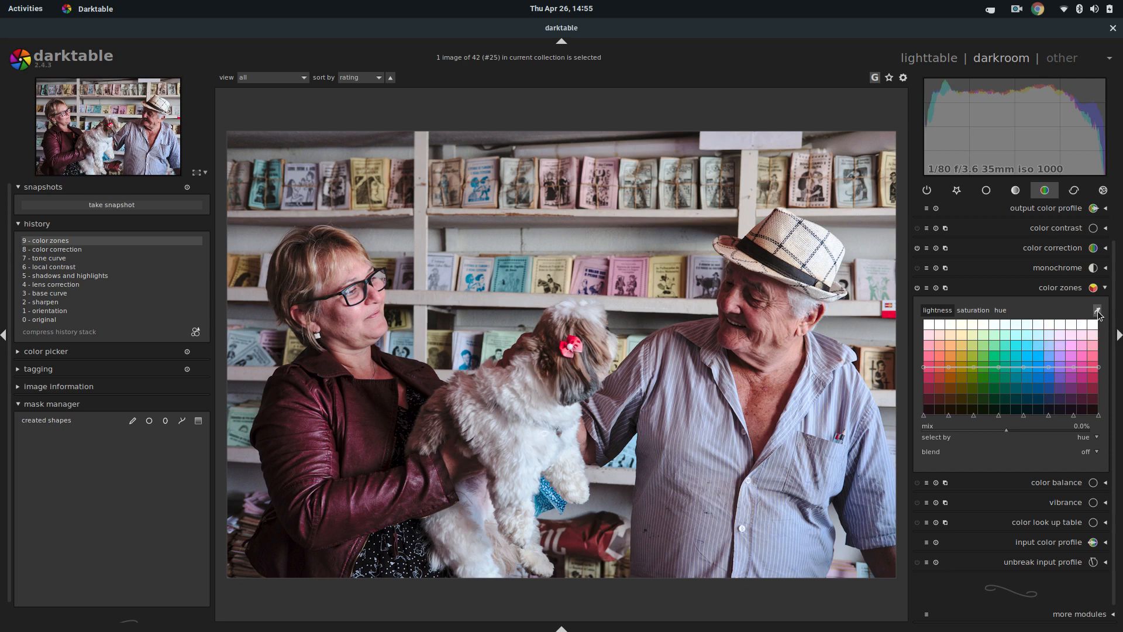
click(676, 432)
drag(1074, 413, 1074, 413)
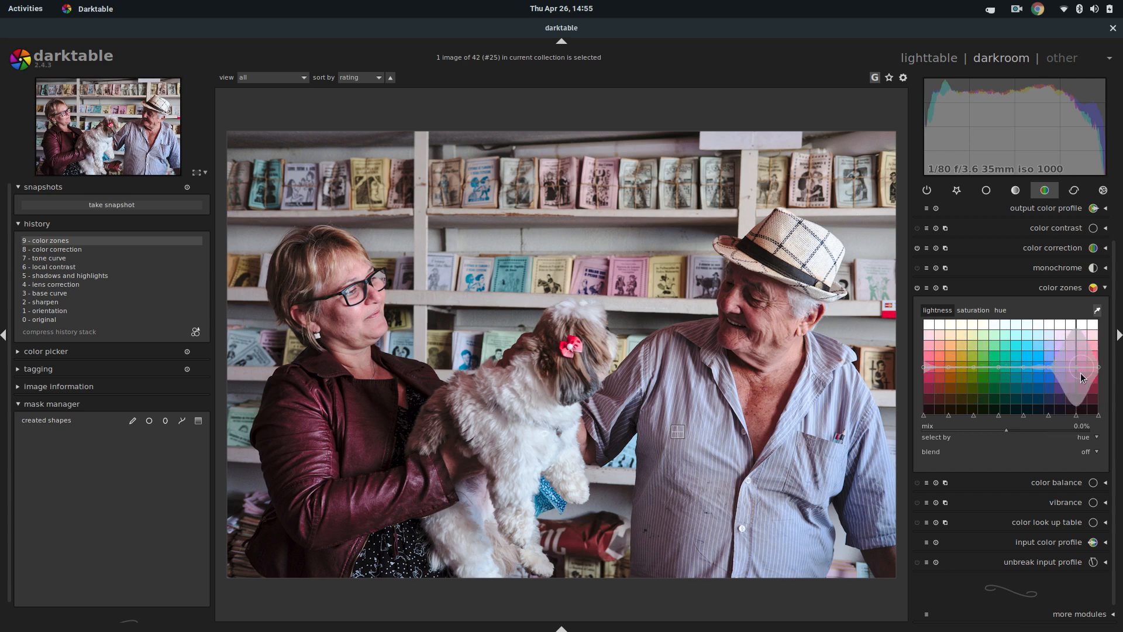
scroll(1072, 375, down, 7)
mouse_move(1075, 374)
mouse_down()
mouse_move(1081, 401)
mouse_move(1079, 356)
mouse_up()
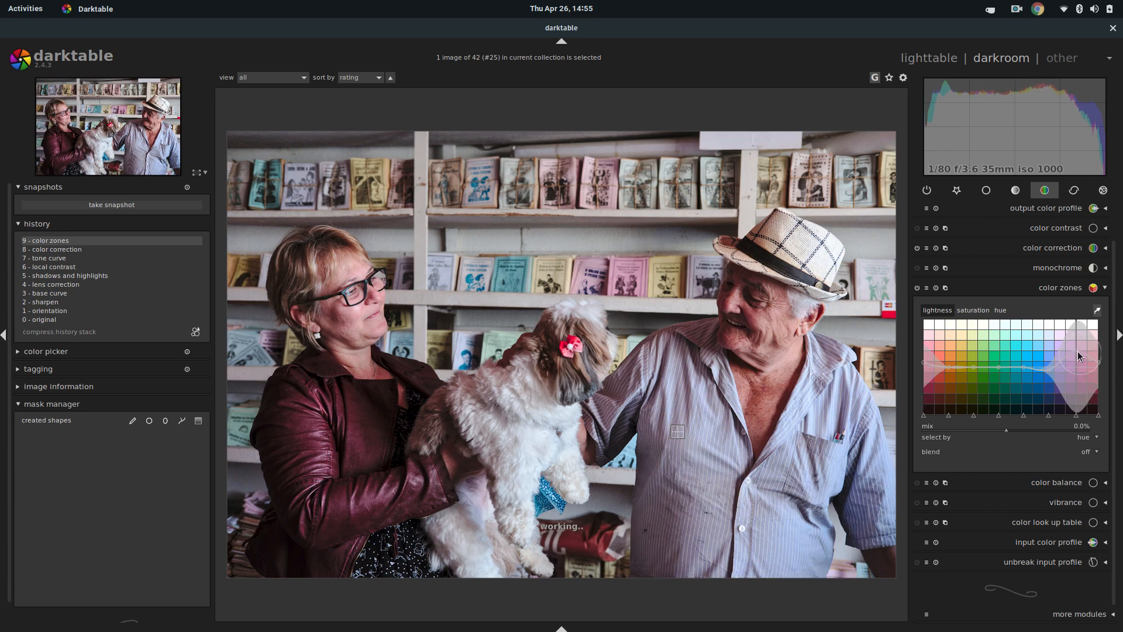
Adjust the saturation and hue curves for the picked range, then reset the color zones module
click(975, 311)
mouse_move(1072, 371)
mouse_down()
mouse_move(1076, 390)
mouse_move(1072, 355)
mouse_move(1071, 371)
mouse_up()
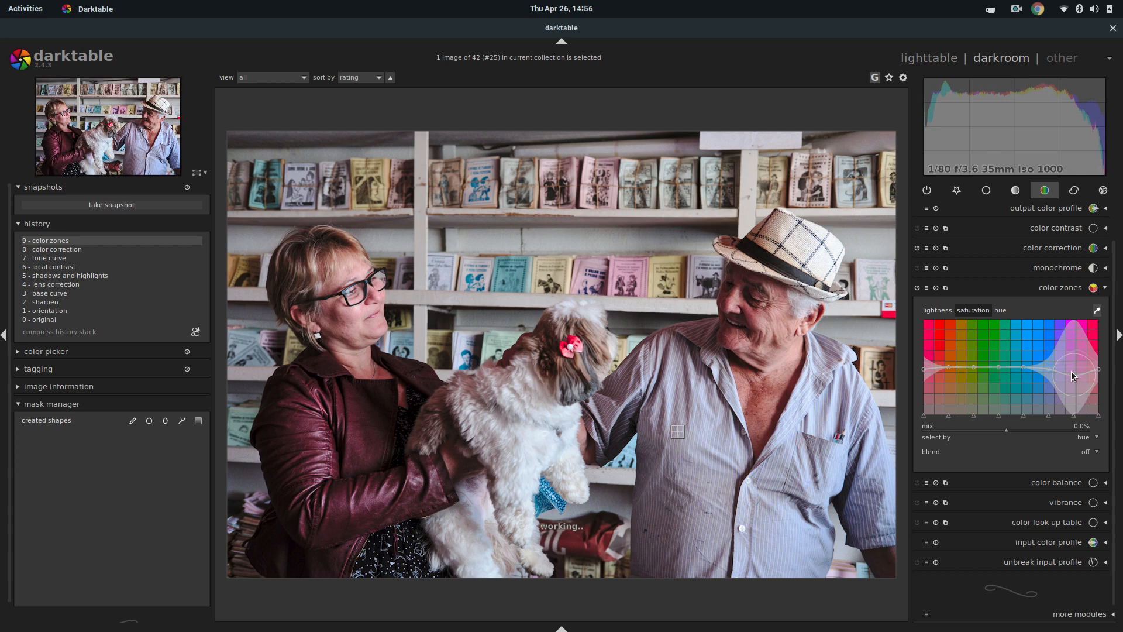
click(1001, 309)
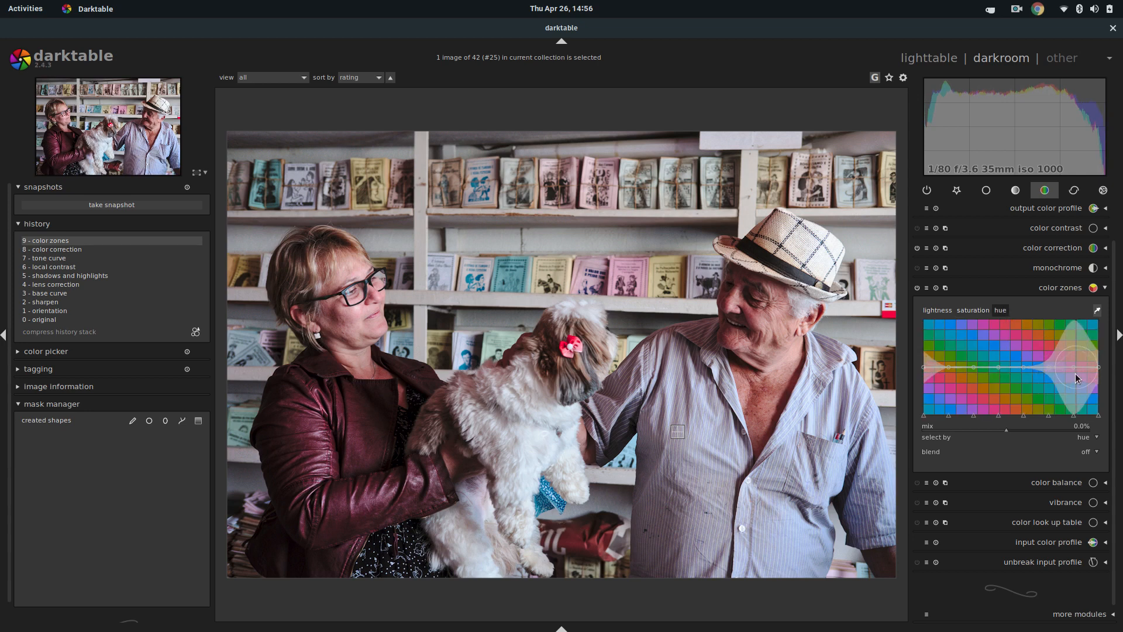
drag(1076, 379, 1069, 333)
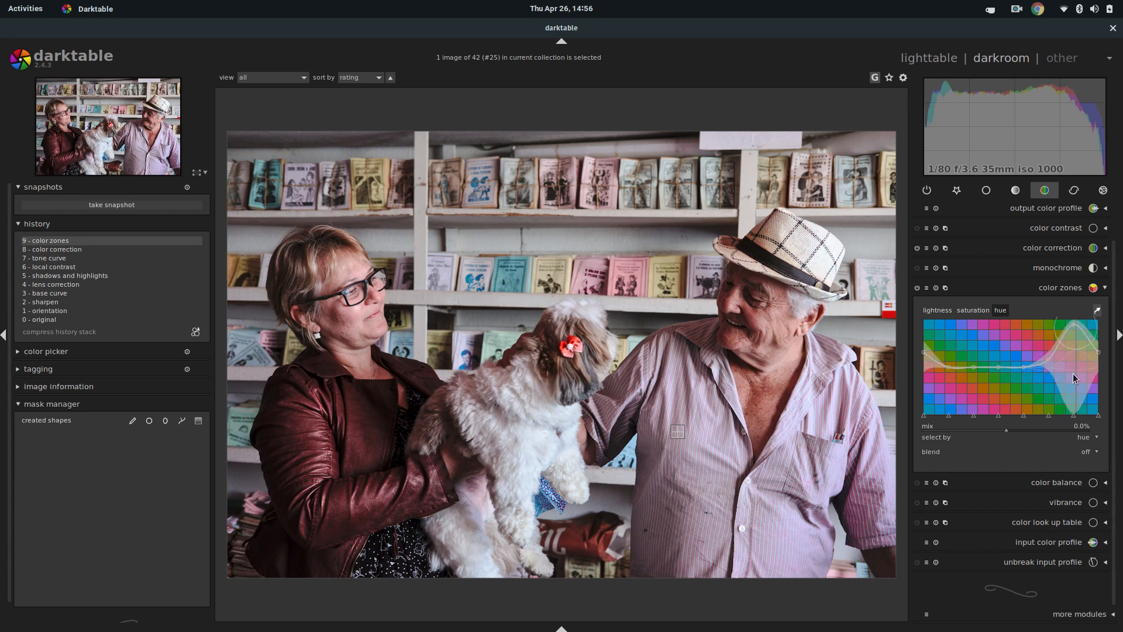
scroll(1062, 375, down, 3)
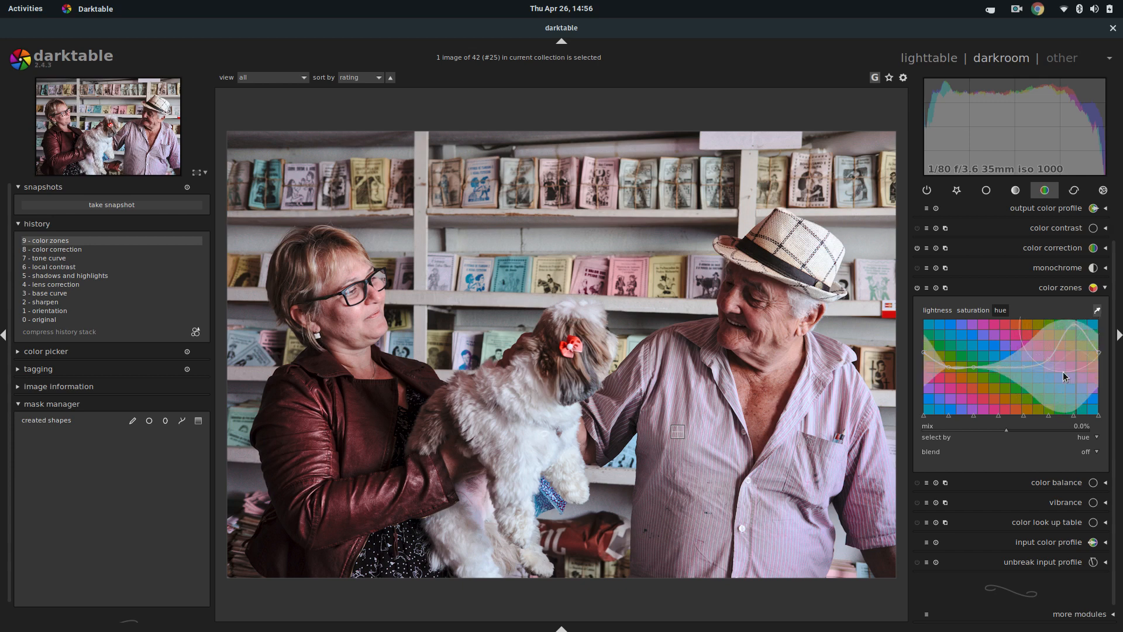
drag(1062, 370, 1071, 378)
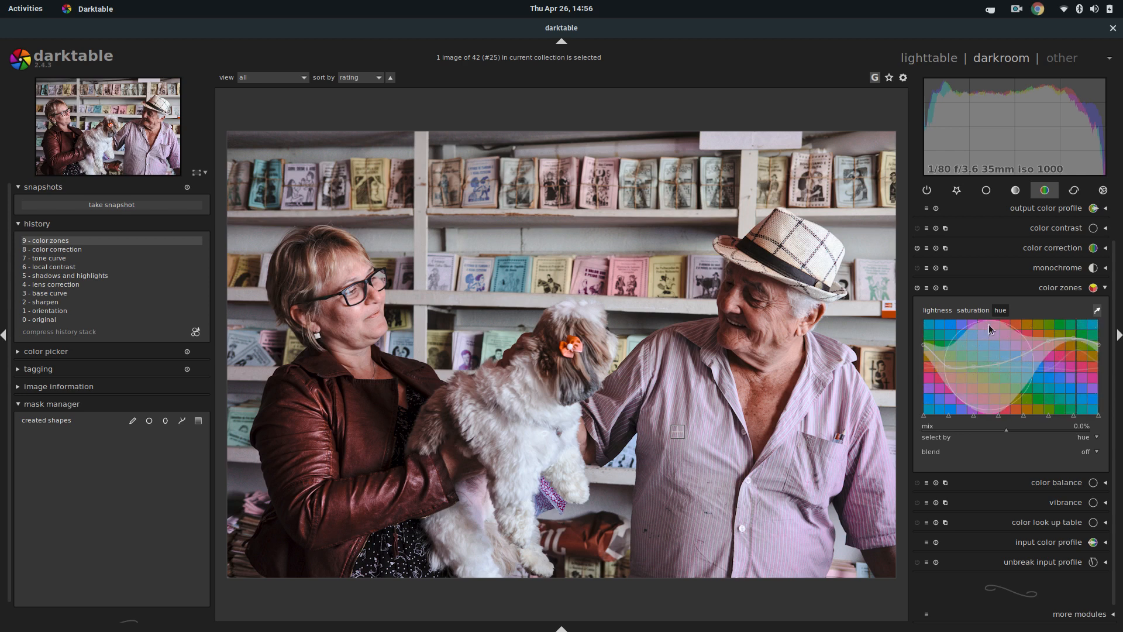
click(936, 288)
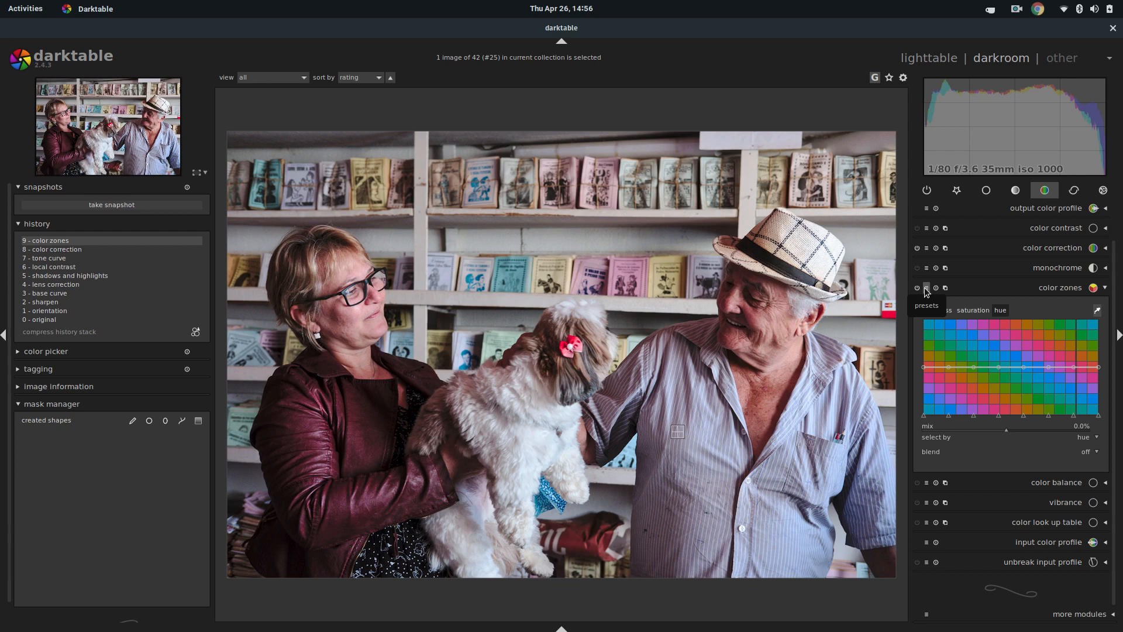
Apply the black & white film preset to color zones and view its saturation curve
click(926, 290)
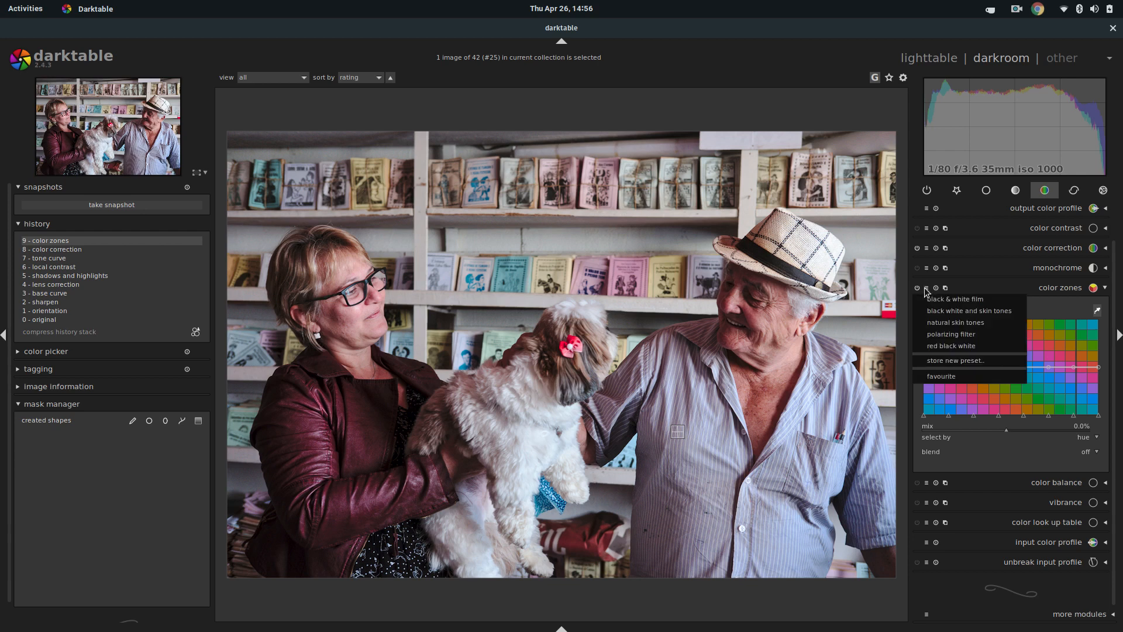
click(967, 298)
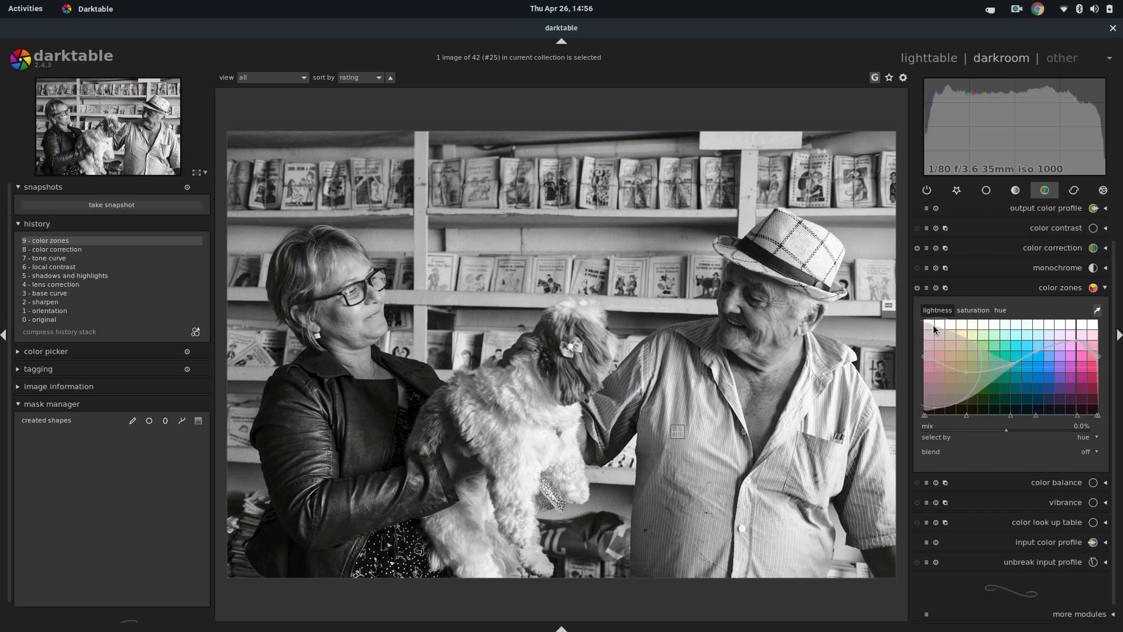
click(970, 311)
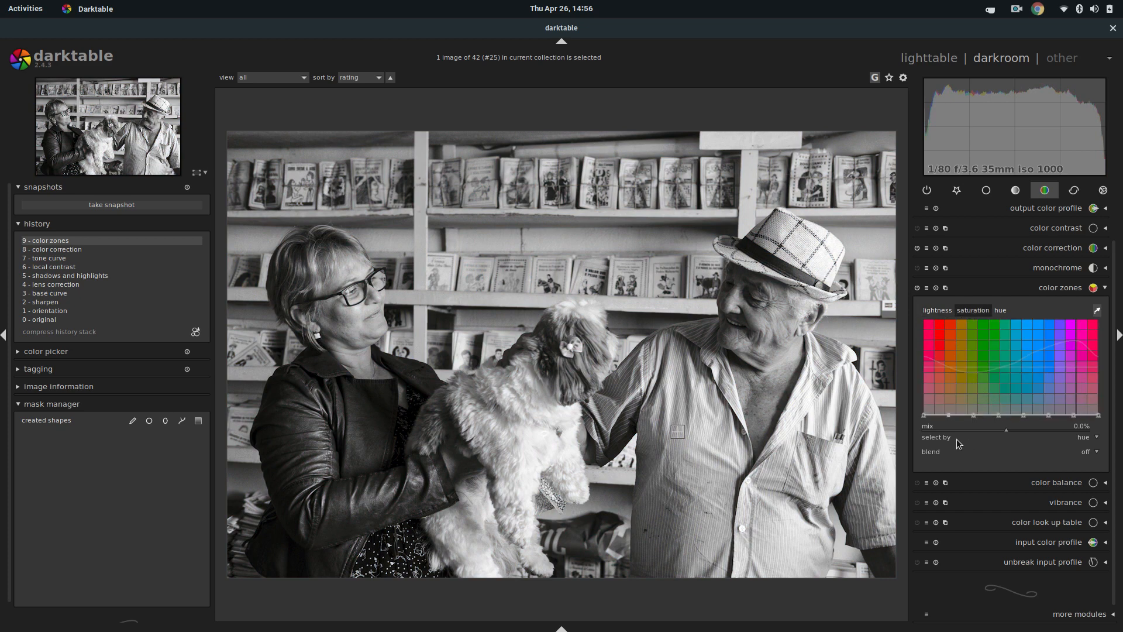
Apply the black white and skin tones preset to color zones, then the natural skin tones preset
click(934, 311)
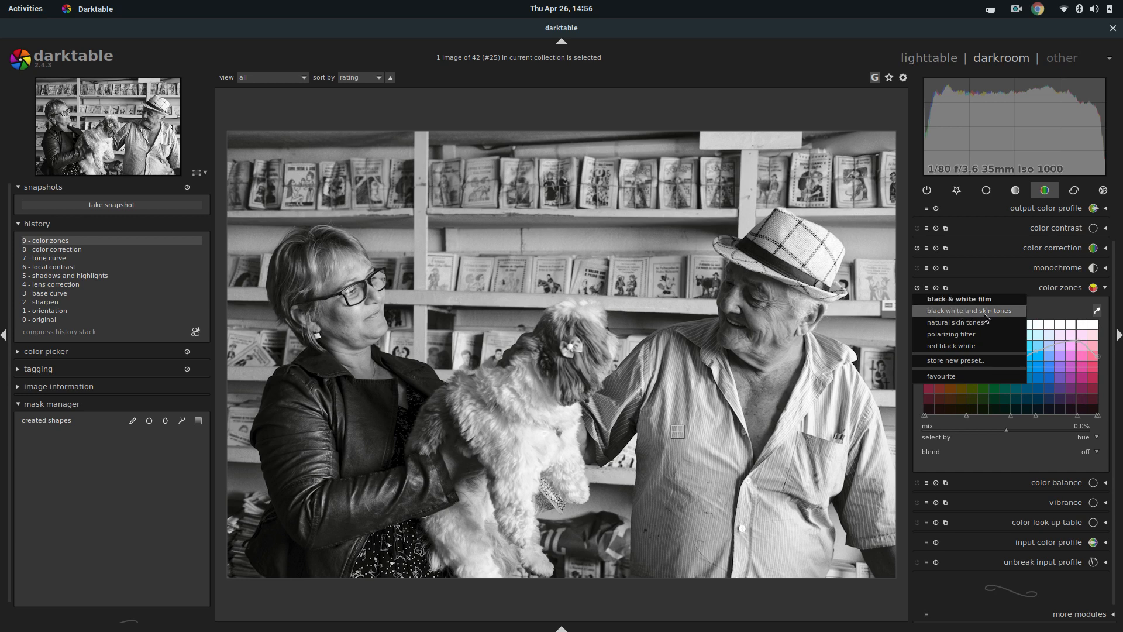
click(977, 313)
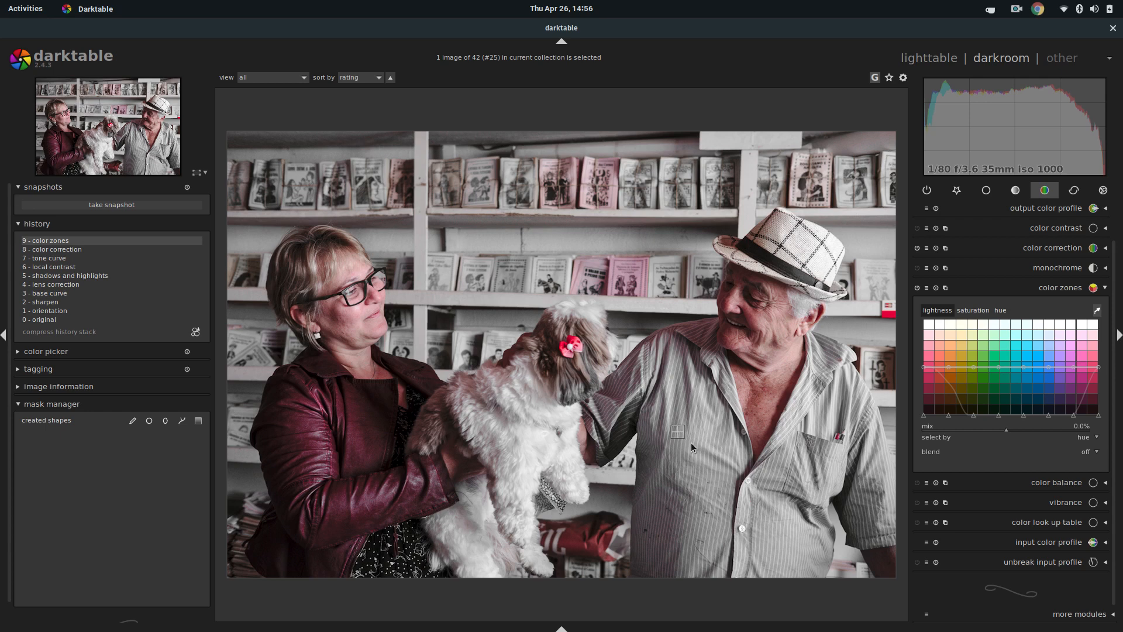
click(926, 288)
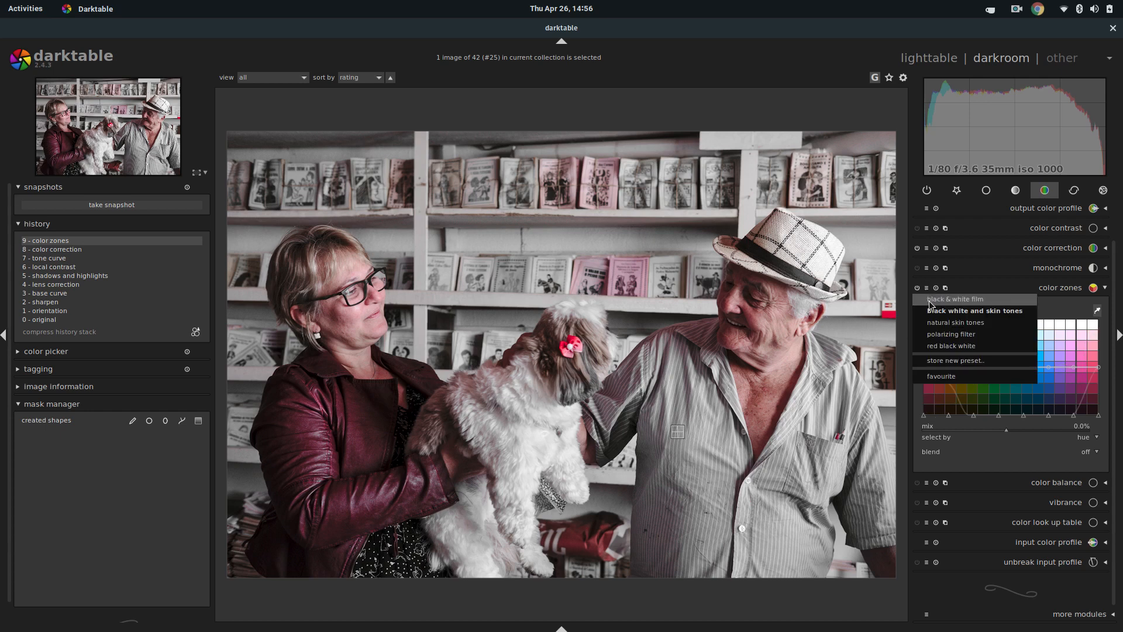
click(980, 328)
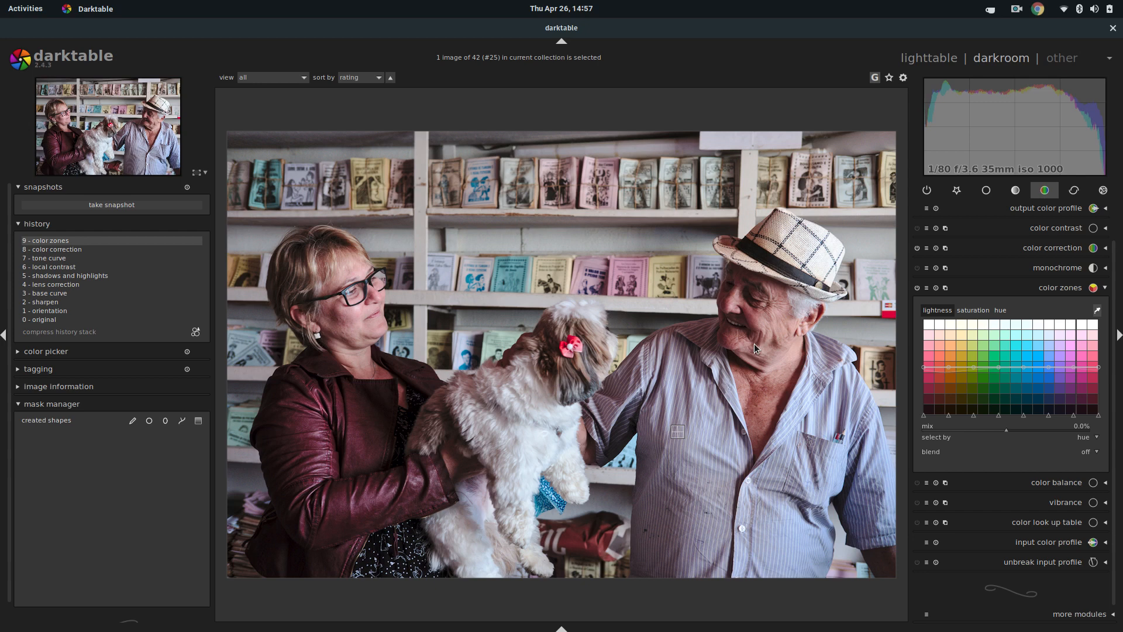
Apply the polarizing filter preset to color zones, then the red black white preset
click(926, 288)
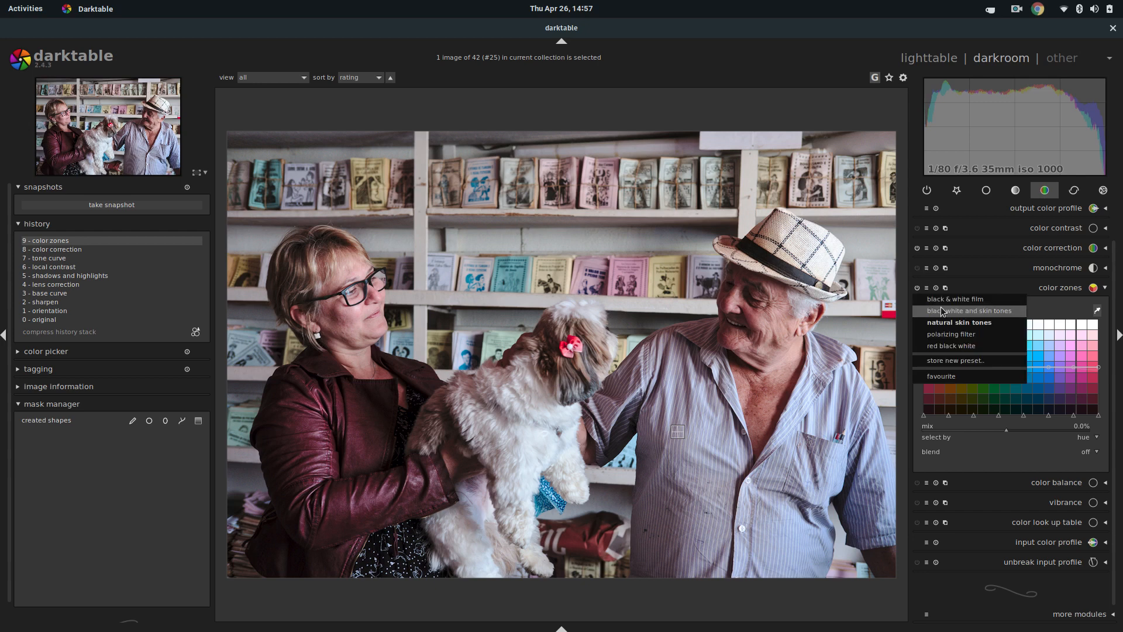
click(962, 334)
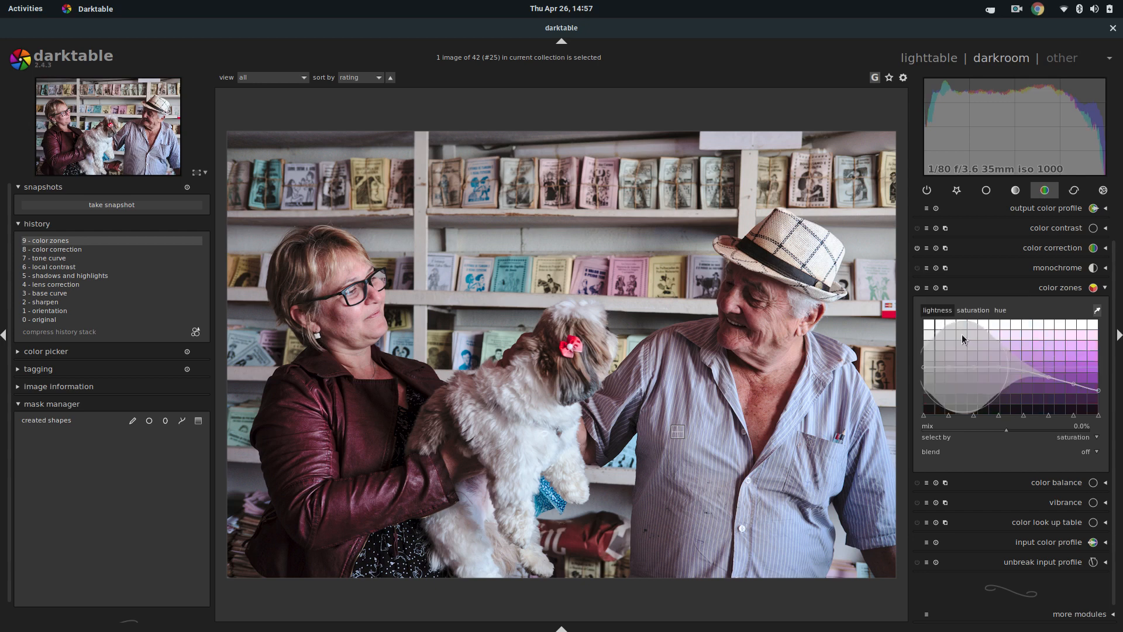
click(927, 289)
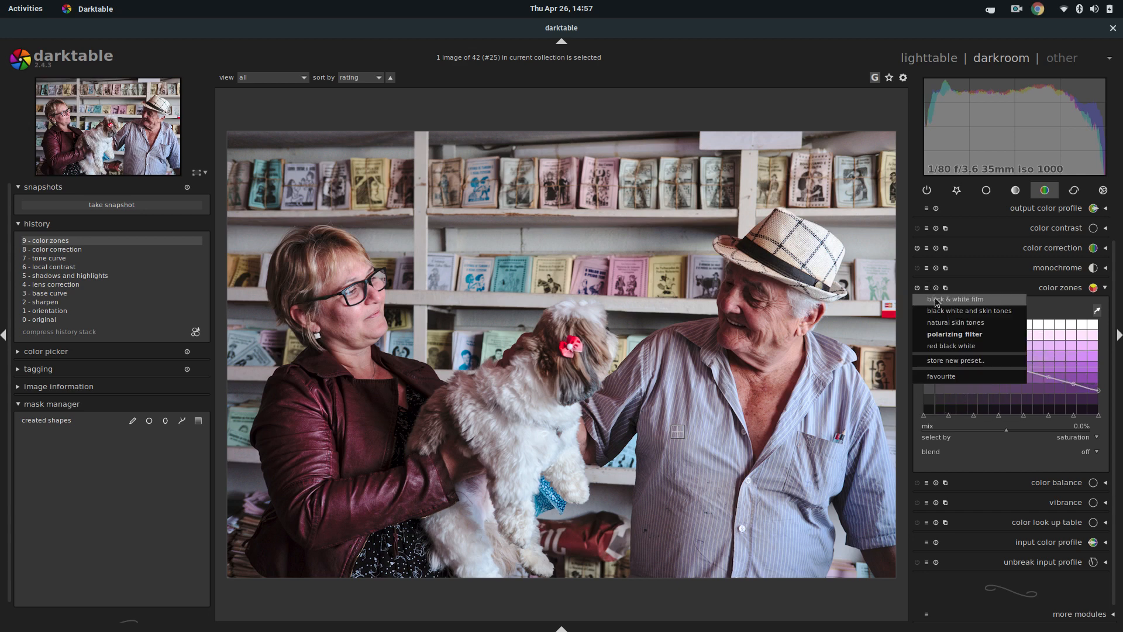
click(960, 345)
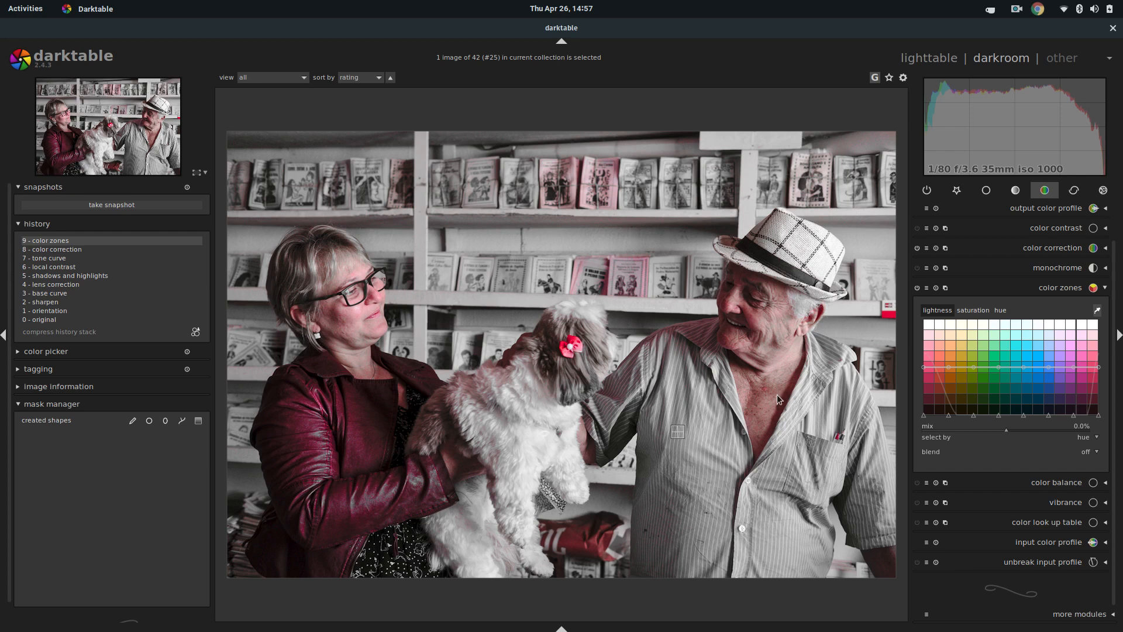
Reset the color zones module to its default parameters
click(926, 287)
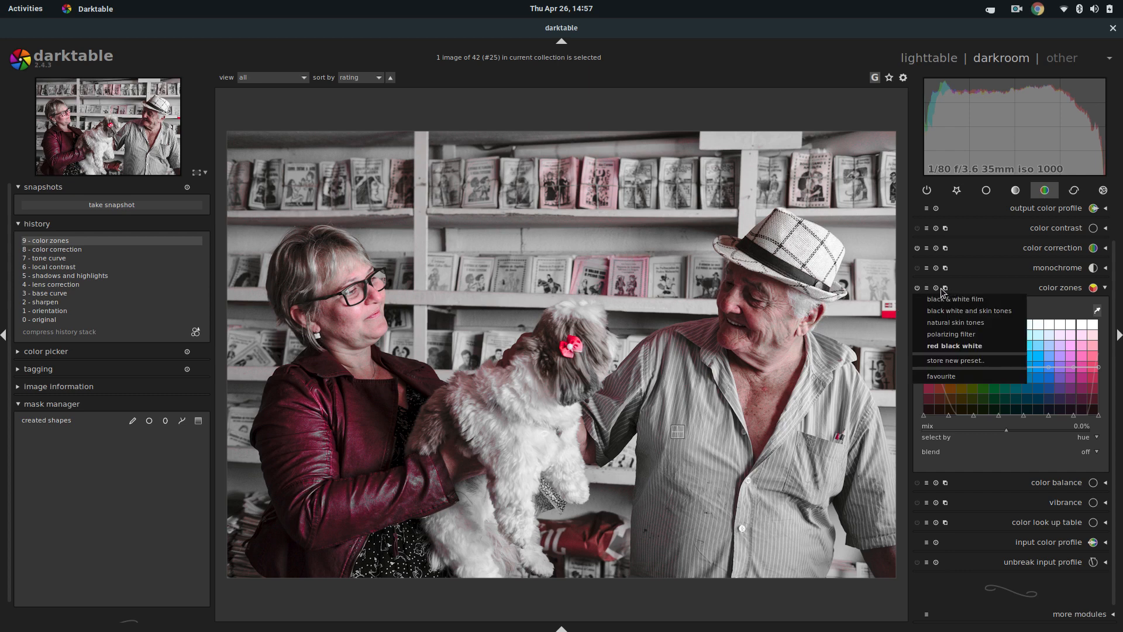
click(938, 289)
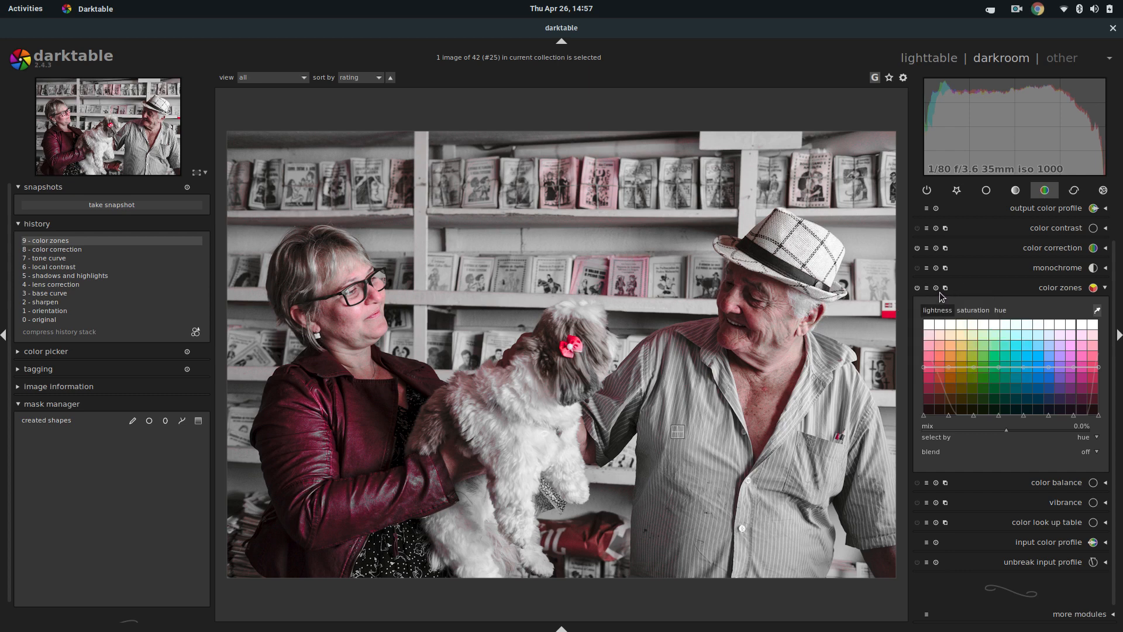
click(936, 288)
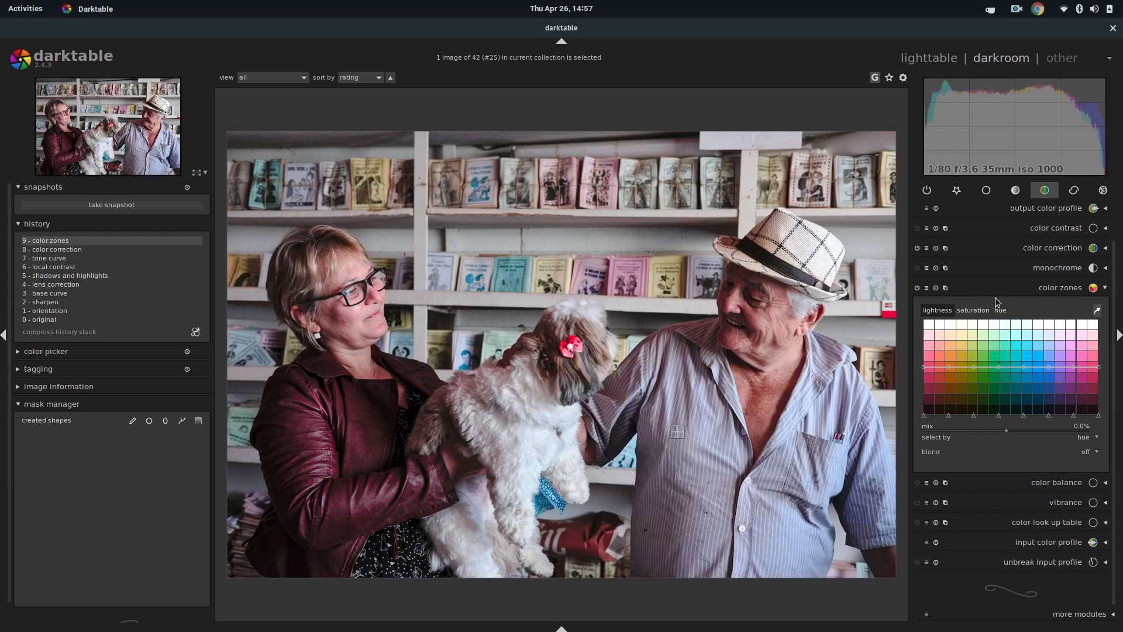
Pick a color range from the photo with the color zones picker on the saturation curve
click(969, 312)
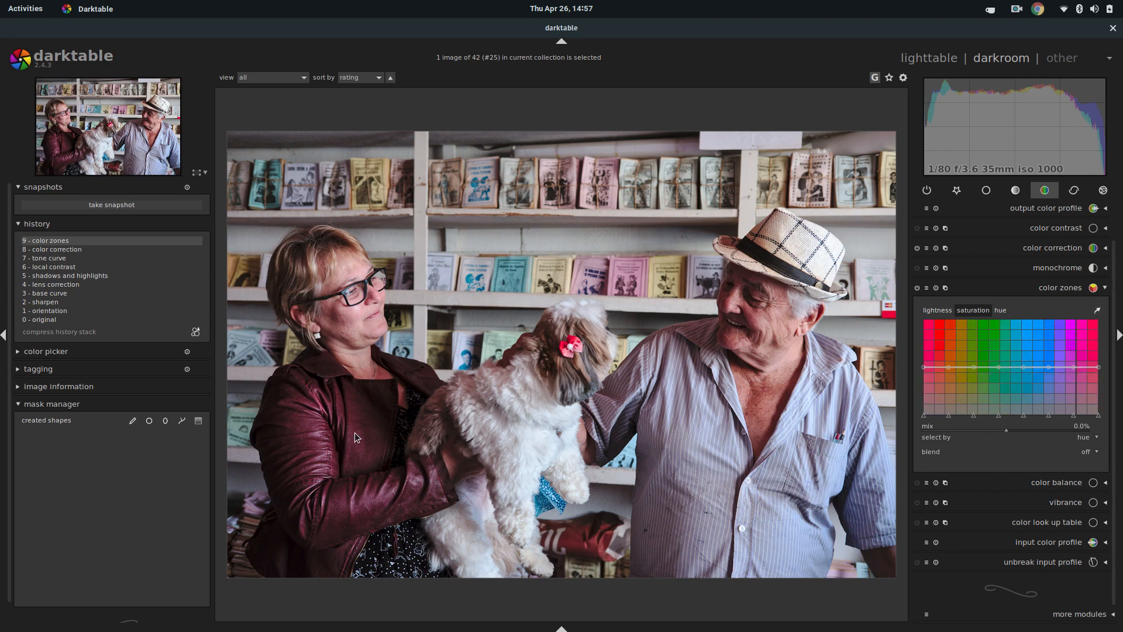
click(1097, 310)
click(1097, 312)
click(1097, 311)
click(1097, 311)
click(917, 289)
click(936, 288)
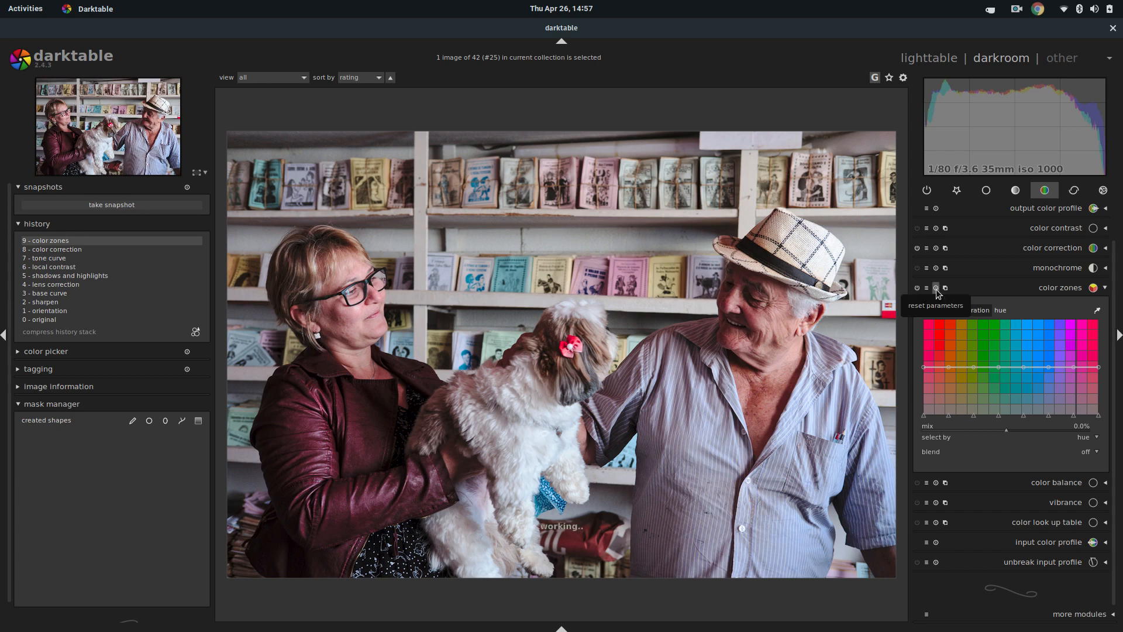
click(1097, 312)
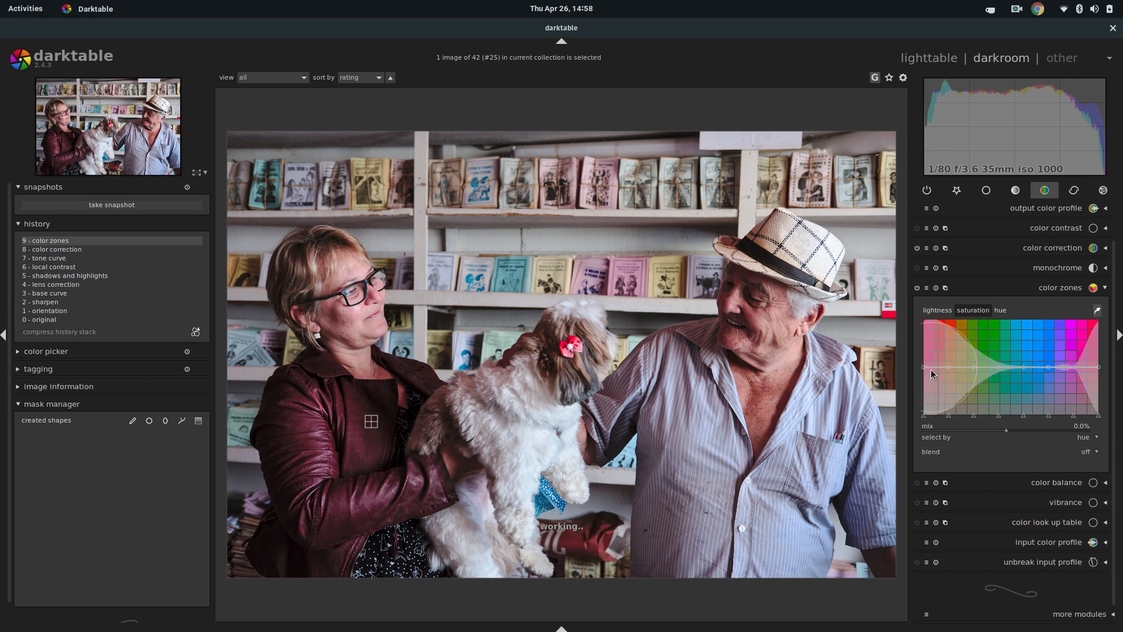
Reshape the color zones lightness curve by moving its nodes around the red hues
click(937, 310)
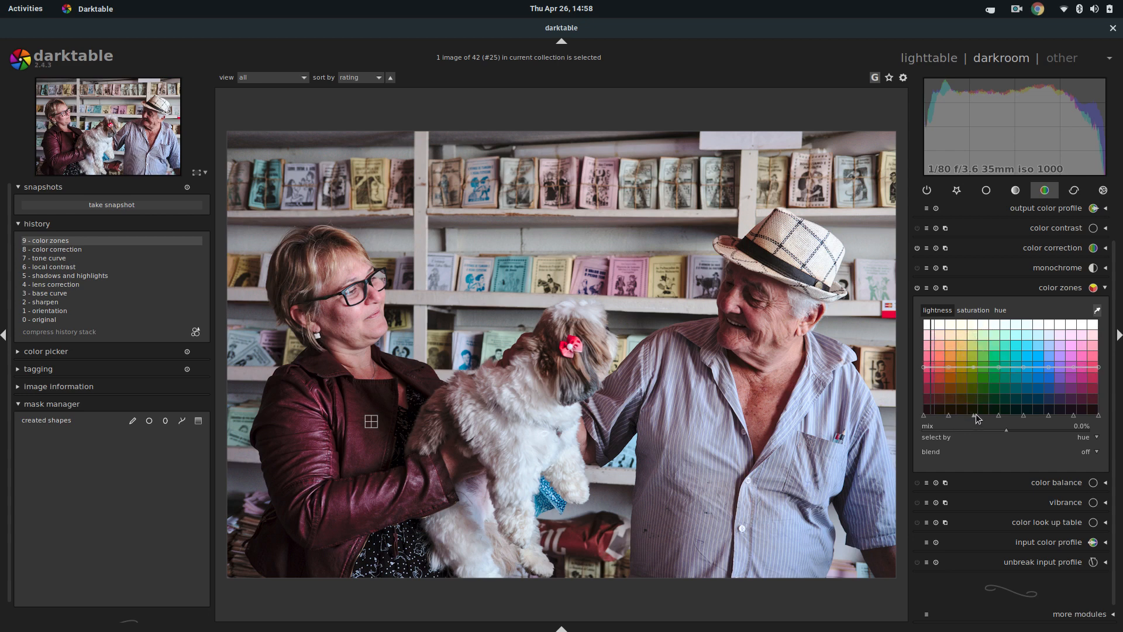
drag(973, 417, 935, 416)
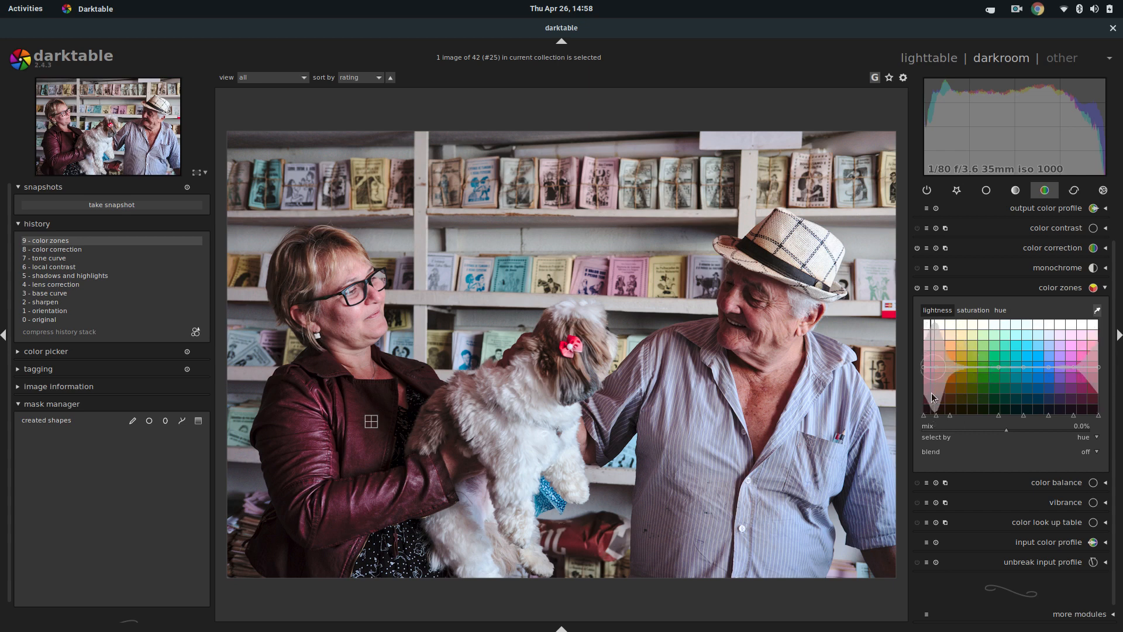
drag(931, 393, 930, 383)
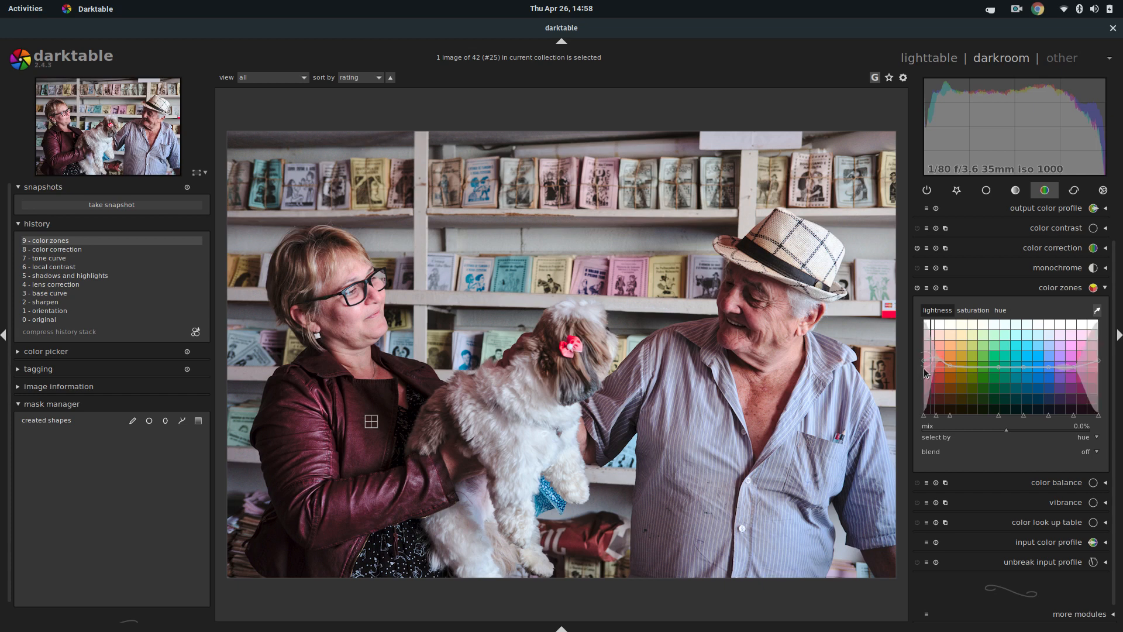
drag(920, 369, 920, 368)
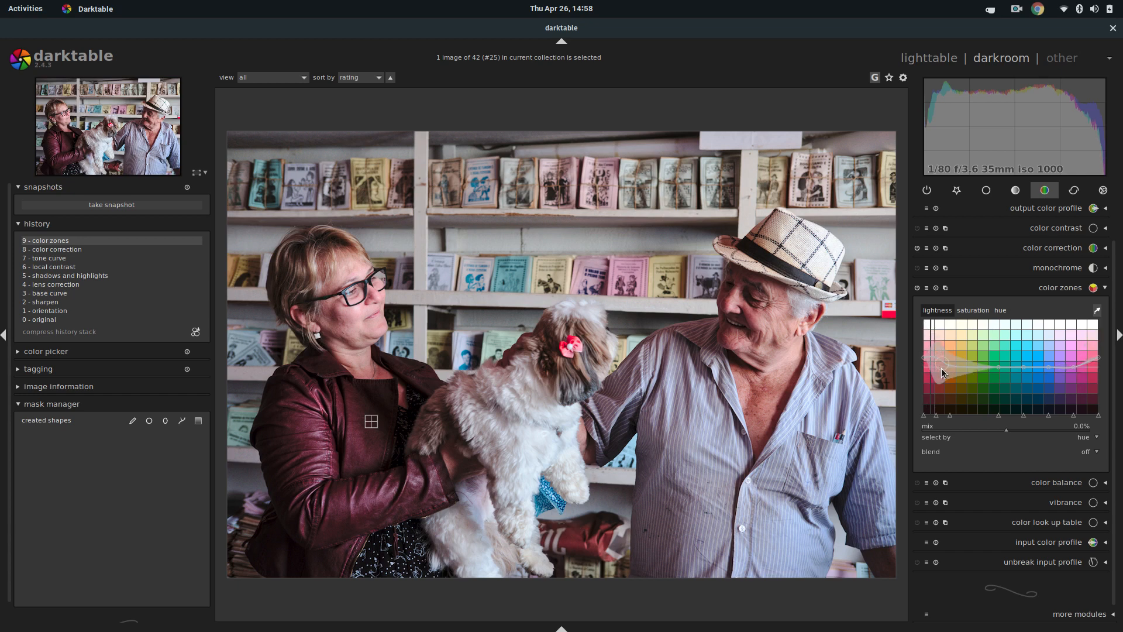
drag(931, 365, 932, 362)
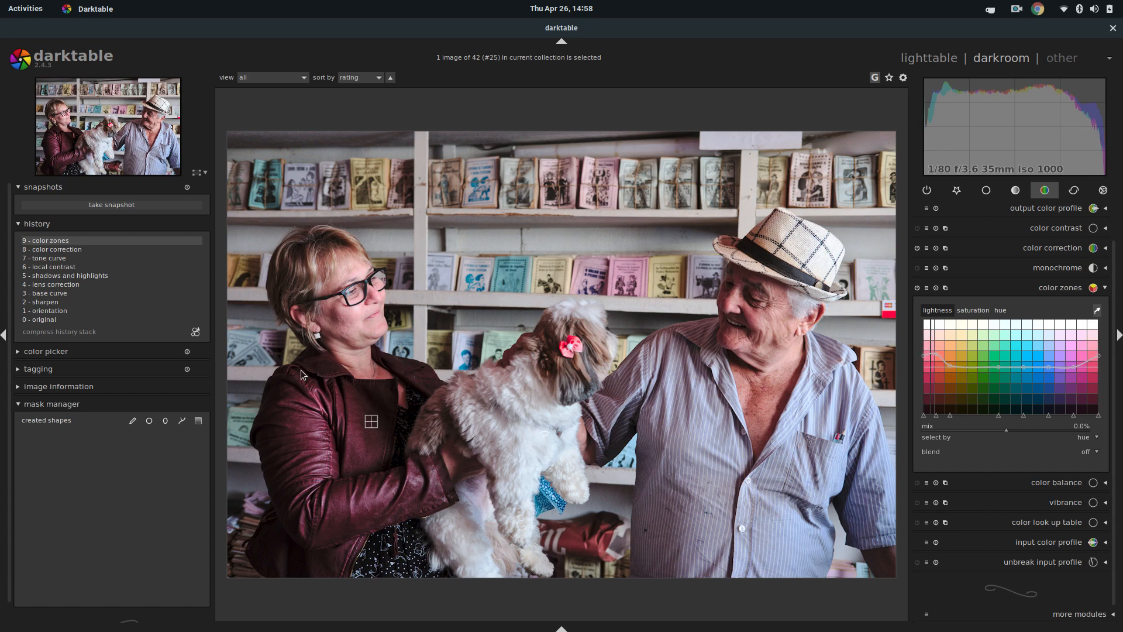
Reset and switch off color zones, then compress the history stack up to the color correction entry
click(55, 251)
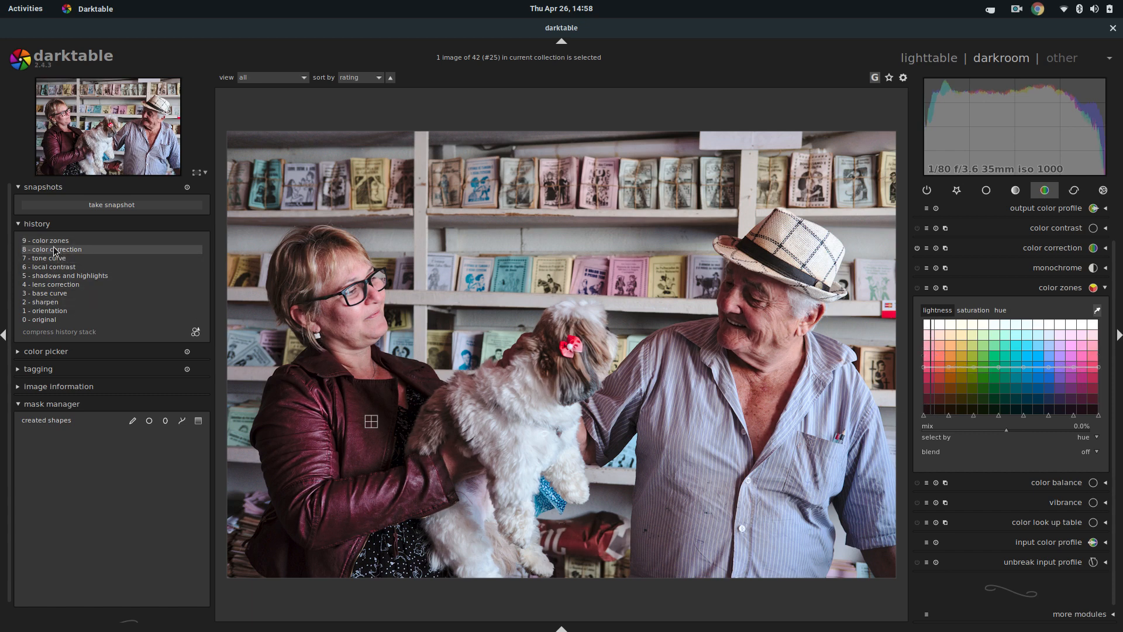
click(52, 241)
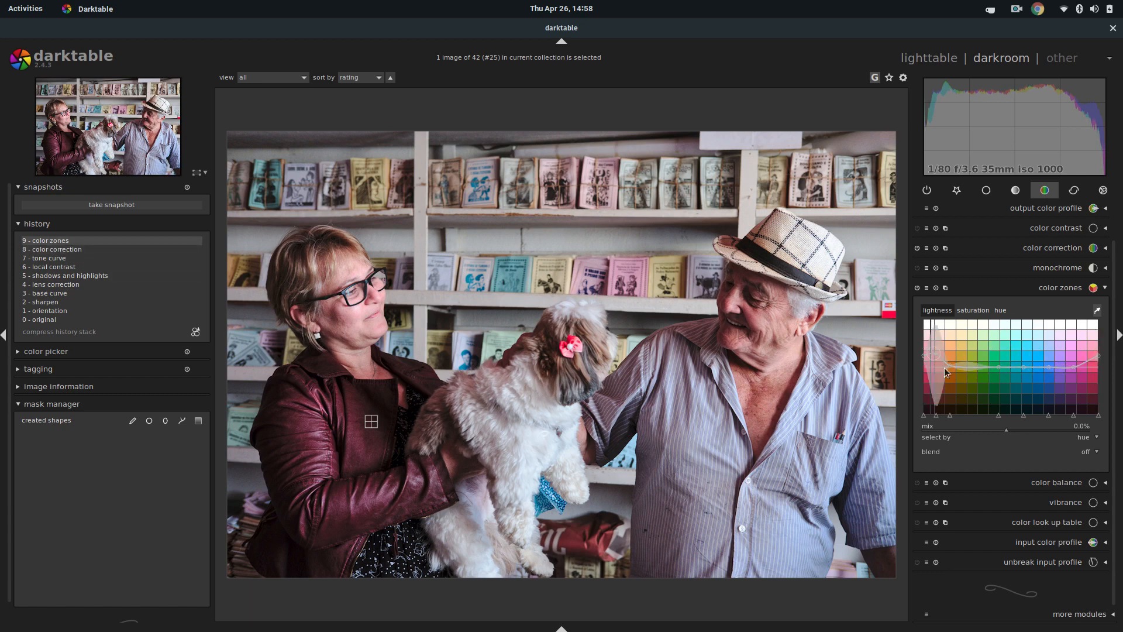
click(935, 289)
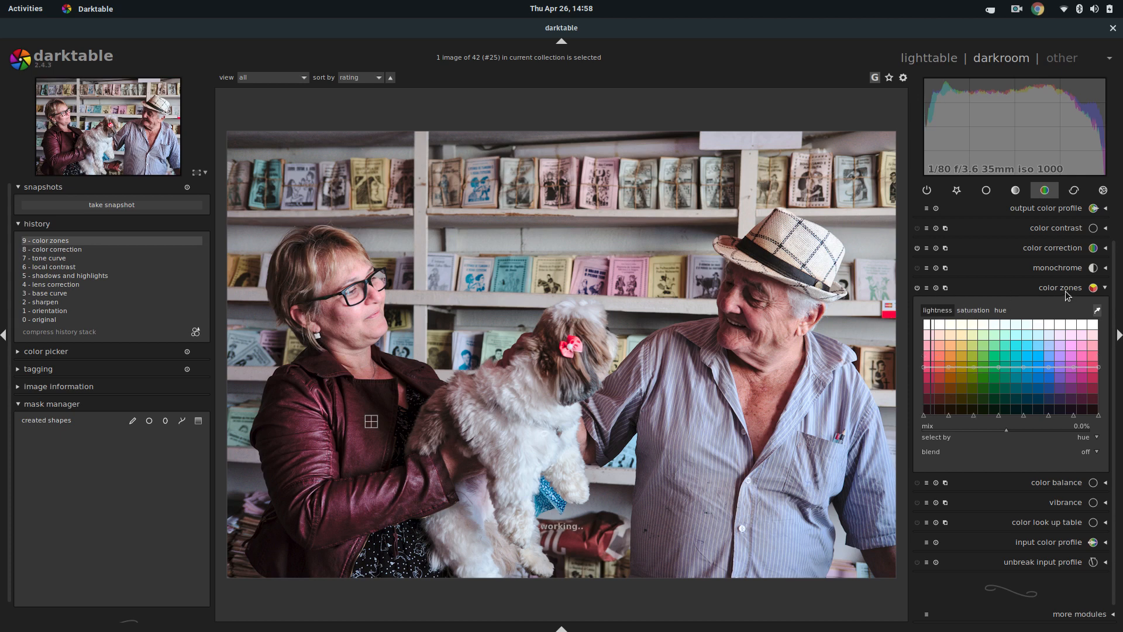
click(917, 288)
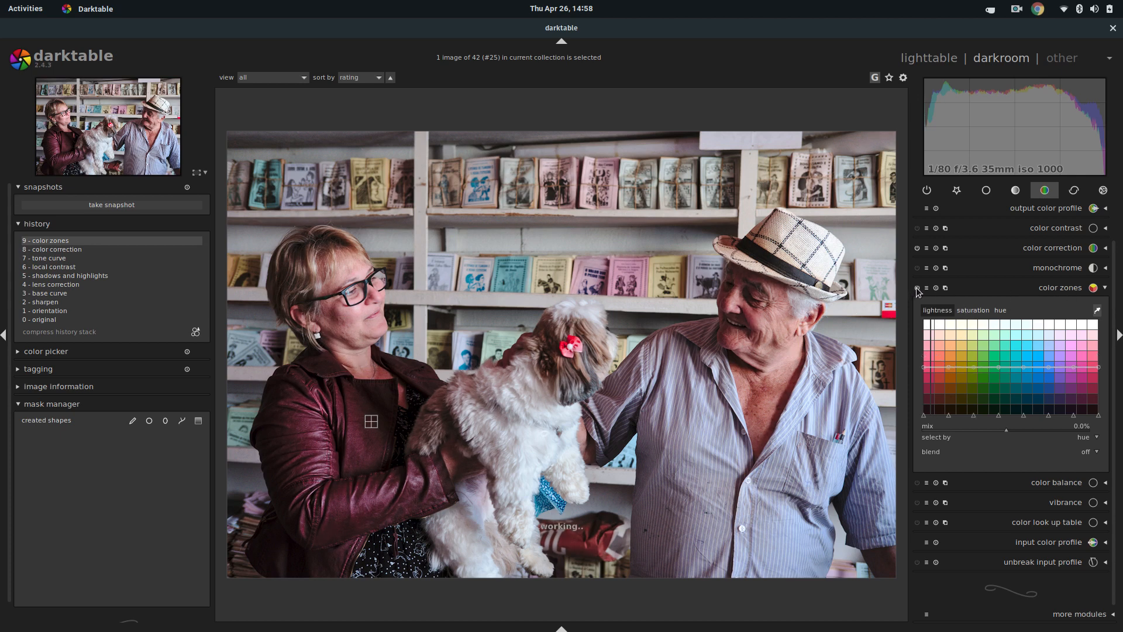
click(75, 250)
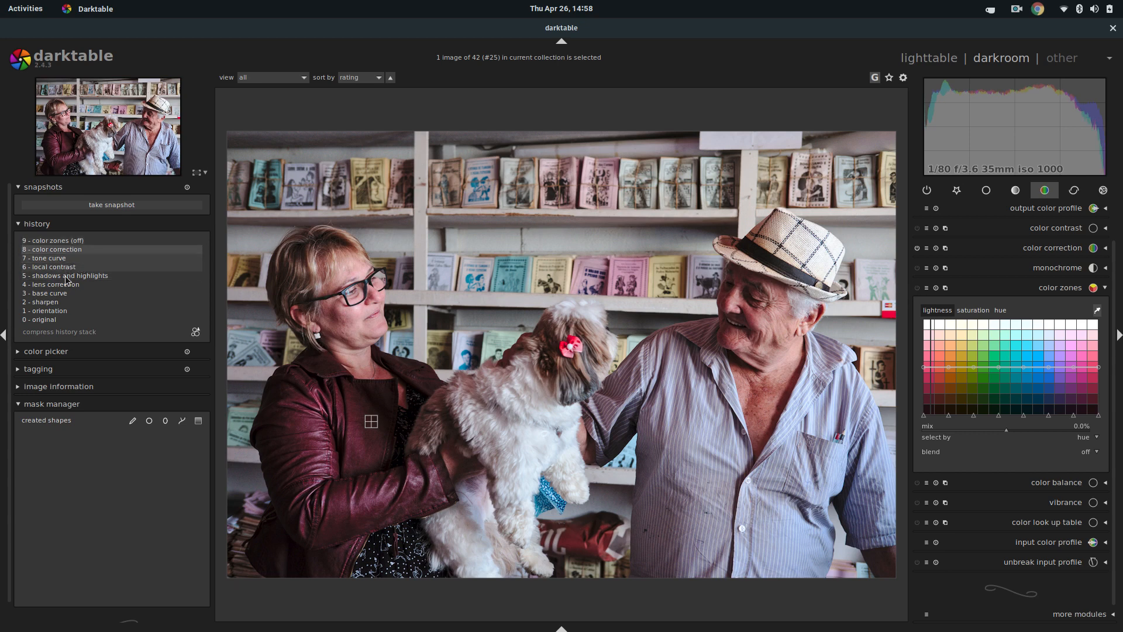
click(60, 331)
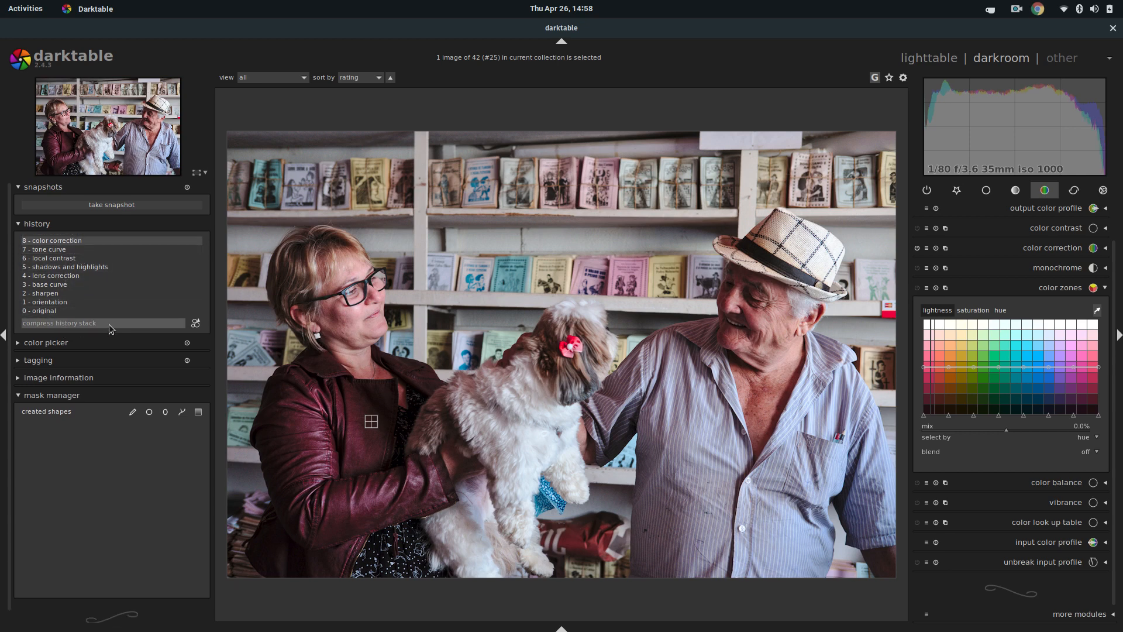
Open the color balance module and set the lift factor to -0.040
click(1060, 288)
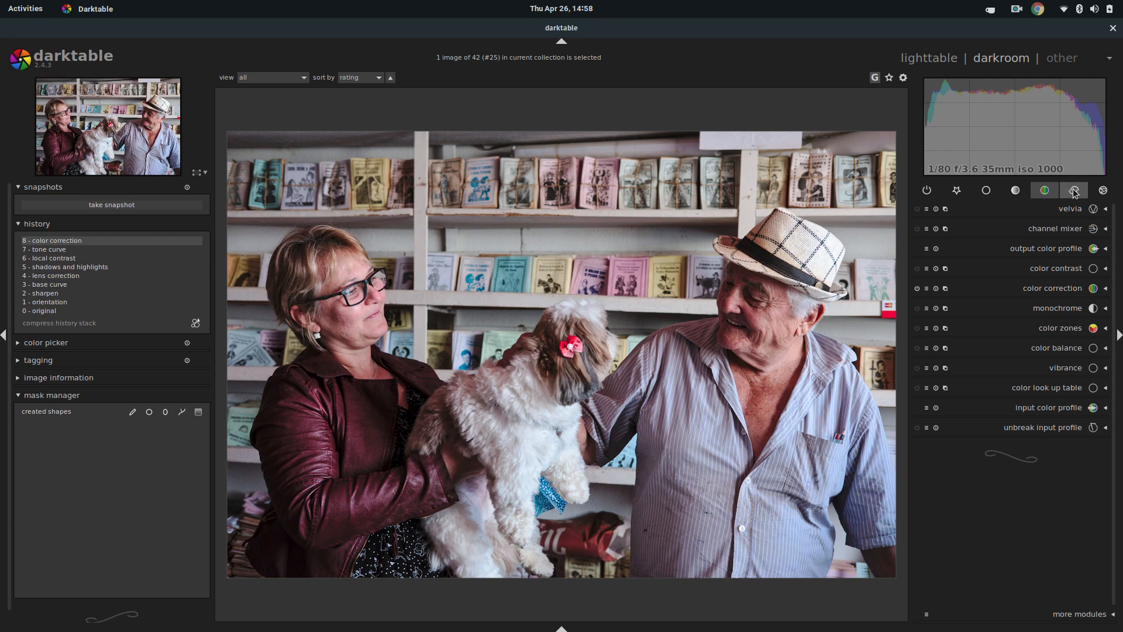
click(1061, 349)
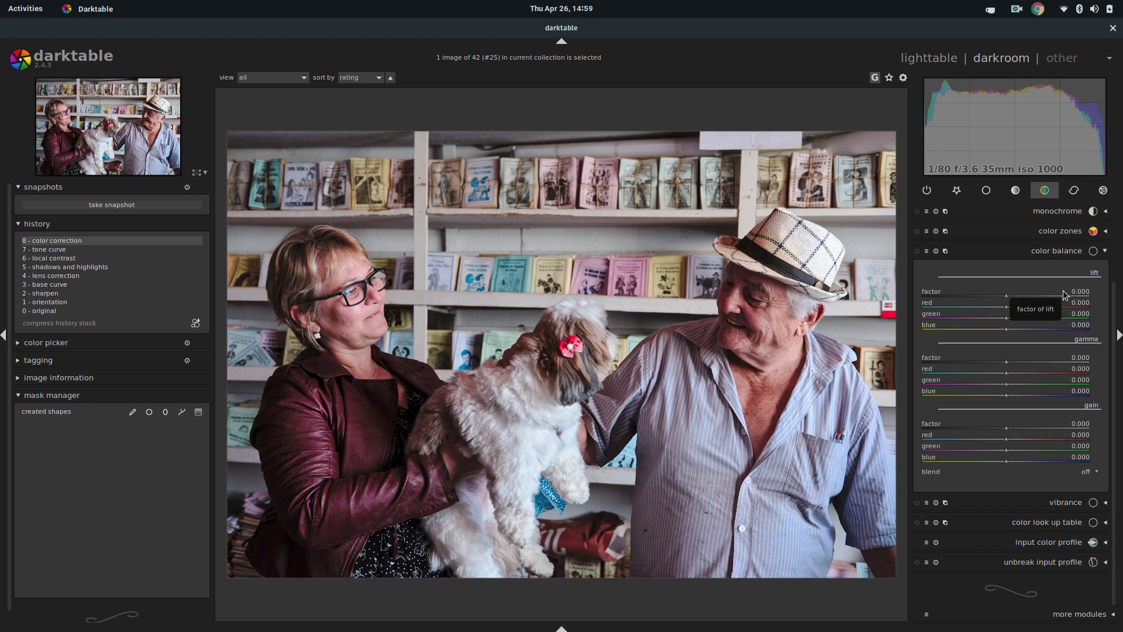
right_click(1081, 294)
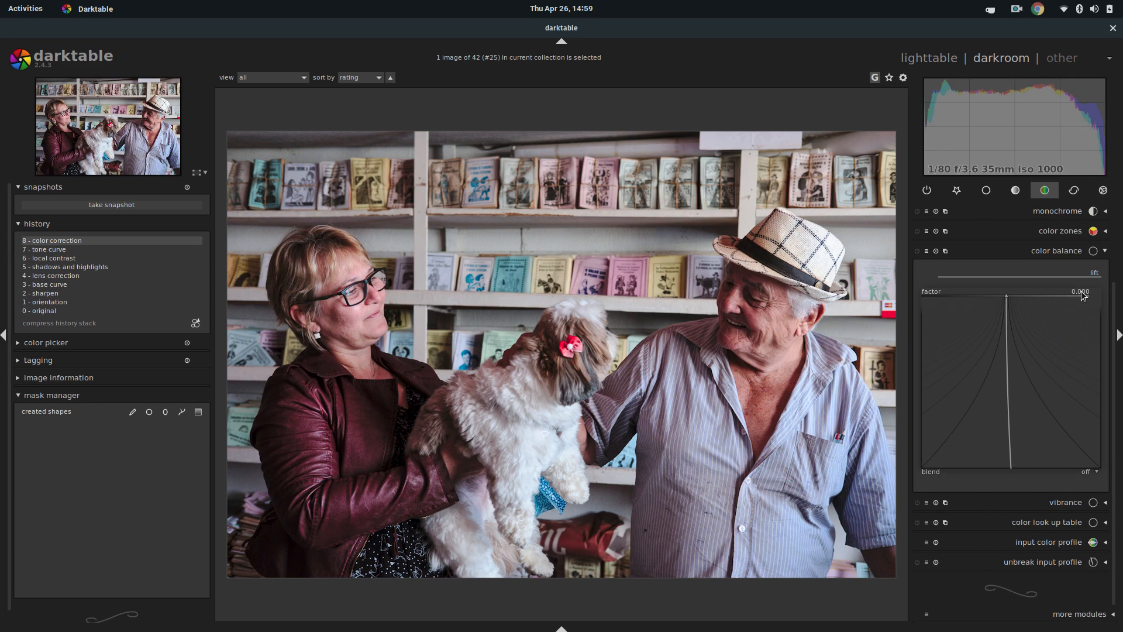
text(-0.040)
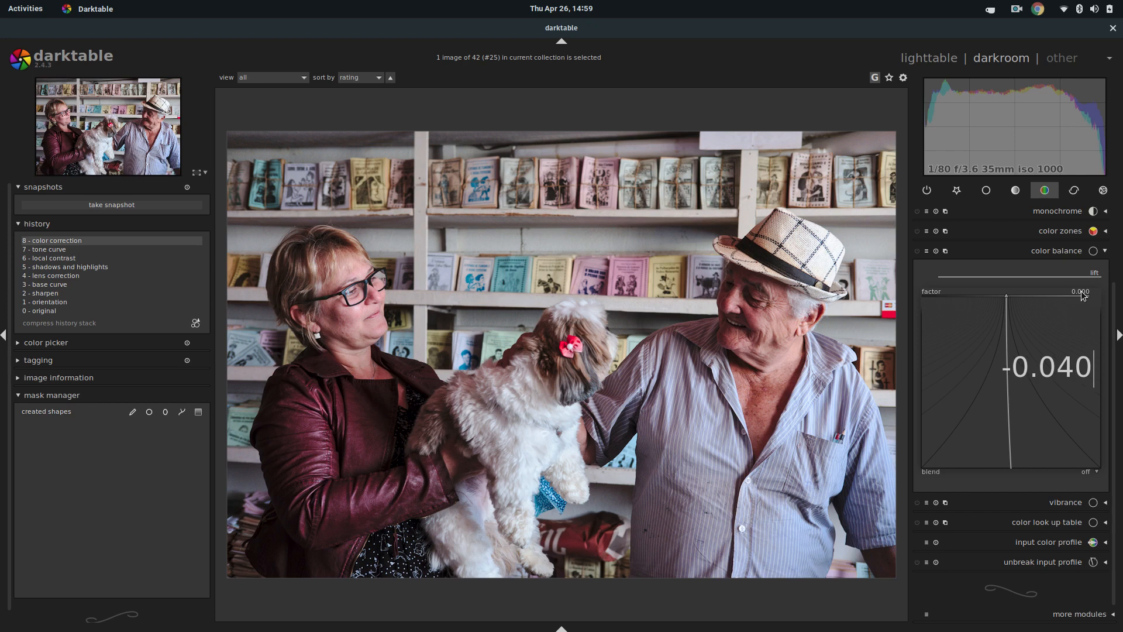
key(Return)
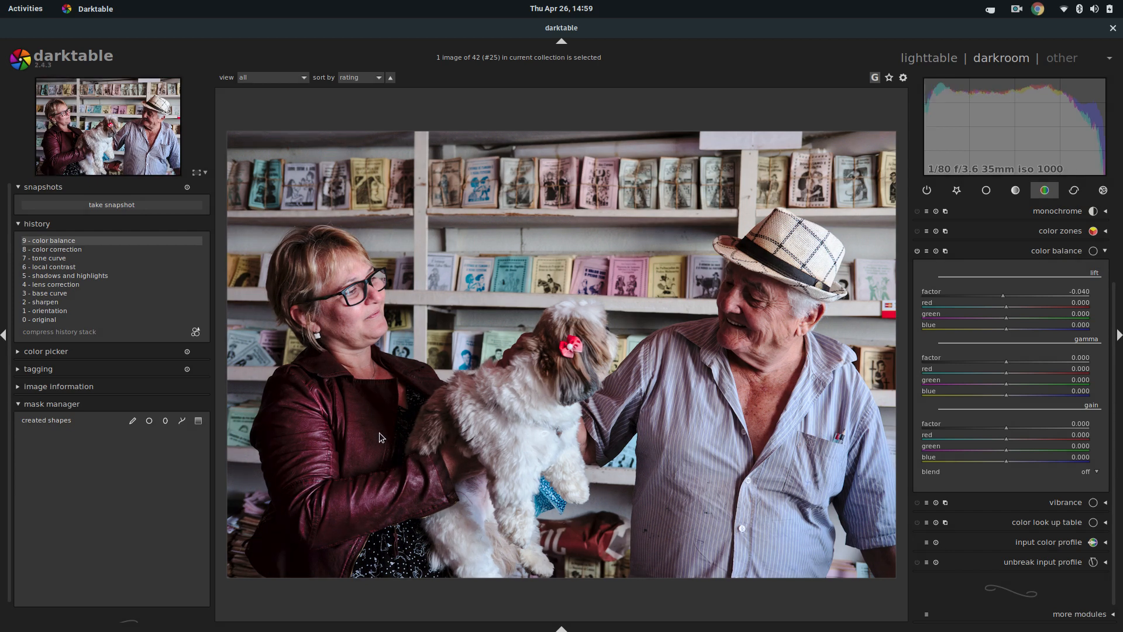
Set the color balance gamma factor and gain factor both to 0.040
right_click(1079, 357)
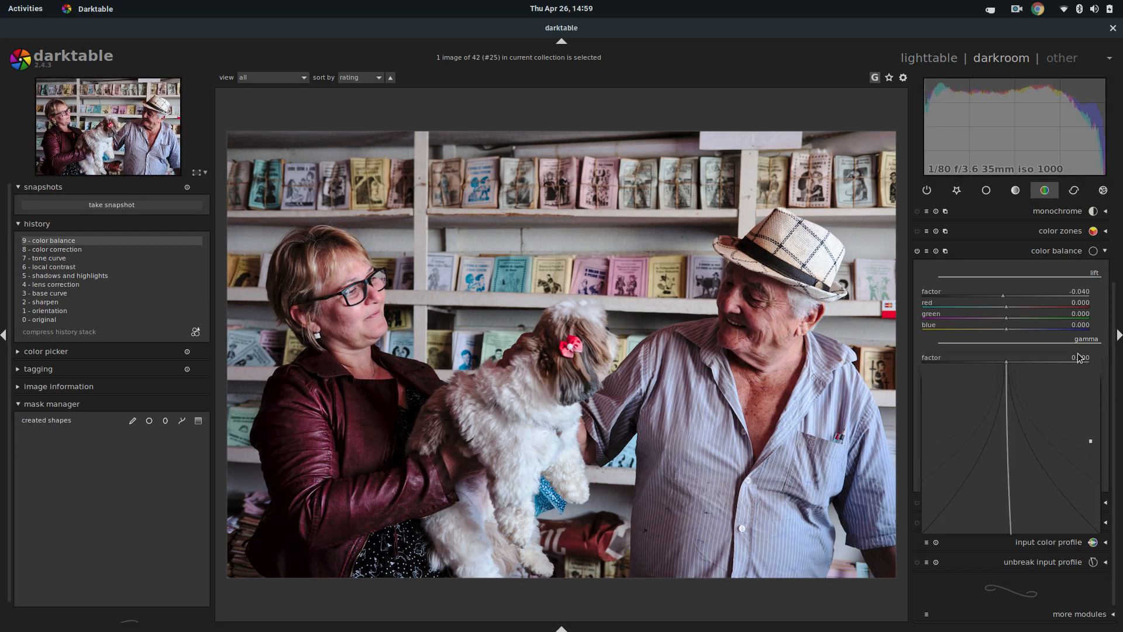
text(.040)
key(Return)
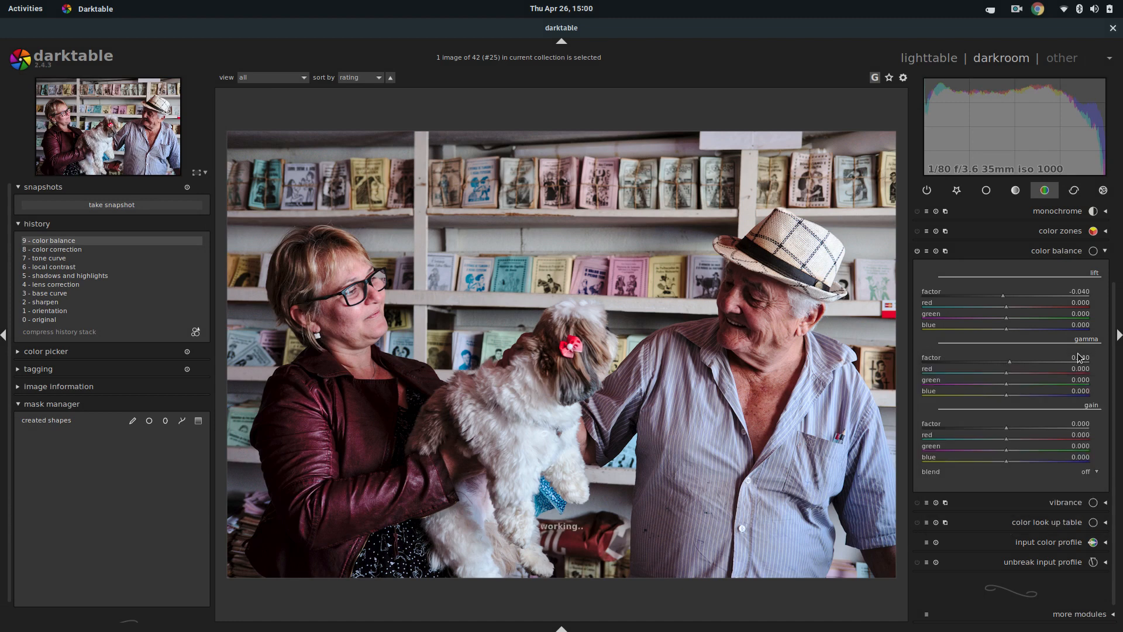
right_click(1083, 424)
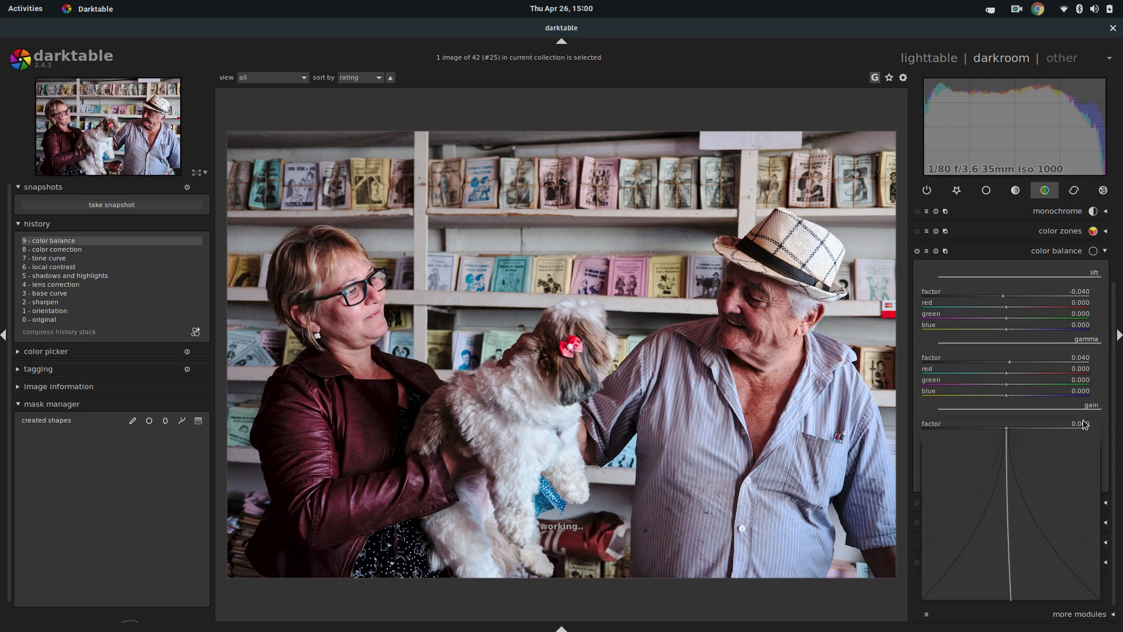
text(.04)
key(Return)
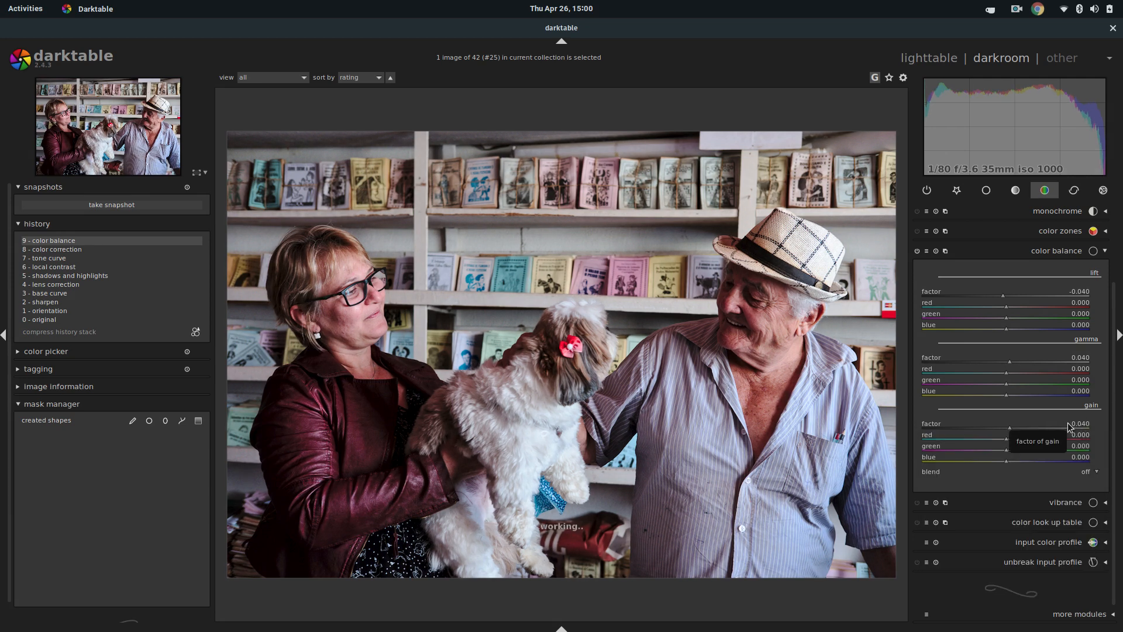
click(1061, 251)
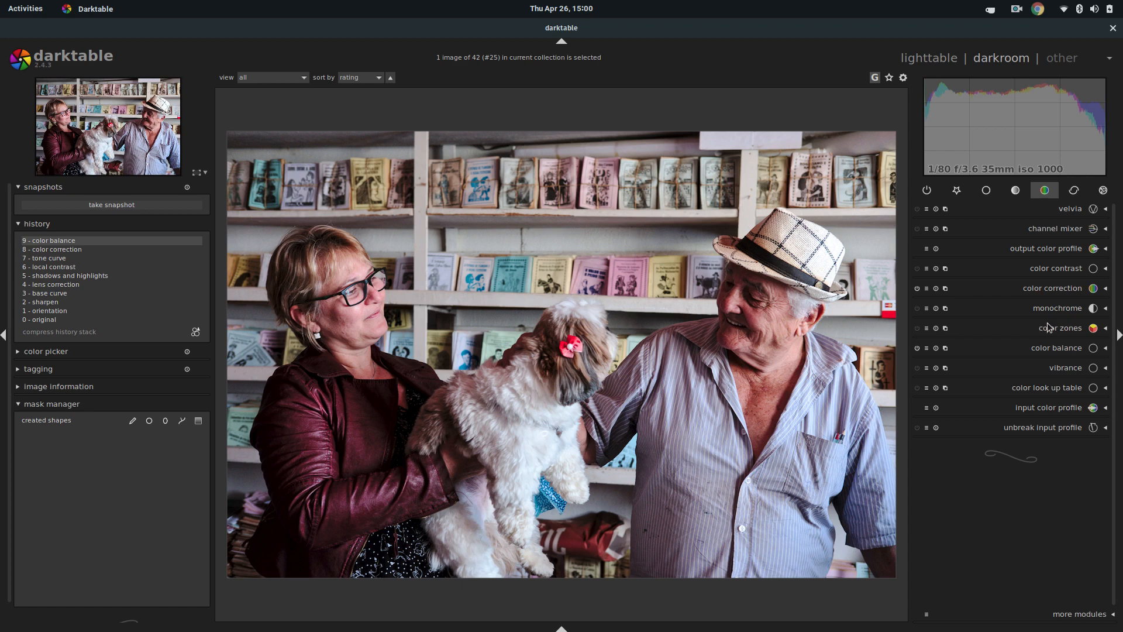
click(1067, 352)
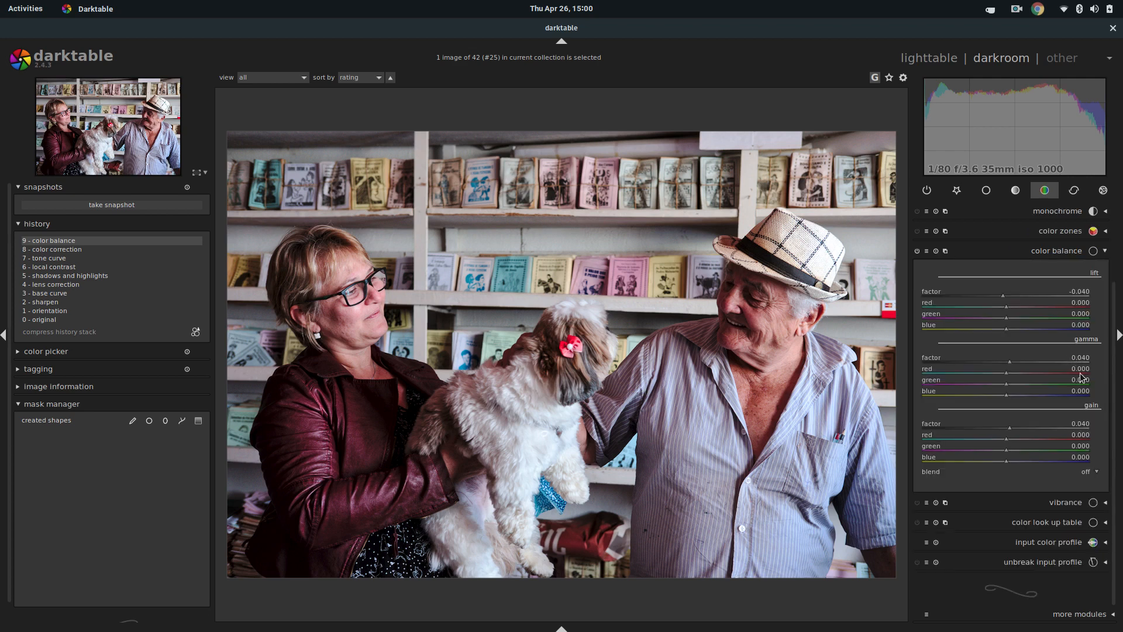
Set the color balance gamma factor to 0.050
right_click(1083, 358)
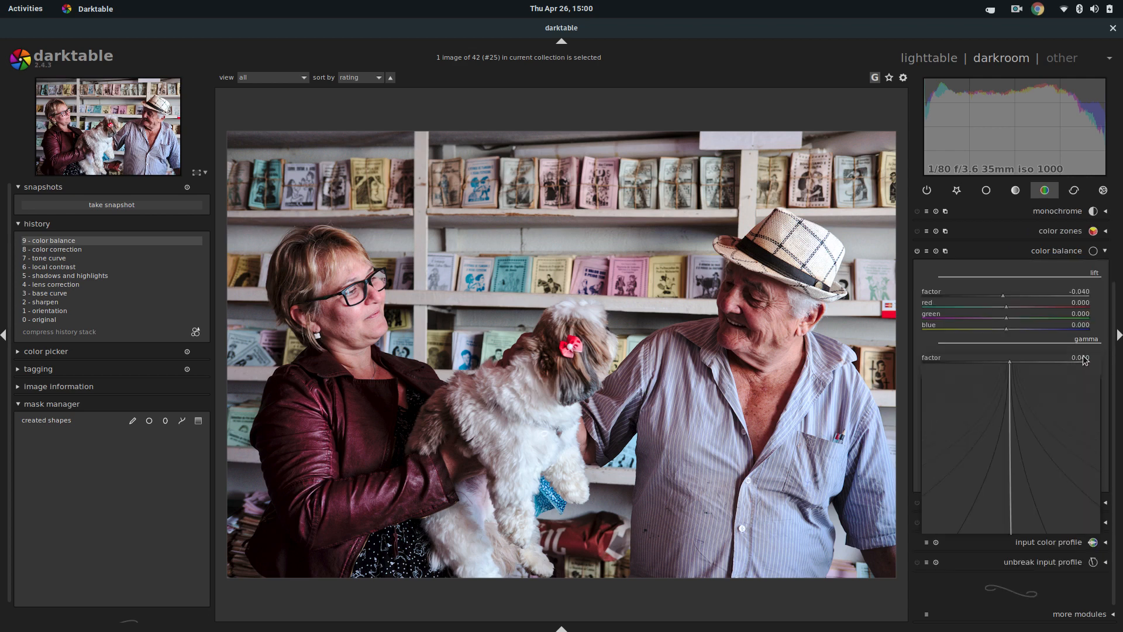
text(.05)
key(Return)
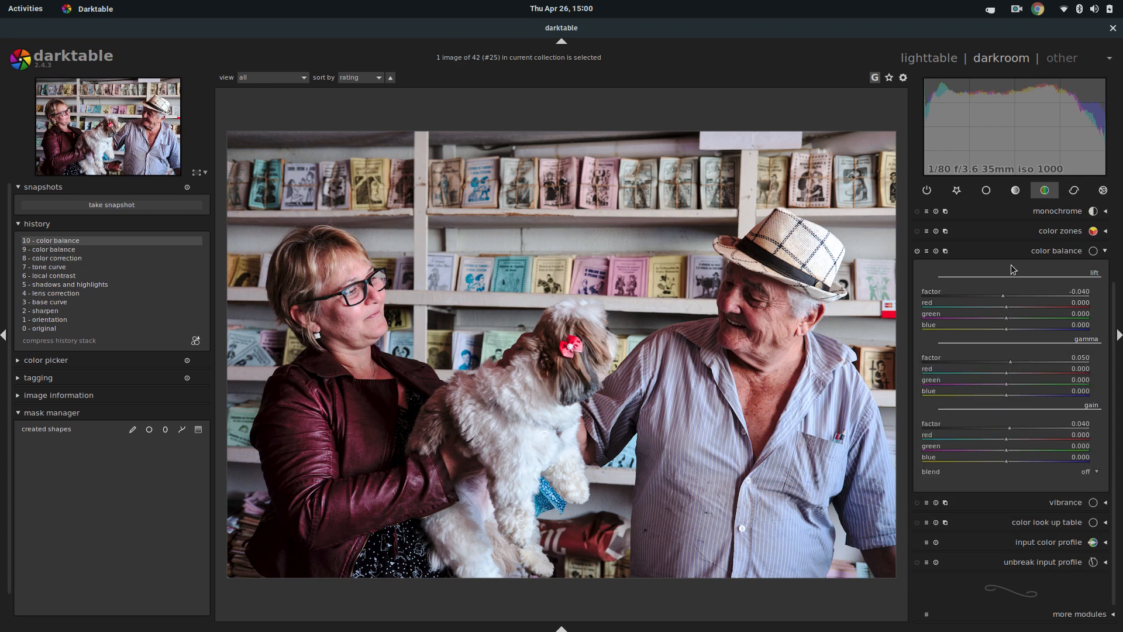
Open the raw denoise module among the correction modules and set its noise threshold to 0.004
click(1042, 250)
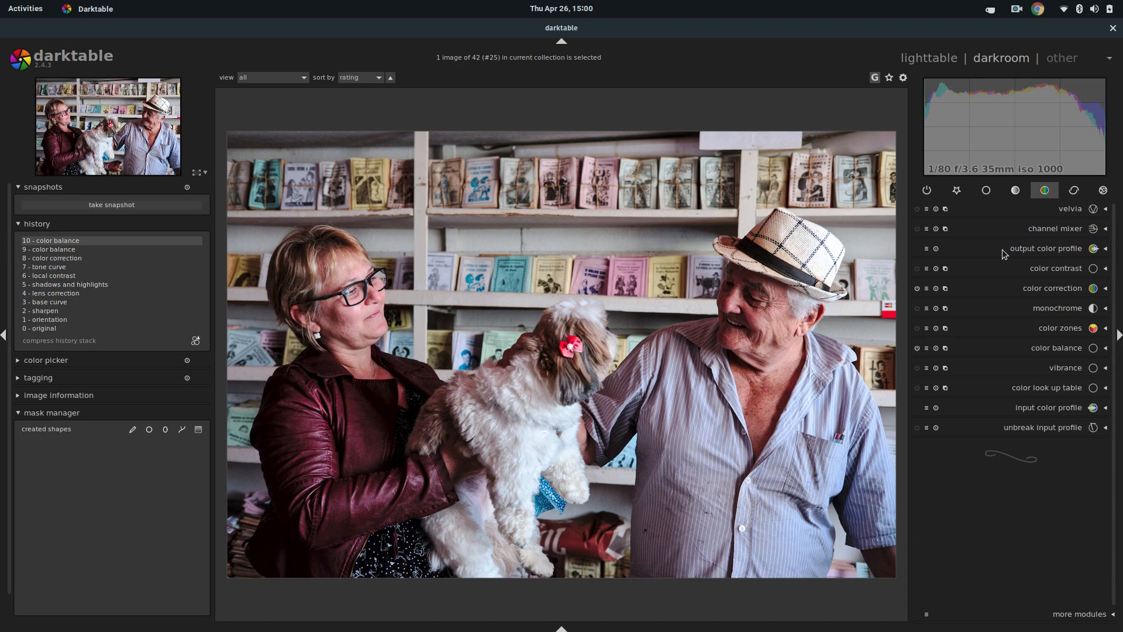
click(1075, 193)
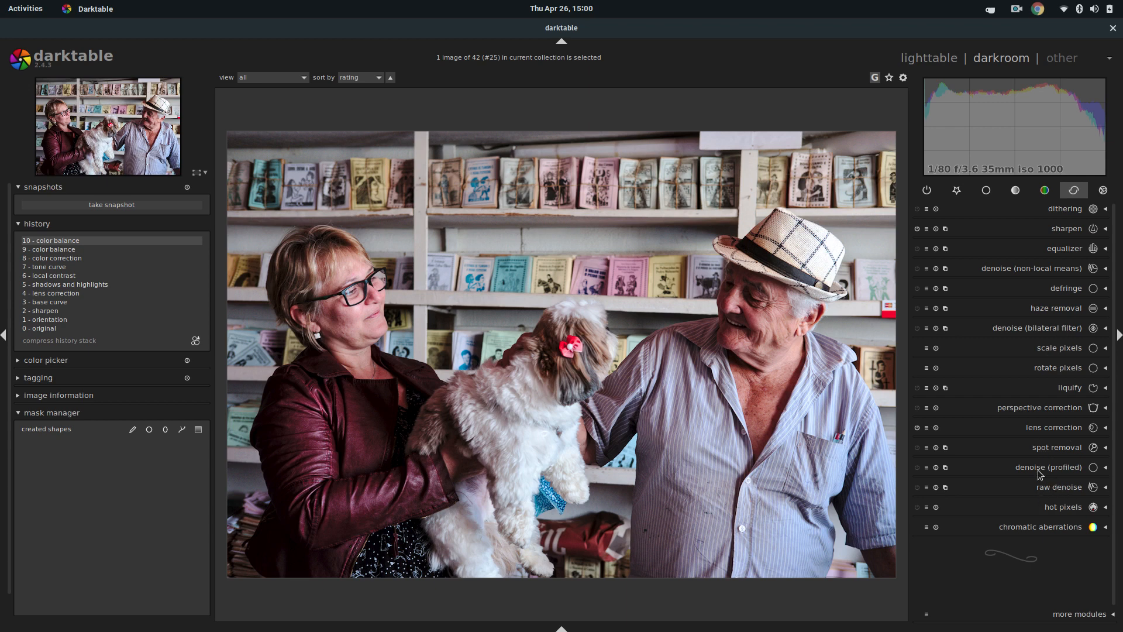
click(1058, 487)
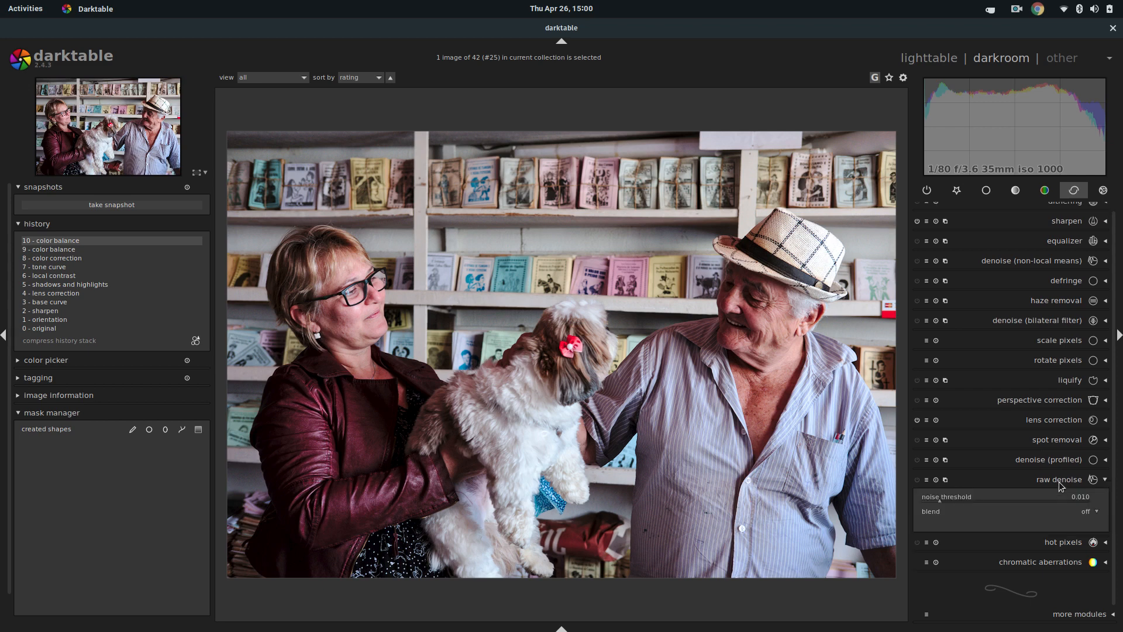
right_click(1084, 500)
text(.)
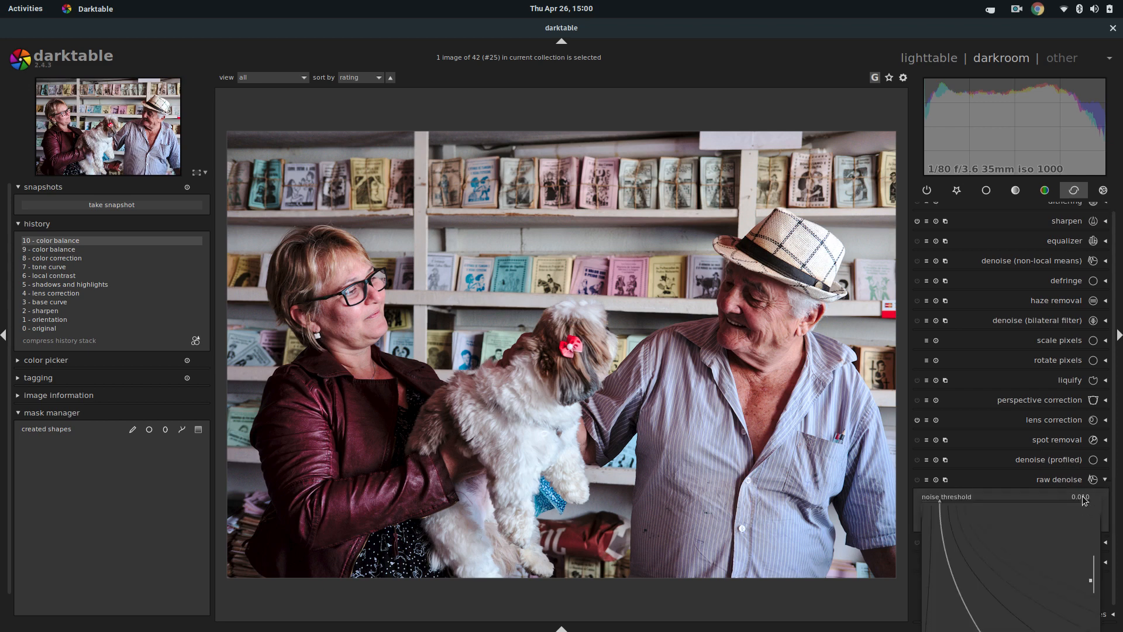
text(004)
key(Return)
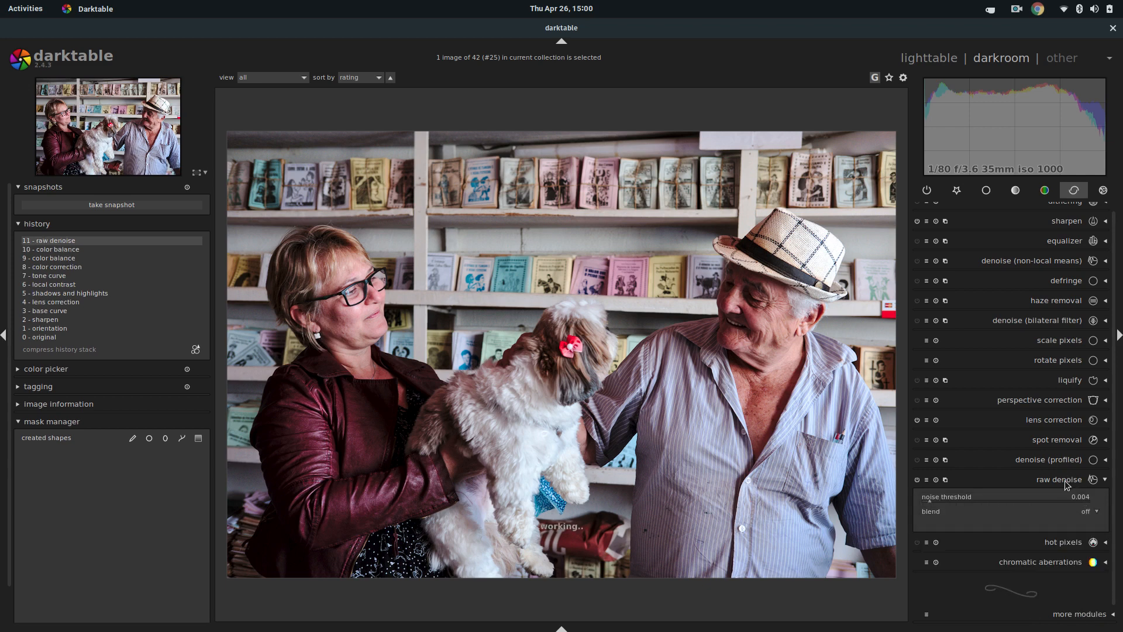
click(1066, 485)
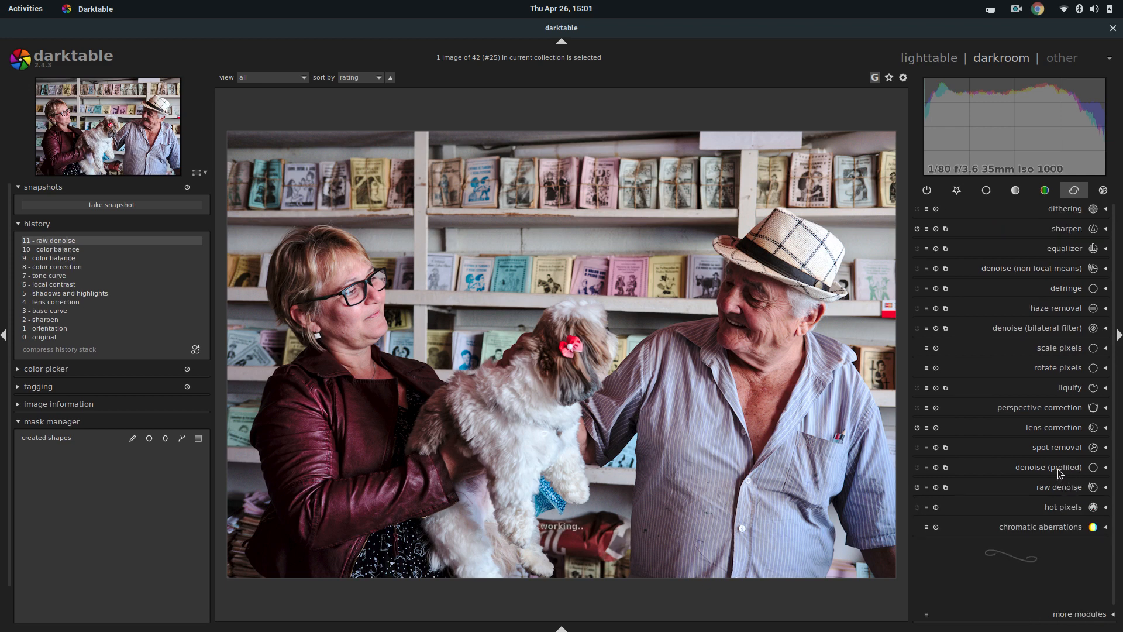
Inspect the denoise (profiled) module settings
click(1059, 473)
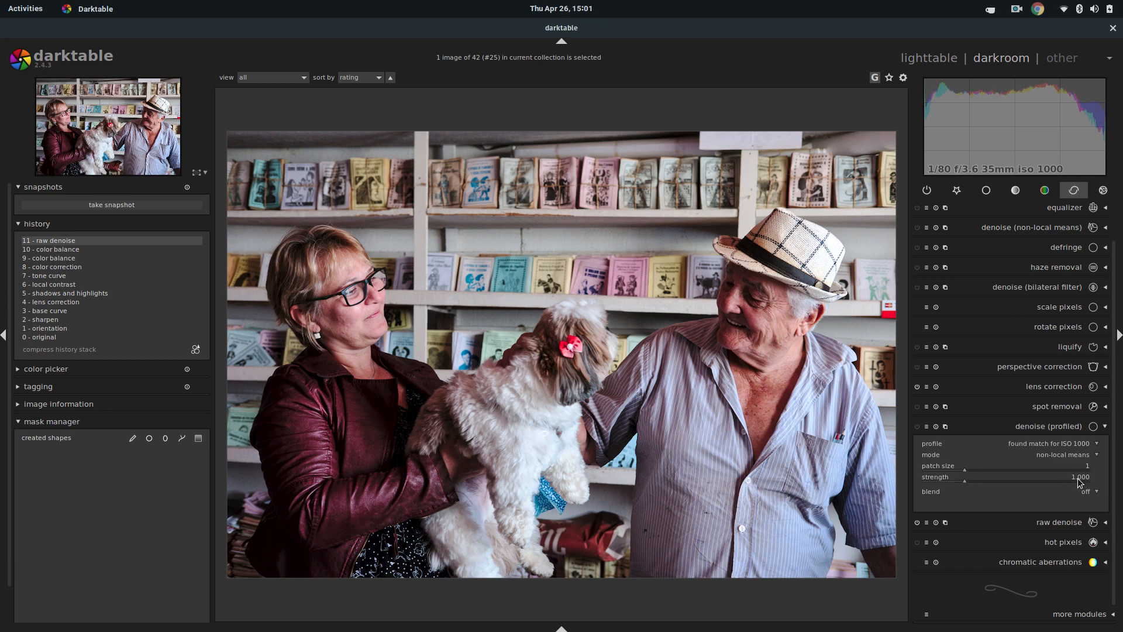
click(1055, 427)
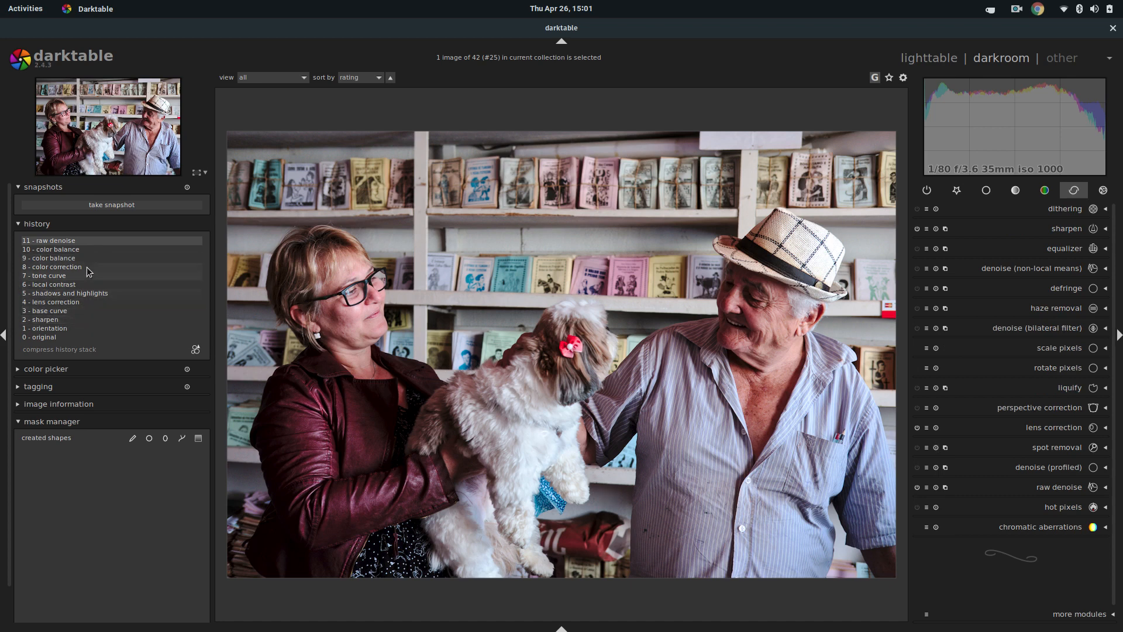
Take snapshots of the edit at the lens correction and raw denoise history stages
click(73, 303)
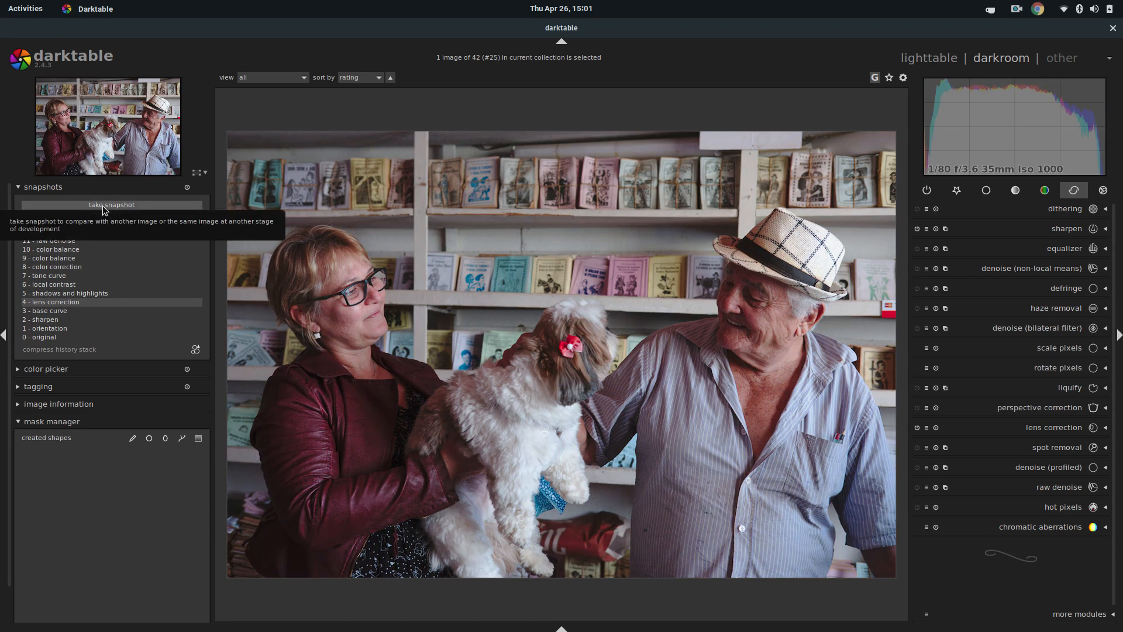
click(103, 206)
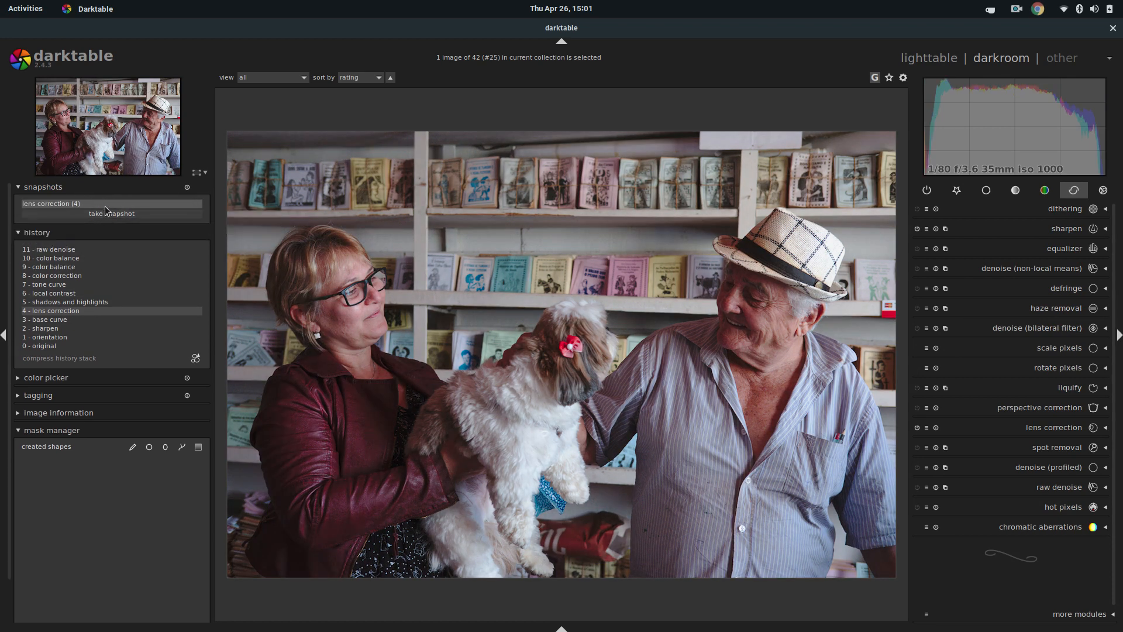
click(68, 250)
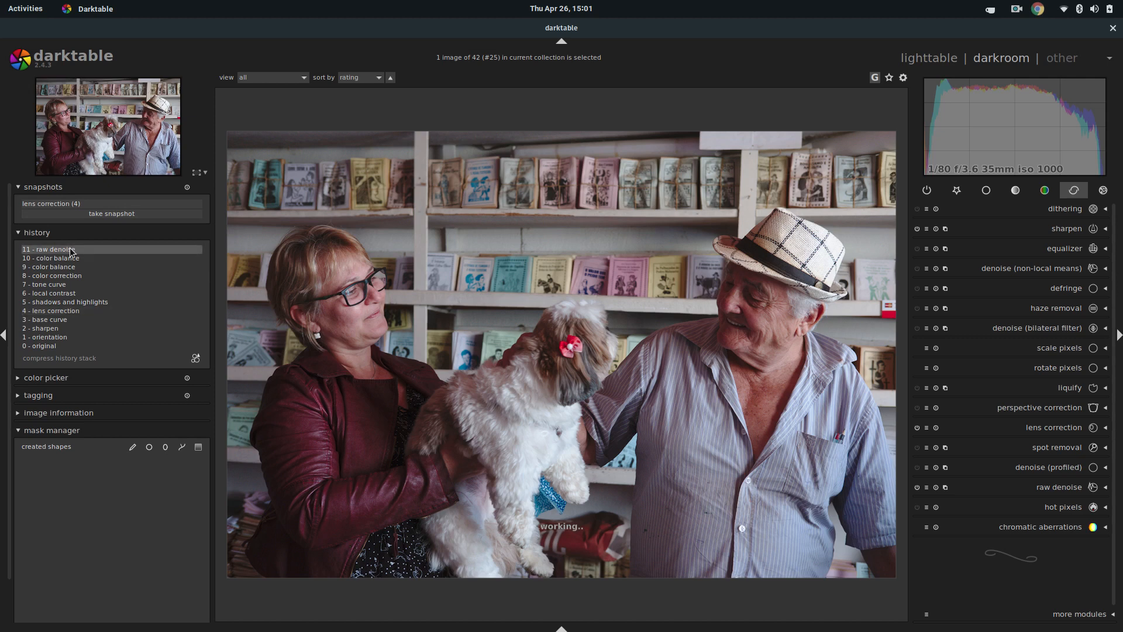
click(107, 213)
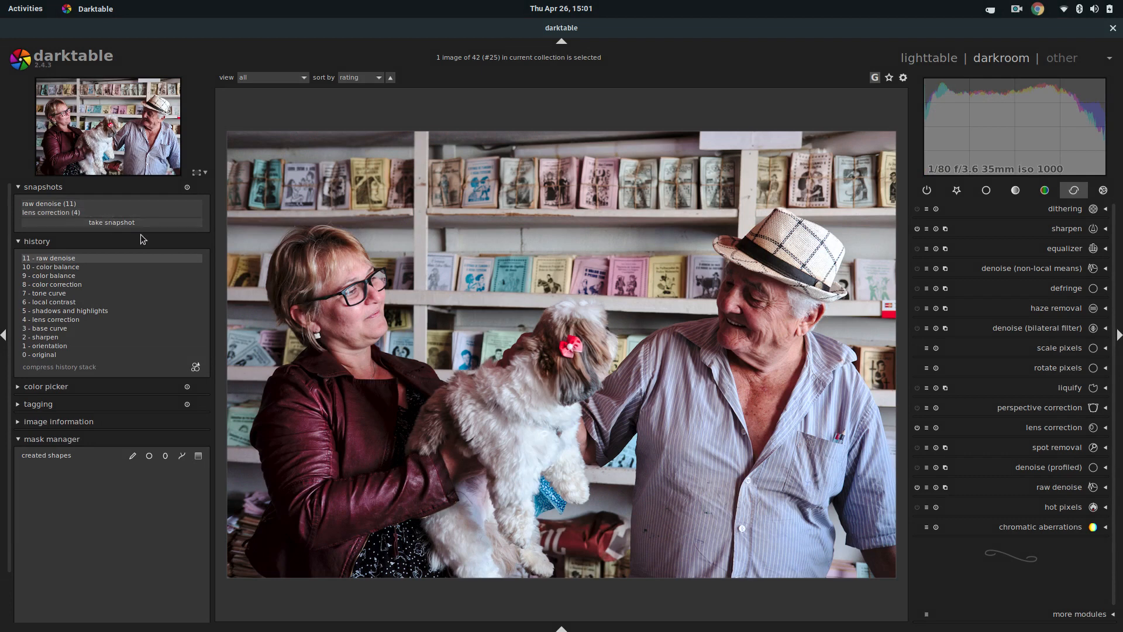
Compare the lens correction snapshot against the current edit in split view, moving the divider
click(79, 211)
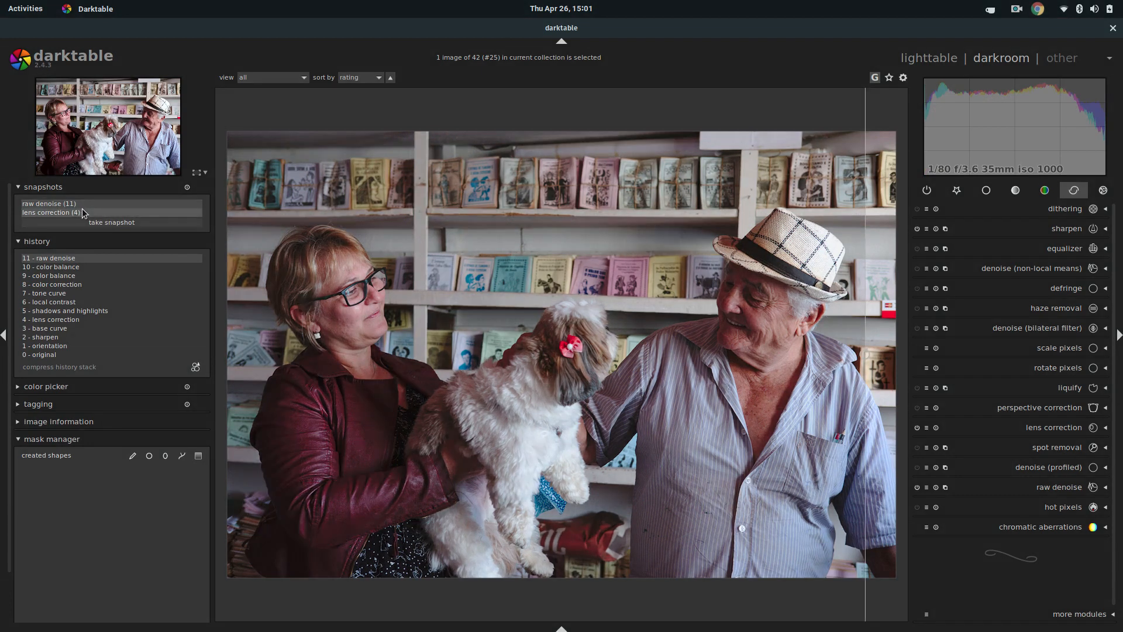
click(864, 356)
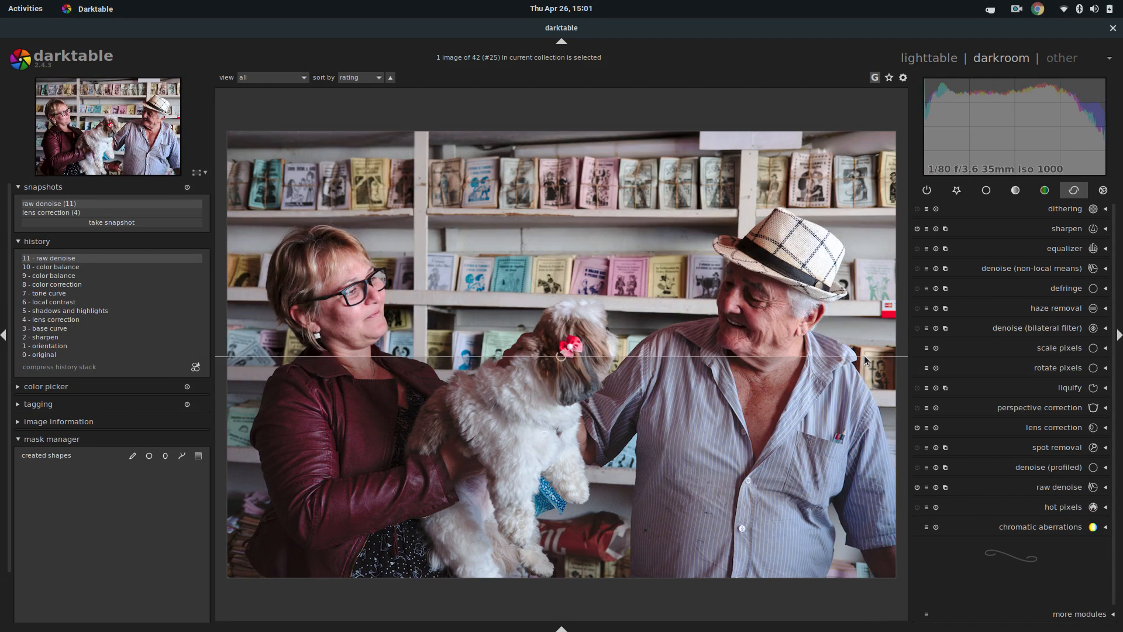
click(560, 356)
drag(560, 381, 591, 345)
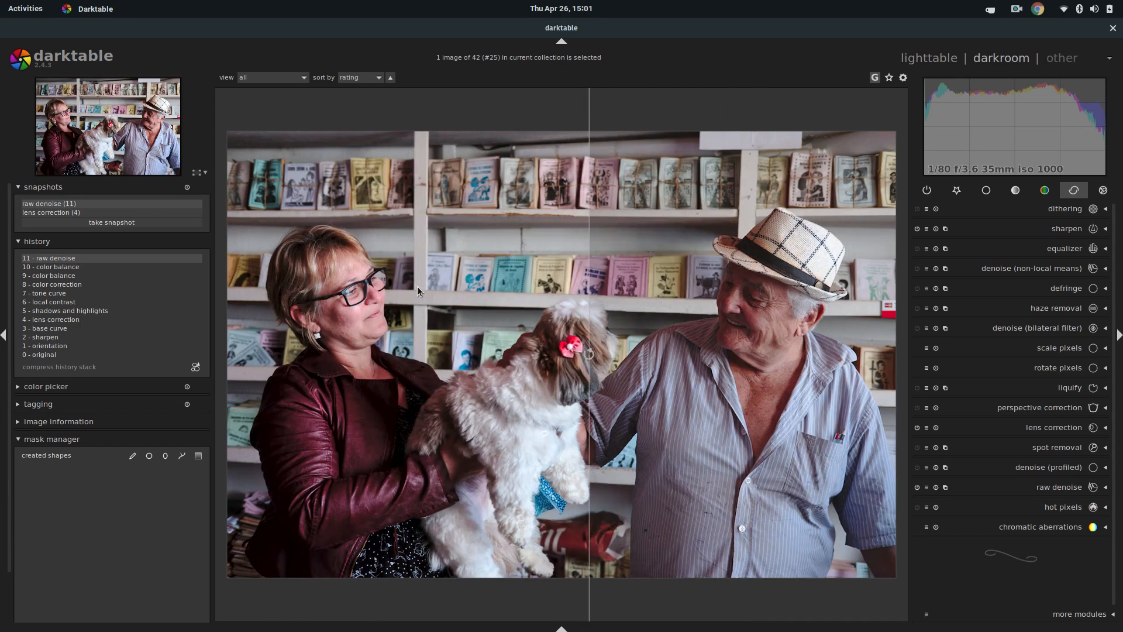
click(187, 187)
click(47, 188)
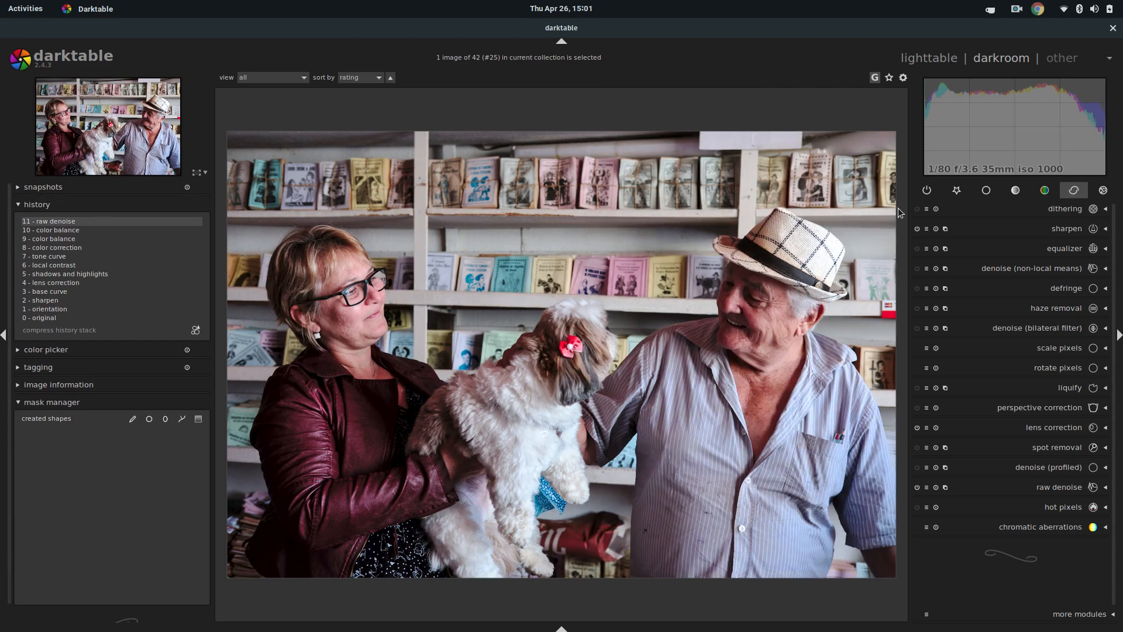
Set the tone curve's scale chroma option to manual
click(1011, 193)
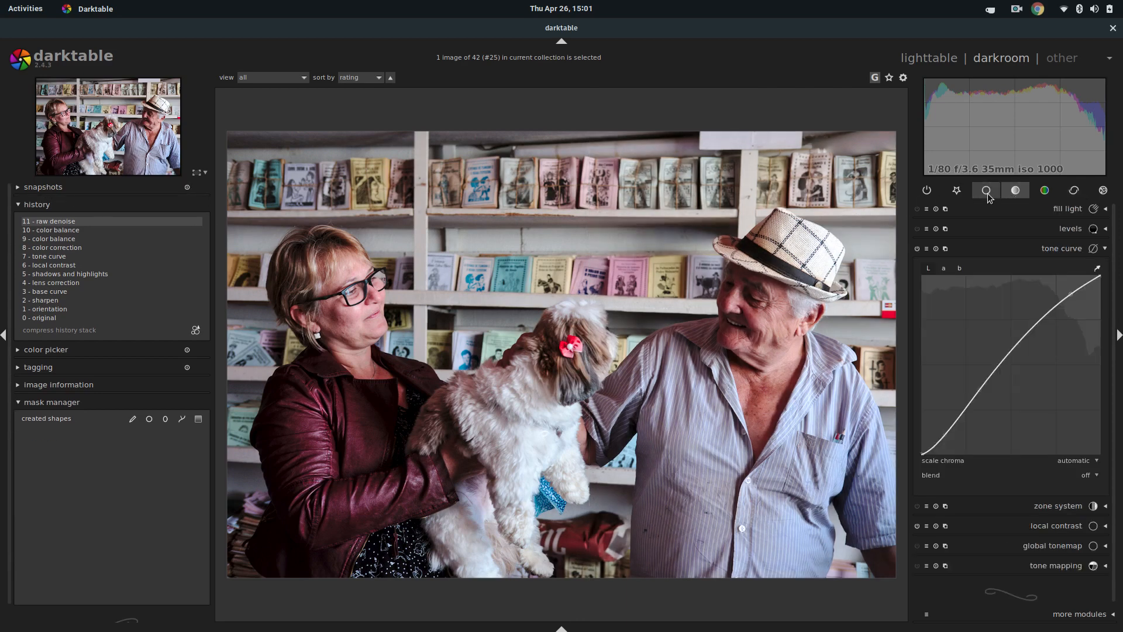
click(1080, 464)
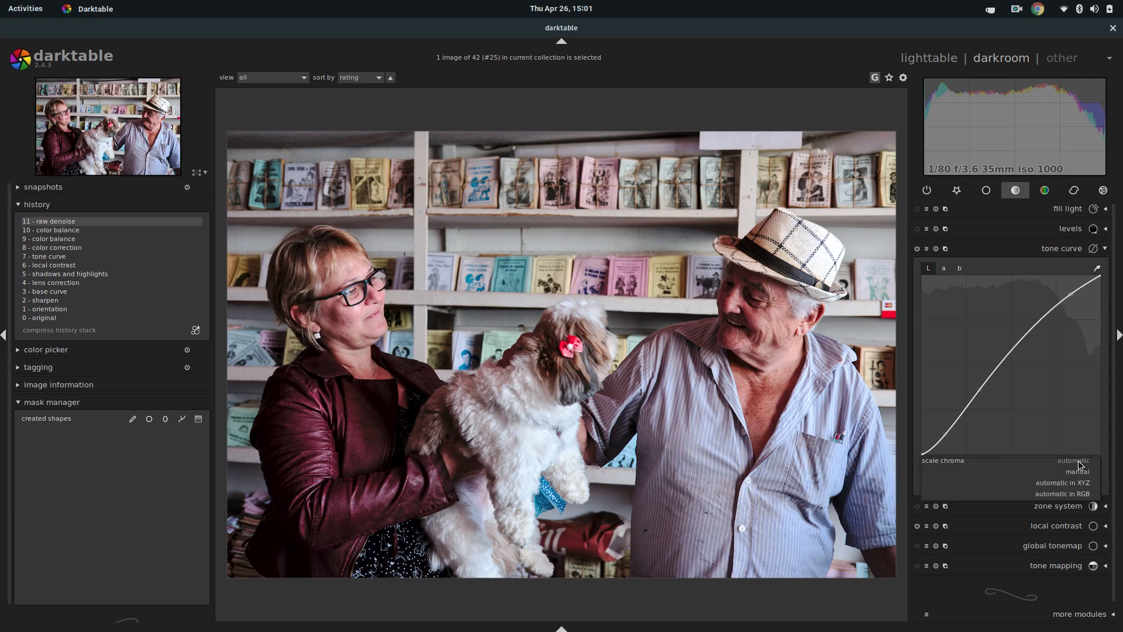
click(1076, 473)
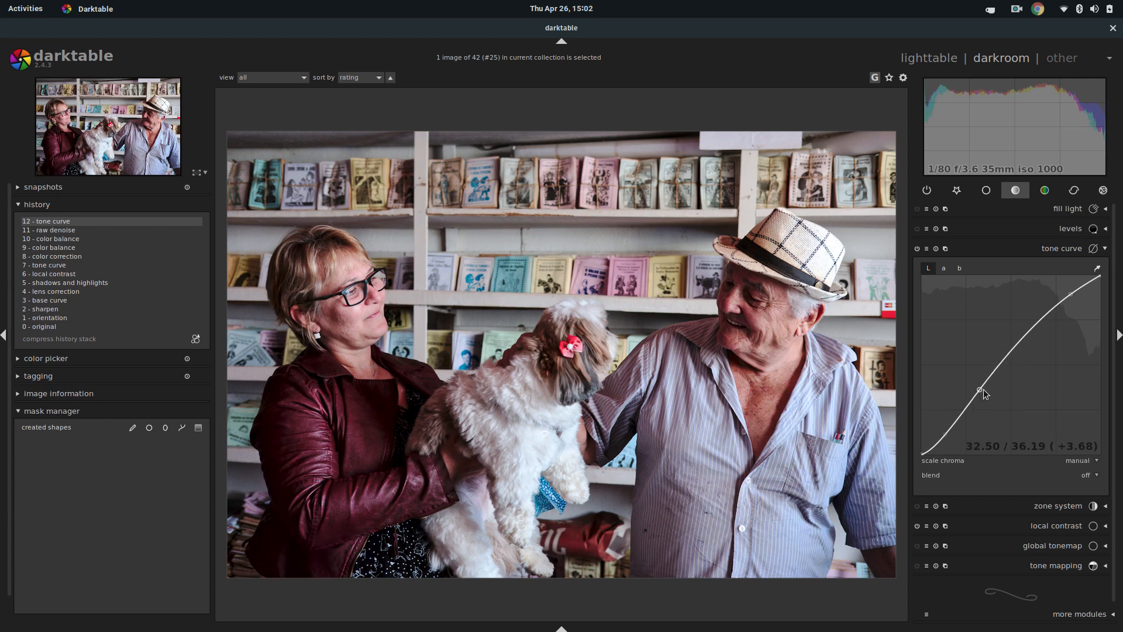
drag(980, 389, 981, 388)
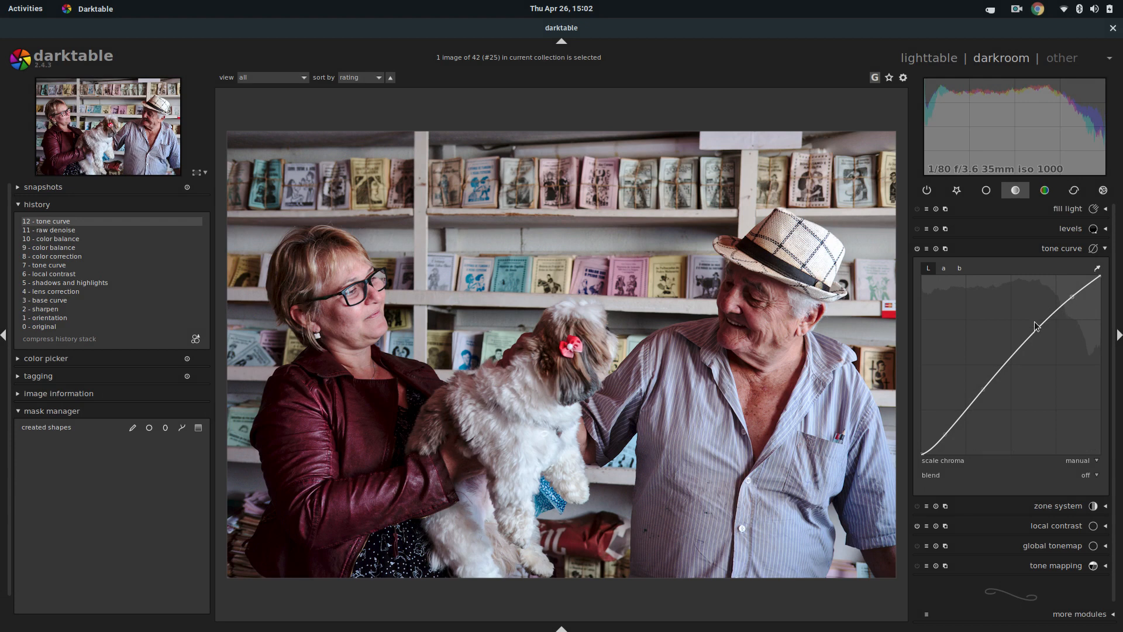
click(1066, 247)
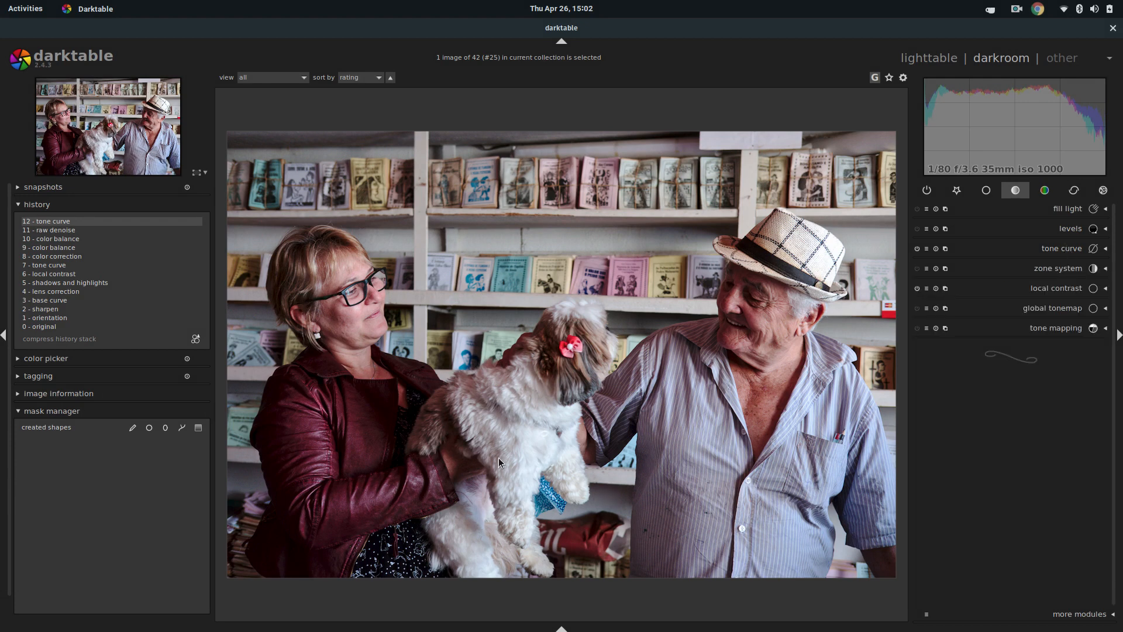
Inspect the vibrance, velvia and color contrast module settings
click(1044, 190)
click(1065, 367)
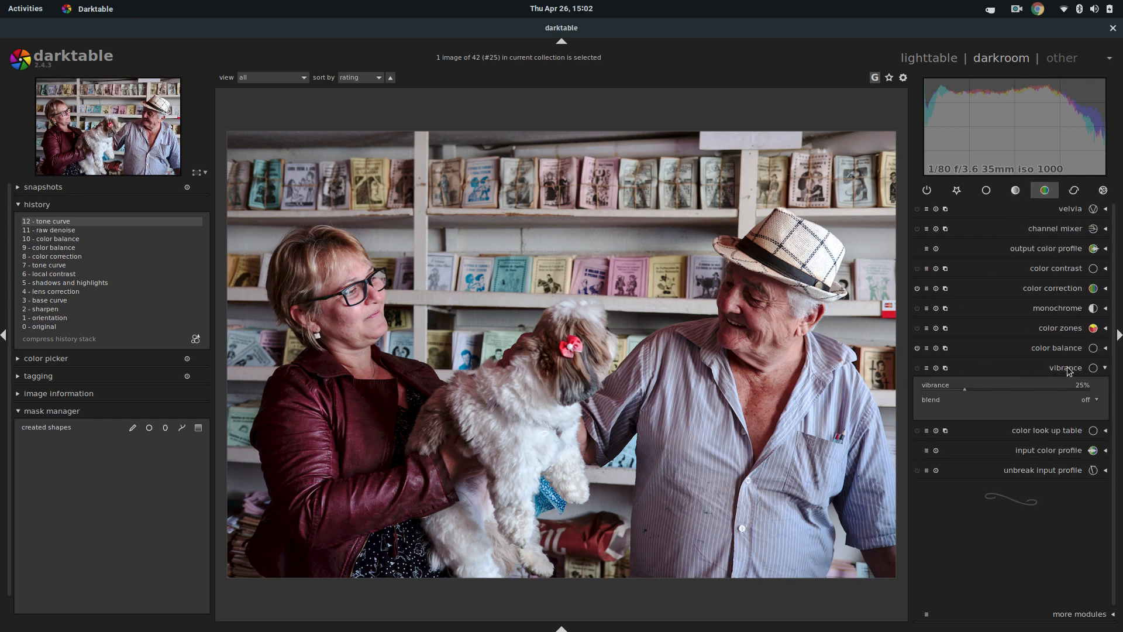
click(1067, 368)
click(1067, 209)
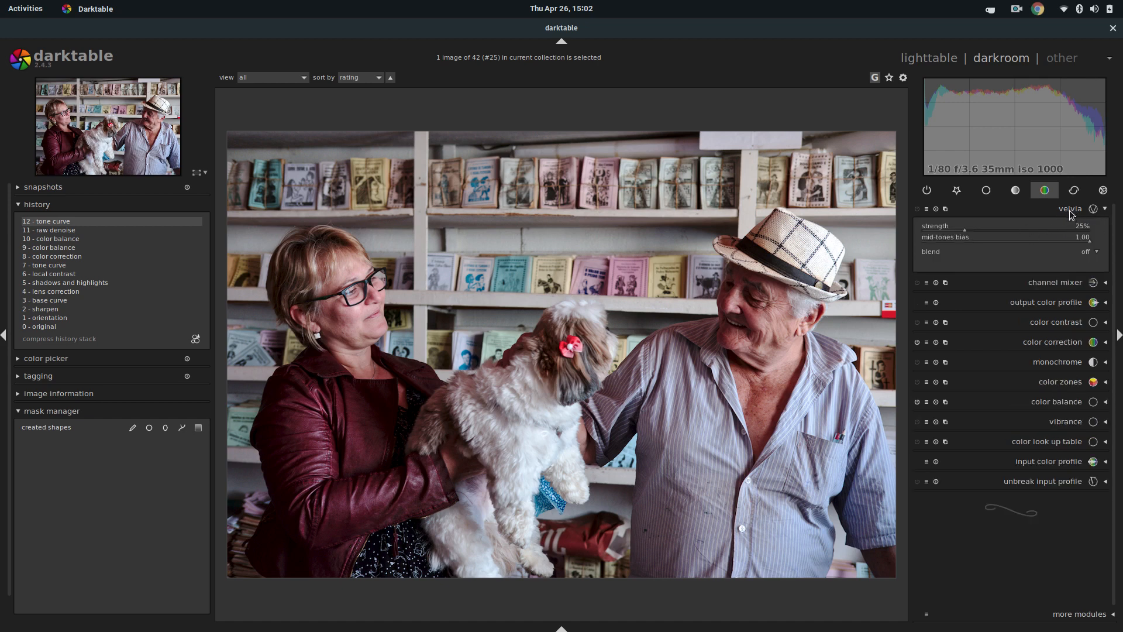
click(1069, 209)
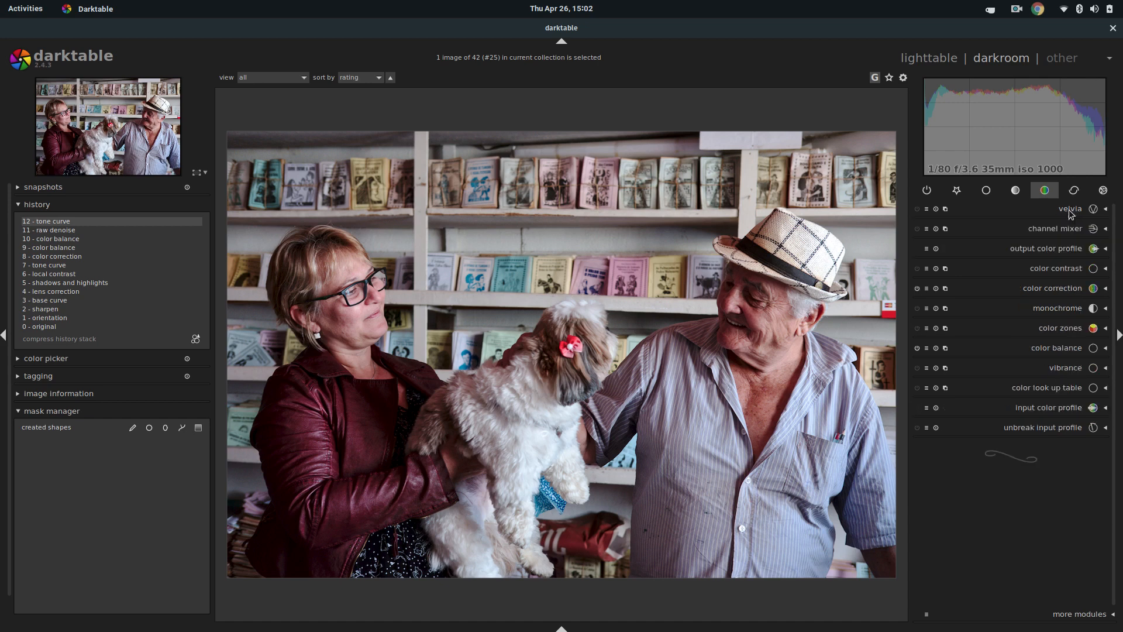
click(1063, 269)
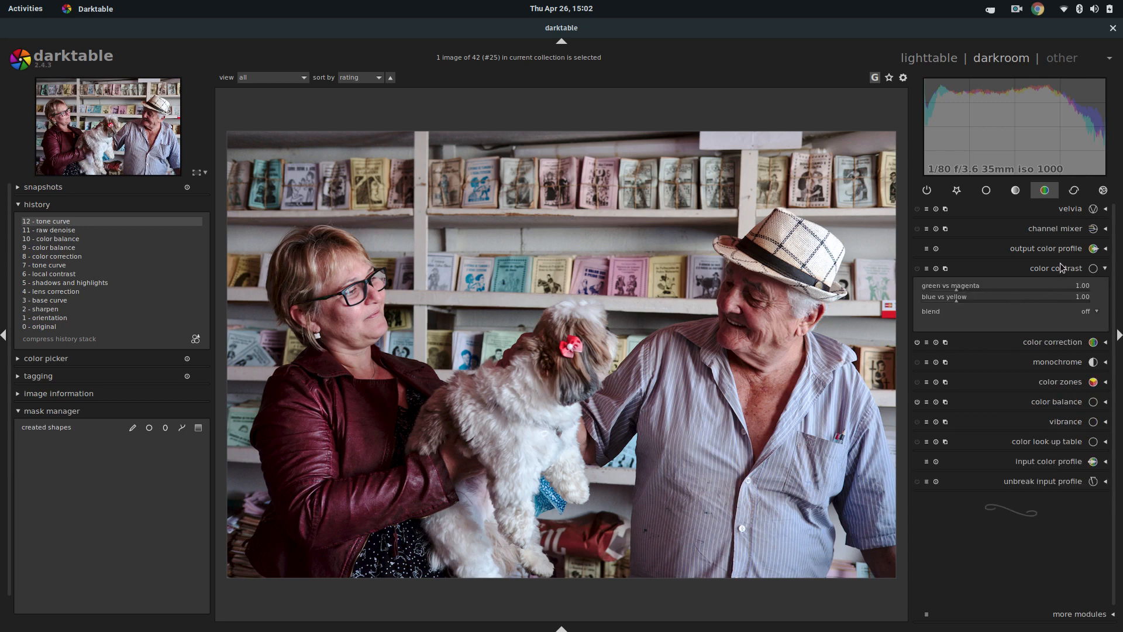
click(1060, 267)
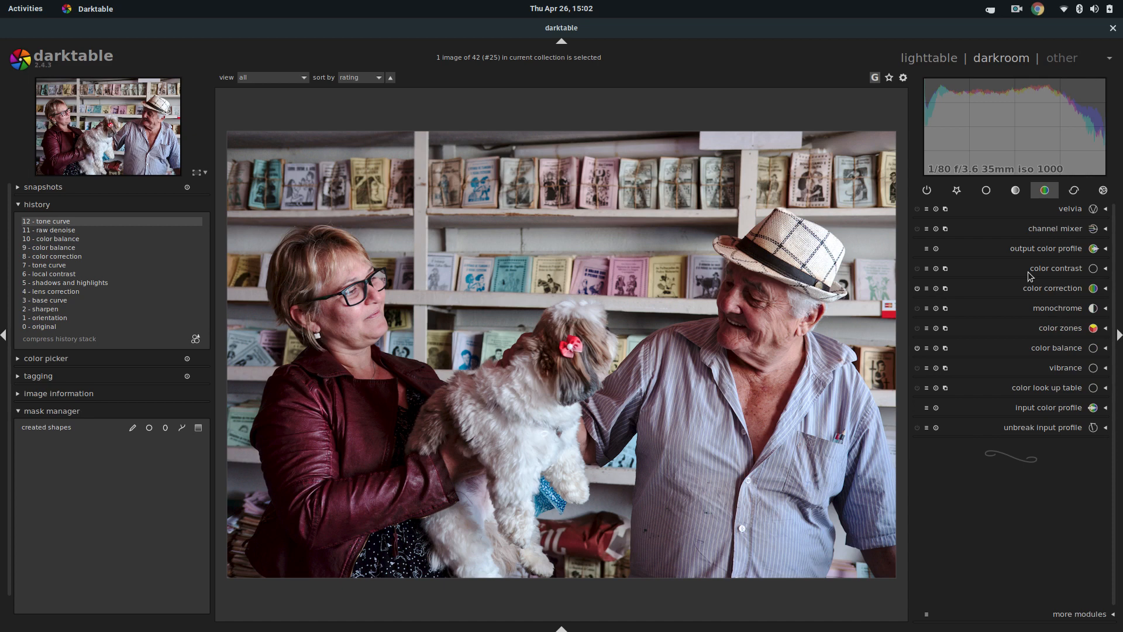
Review the tone curve and color balance module settings
click(1015, 191)
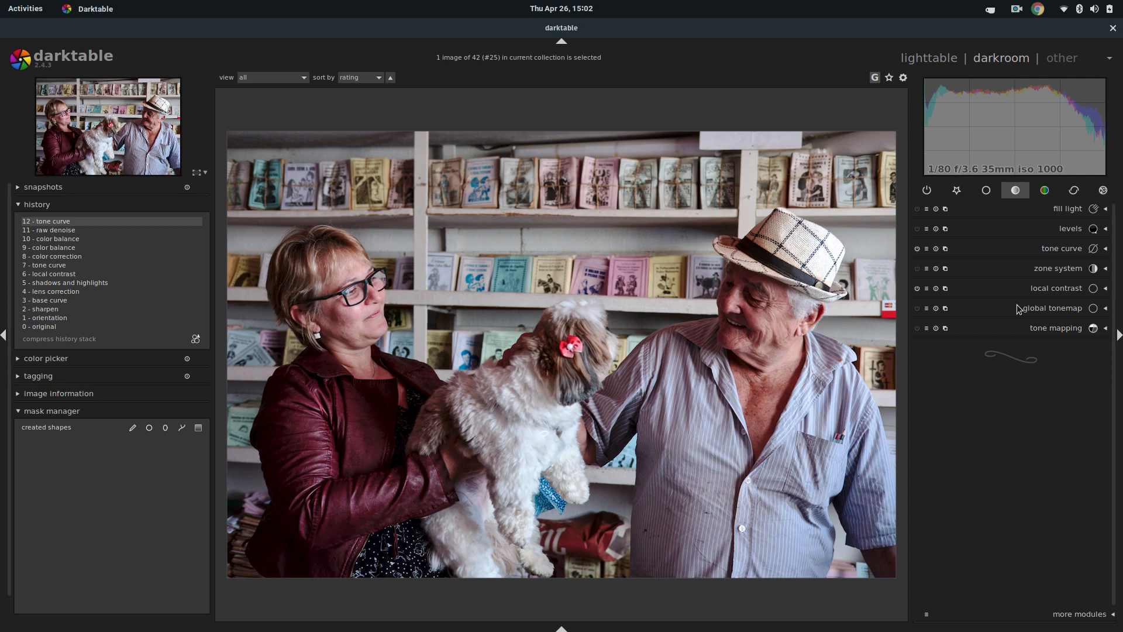
click(1064, 249)
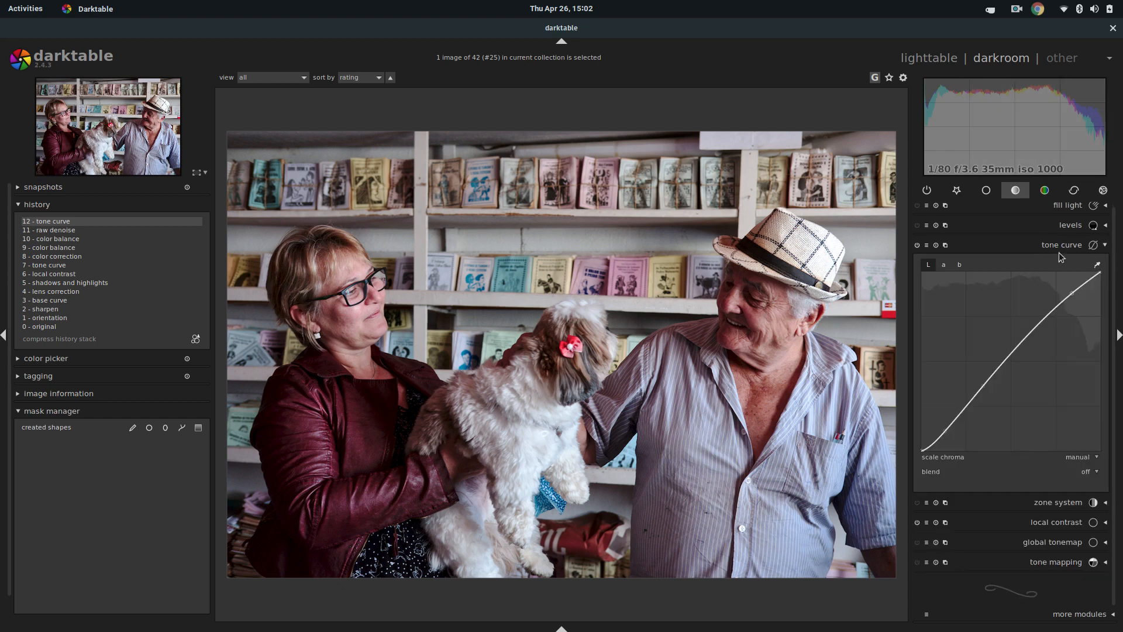
click(1057, 244)
click(1044, 191)
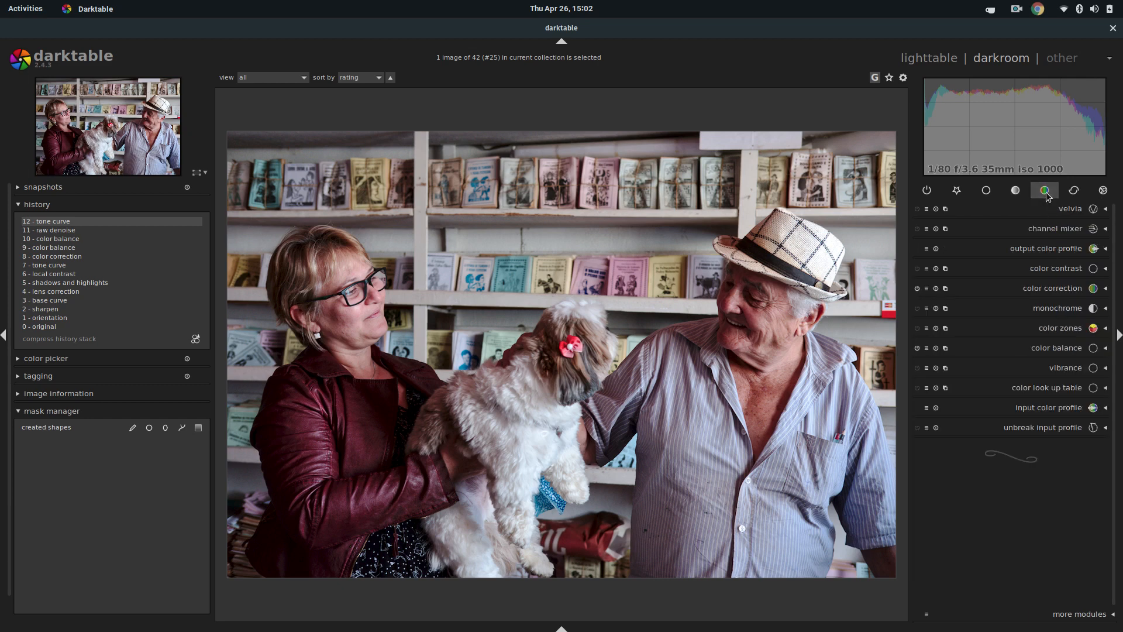
click(1056, 348)
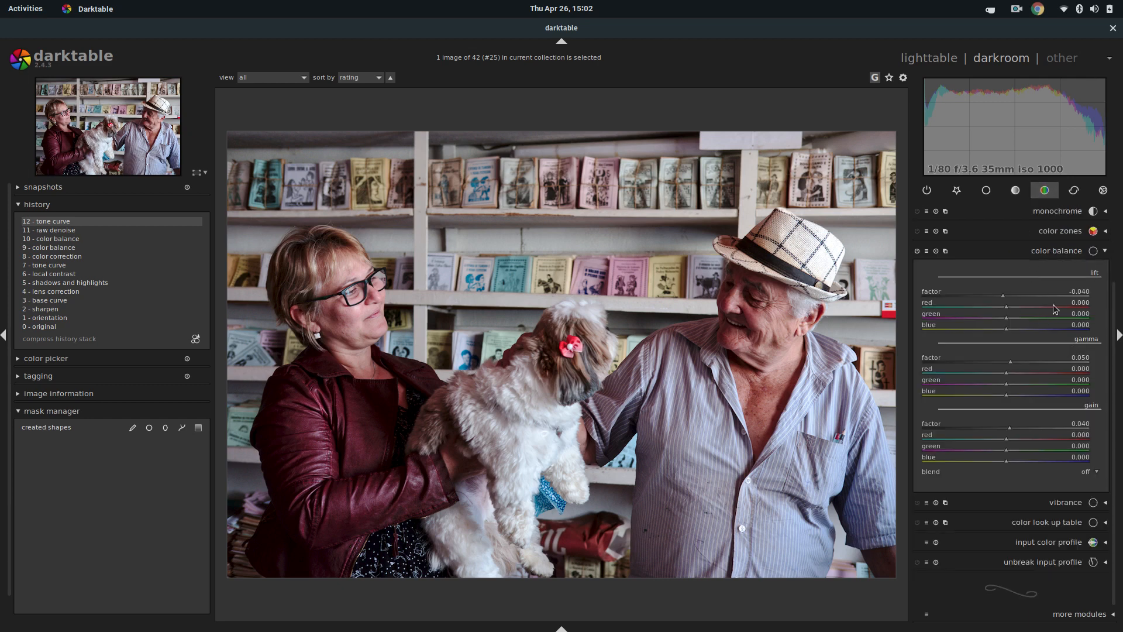
click(1051, 249)
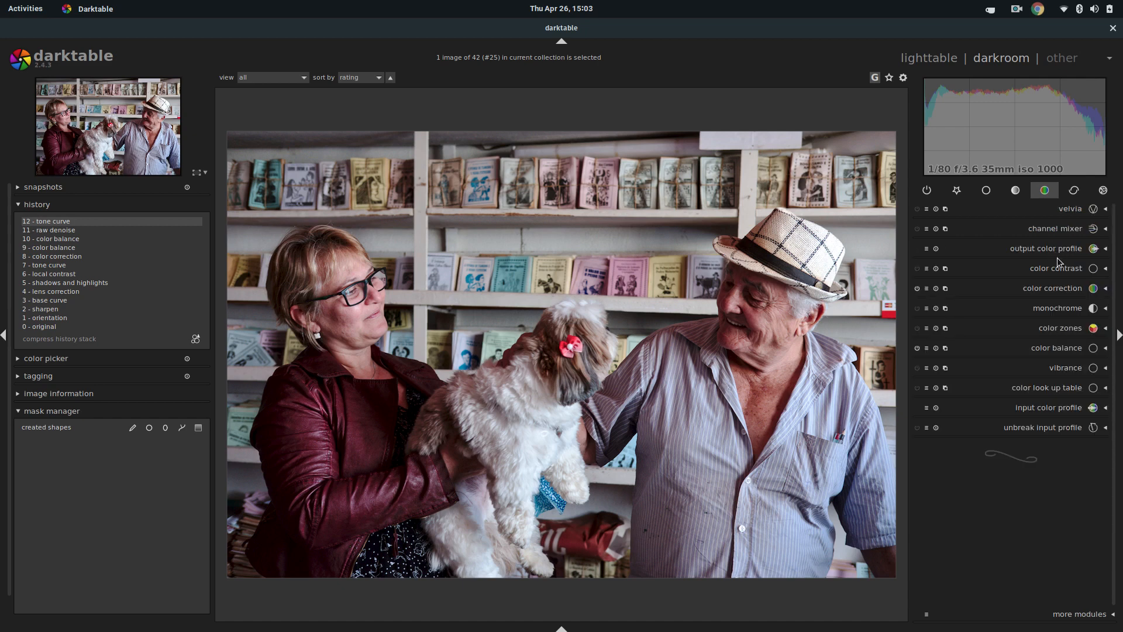